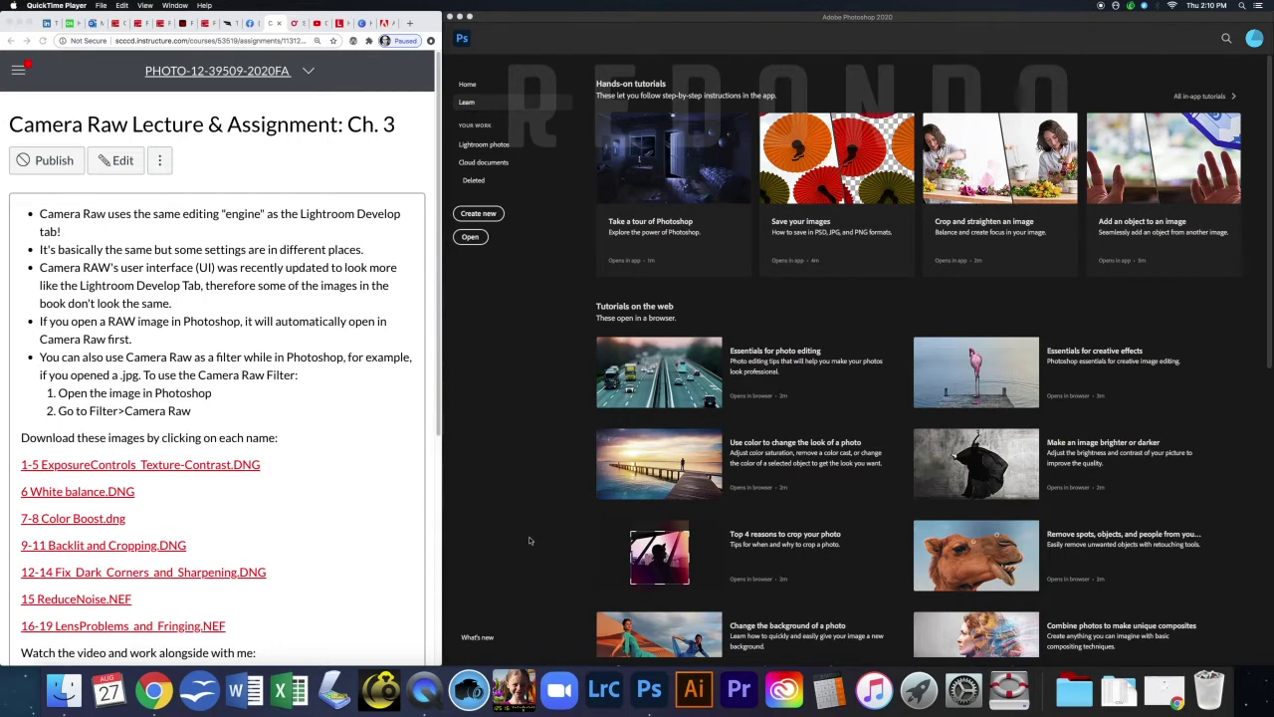
Step: Review the Camera Raw notes on the assignment page, highlighting their key phrases, and switch to the book's Chapter 3 page
click(161, 214)
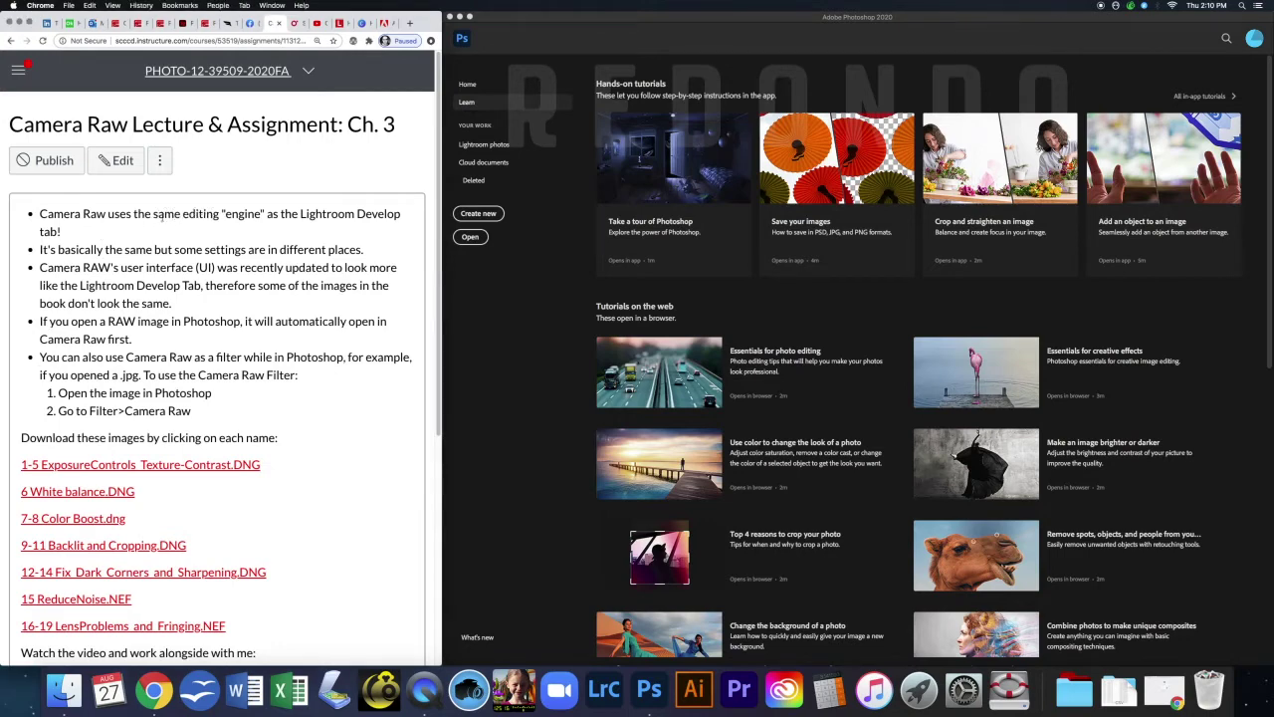
drag(155, 214, 411, 221)
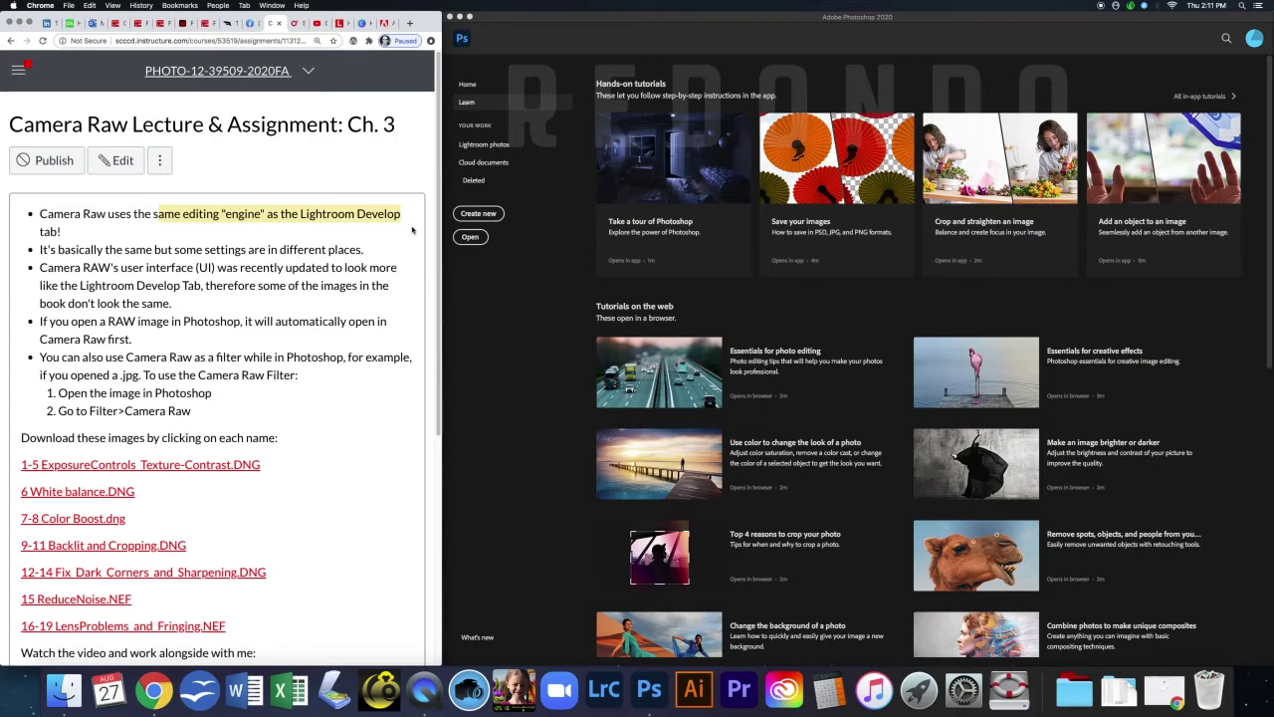
drag(59, 249, 379, 253)
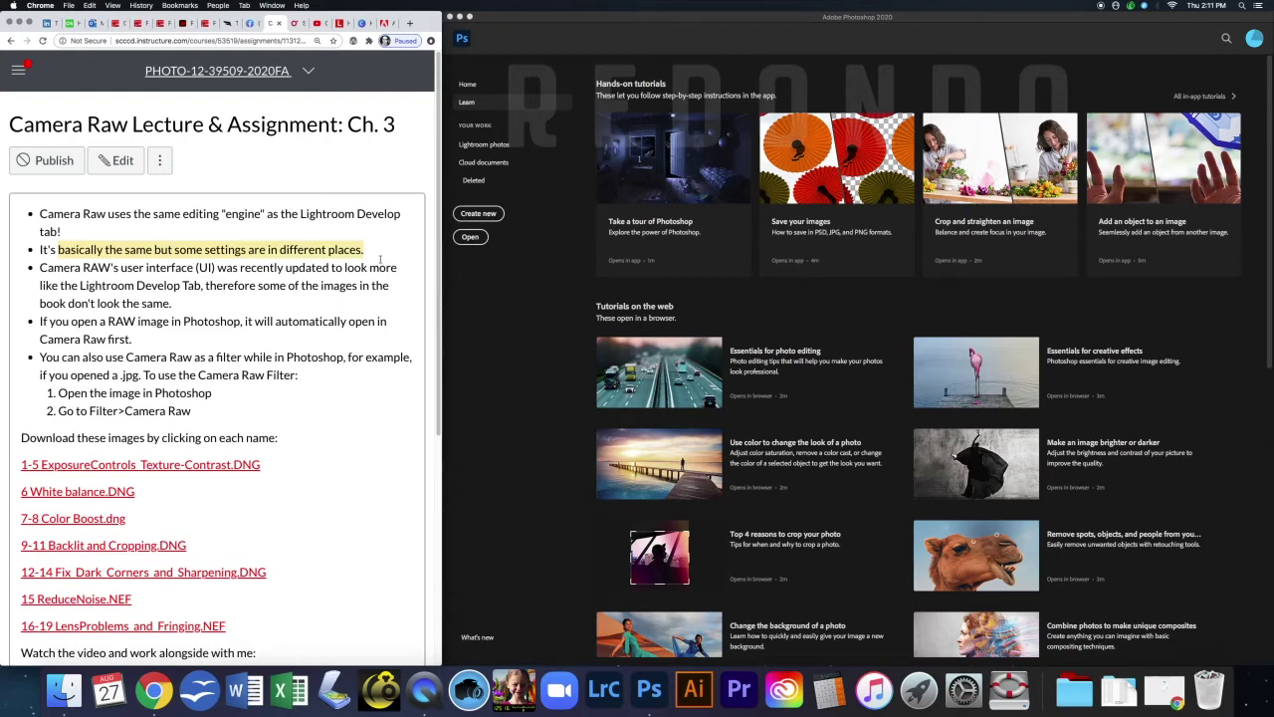
click(42, 268)
drag(43, 268, 225, 268)
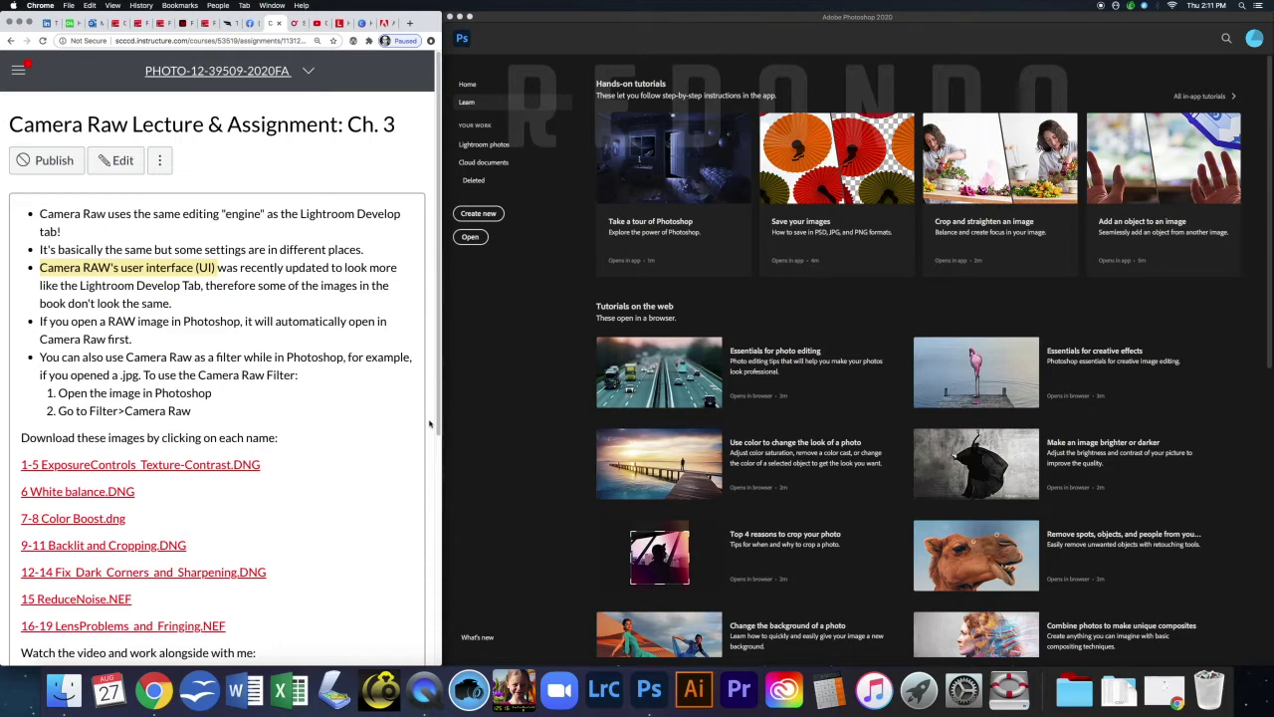
drag(107, 320, 251, 321)
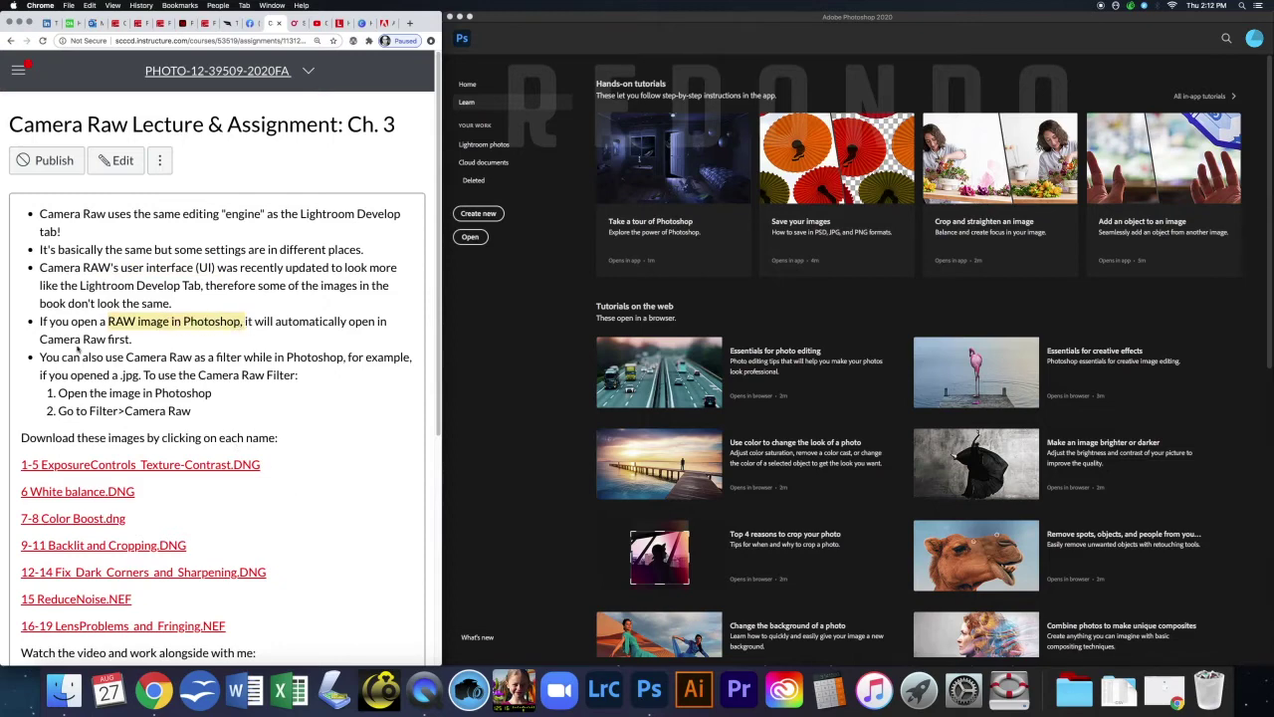
drag(61, 356, 194, 355)
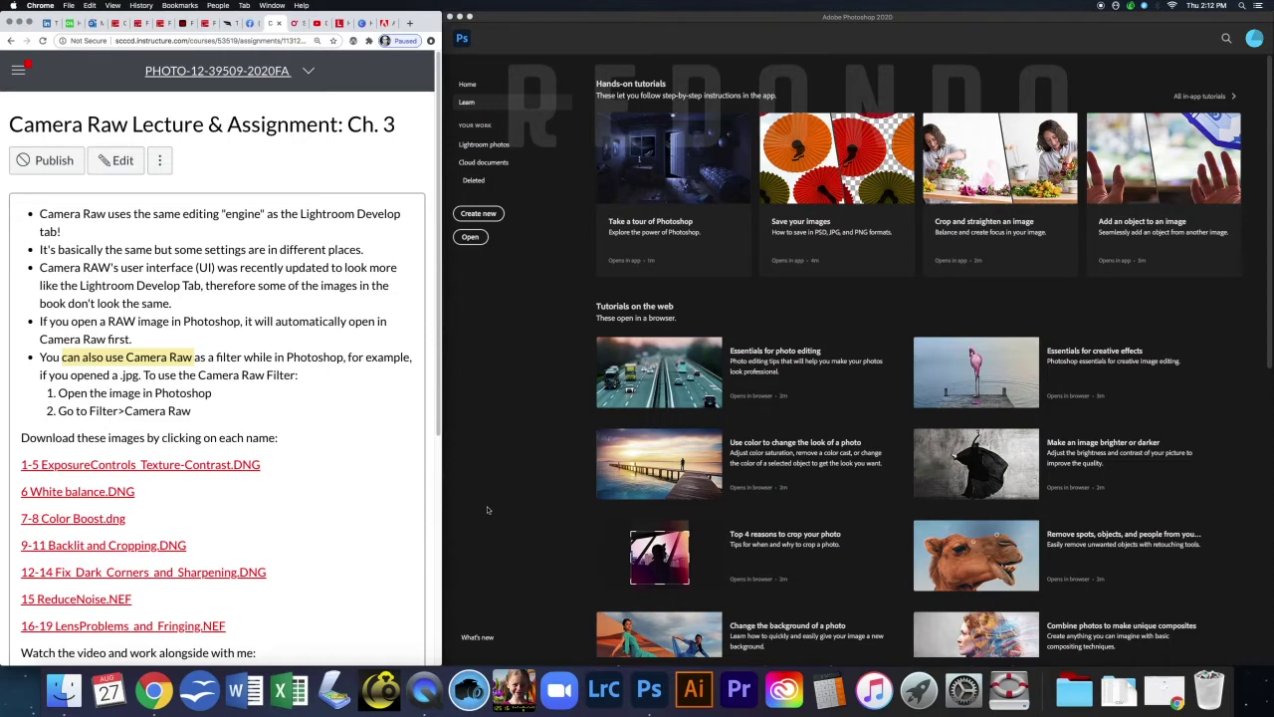
key(ctrl+Tab)
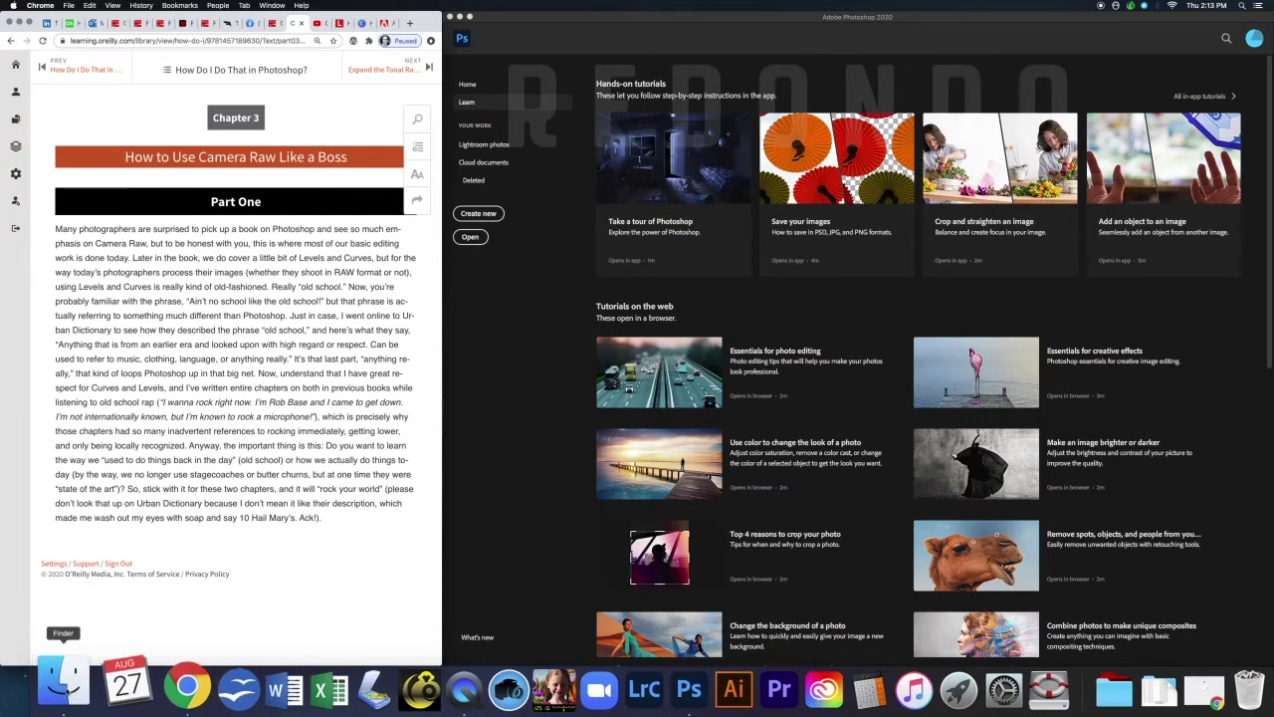
Step: Bring up the Ch 3 Kelby-Rocky Nook folder in Finder and select 1-5 ExposureControls_Texture-Contrast.DNG
click(64, 689)
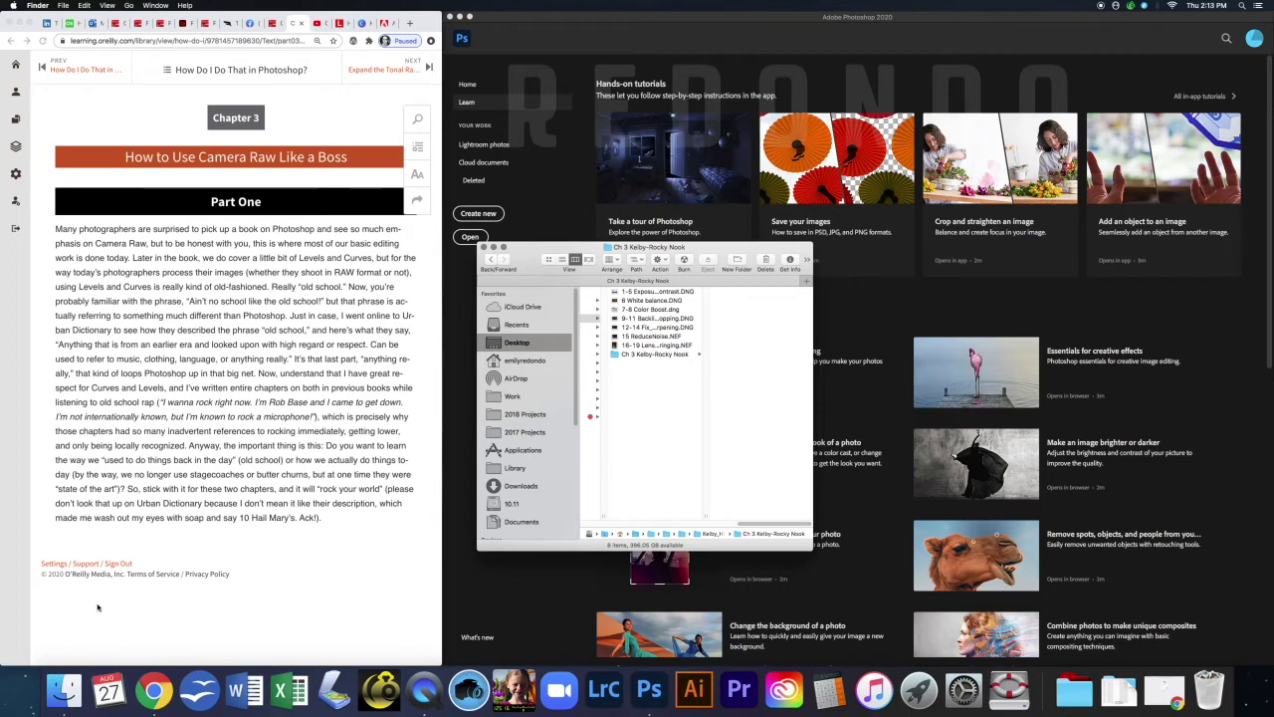
click(659, 292)
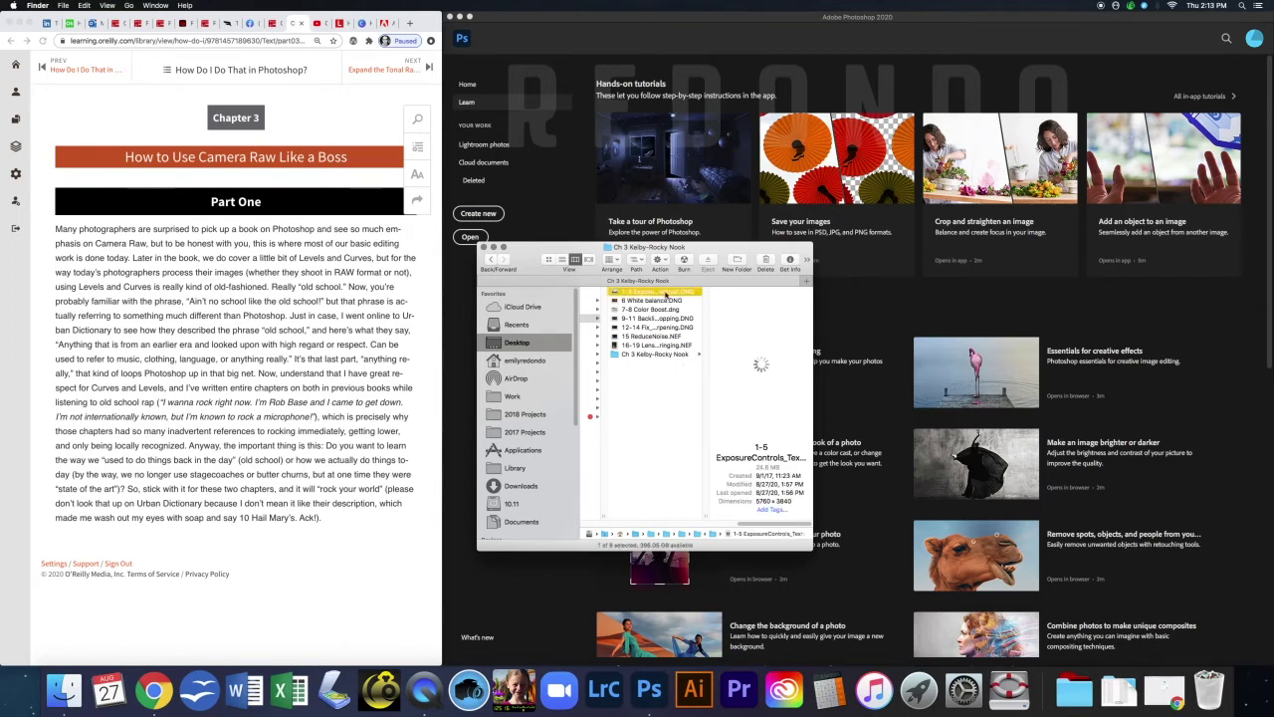
right_click(665, 296)
mouse_move(754, 307)
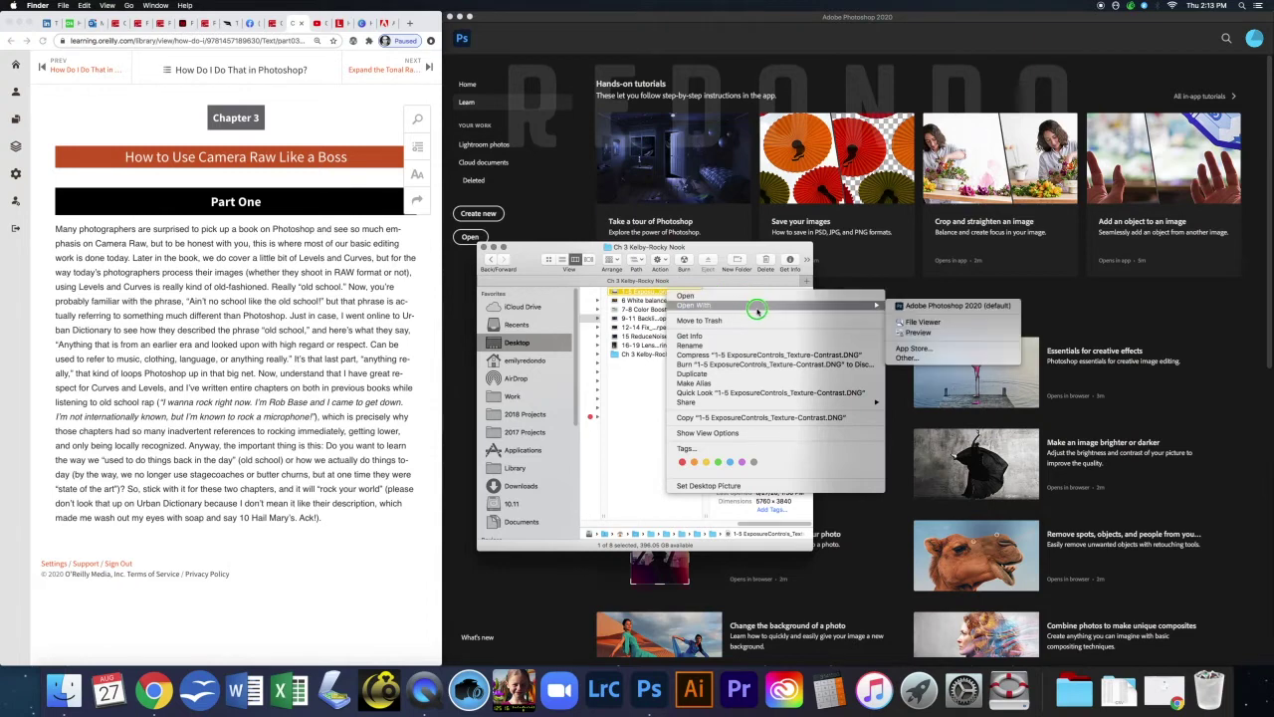
click(911, 305)
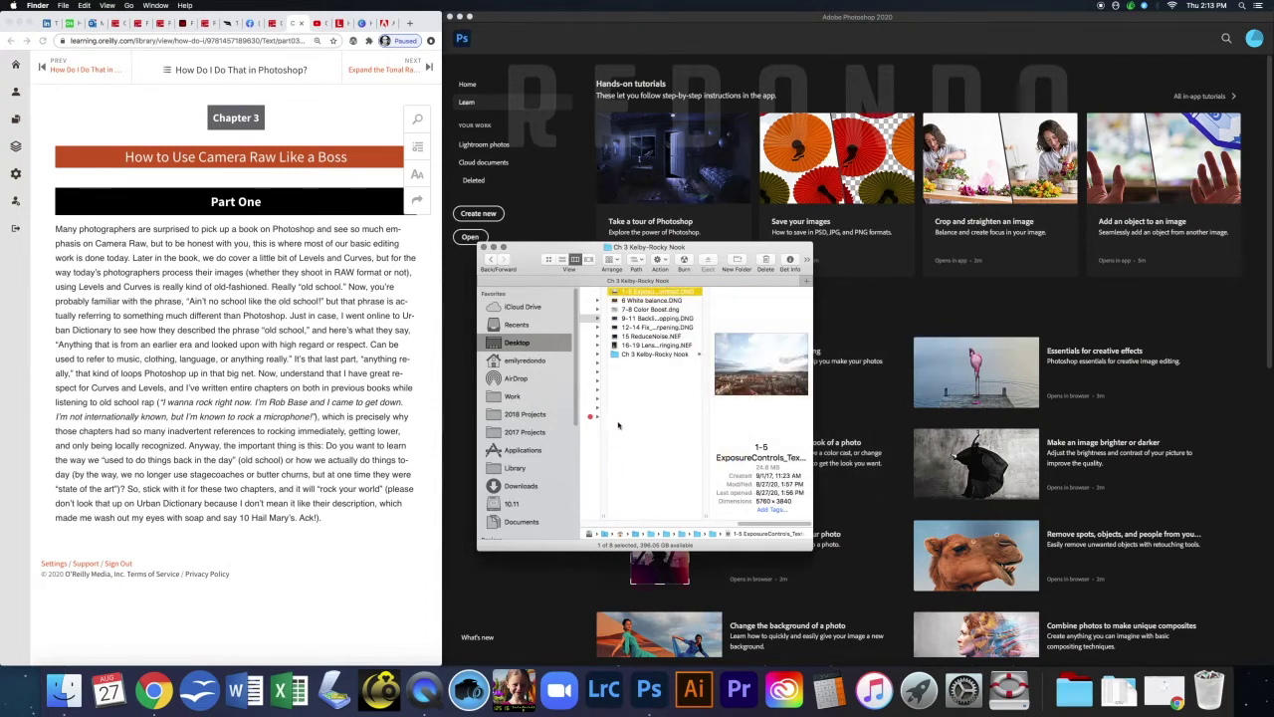
Step: Place the folder window over the browser, widen its file-name column, and open 1-5 ExposureControls_Texture-Contrast.DNG in Photoshop
drag(520, 250, 142, 284)
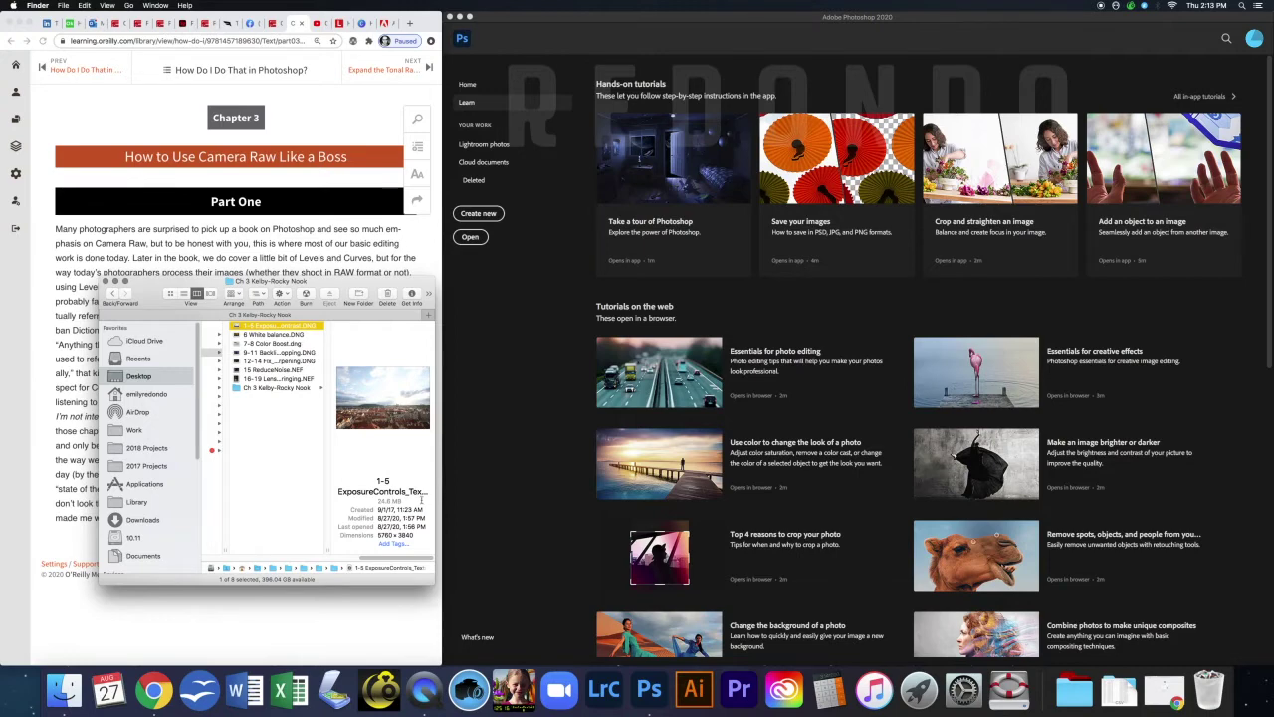
drag(328, 548, 406, 532)
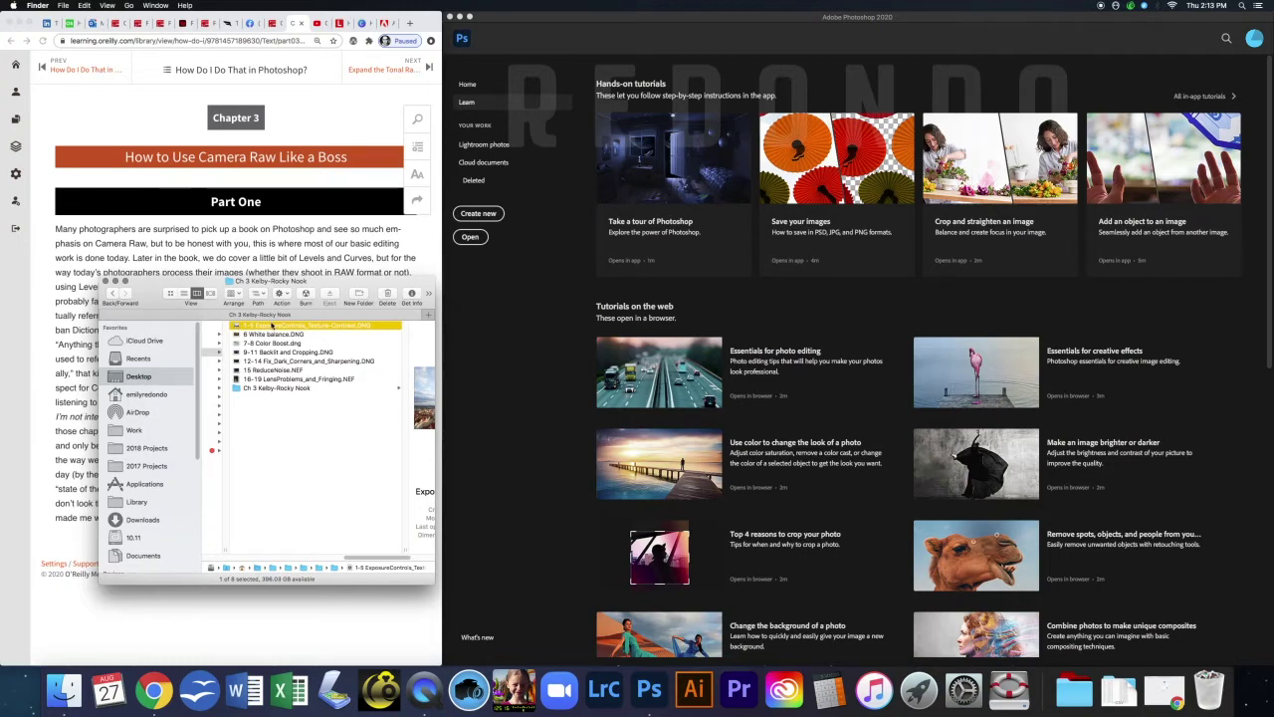
drag(236, 326, 806, 311)
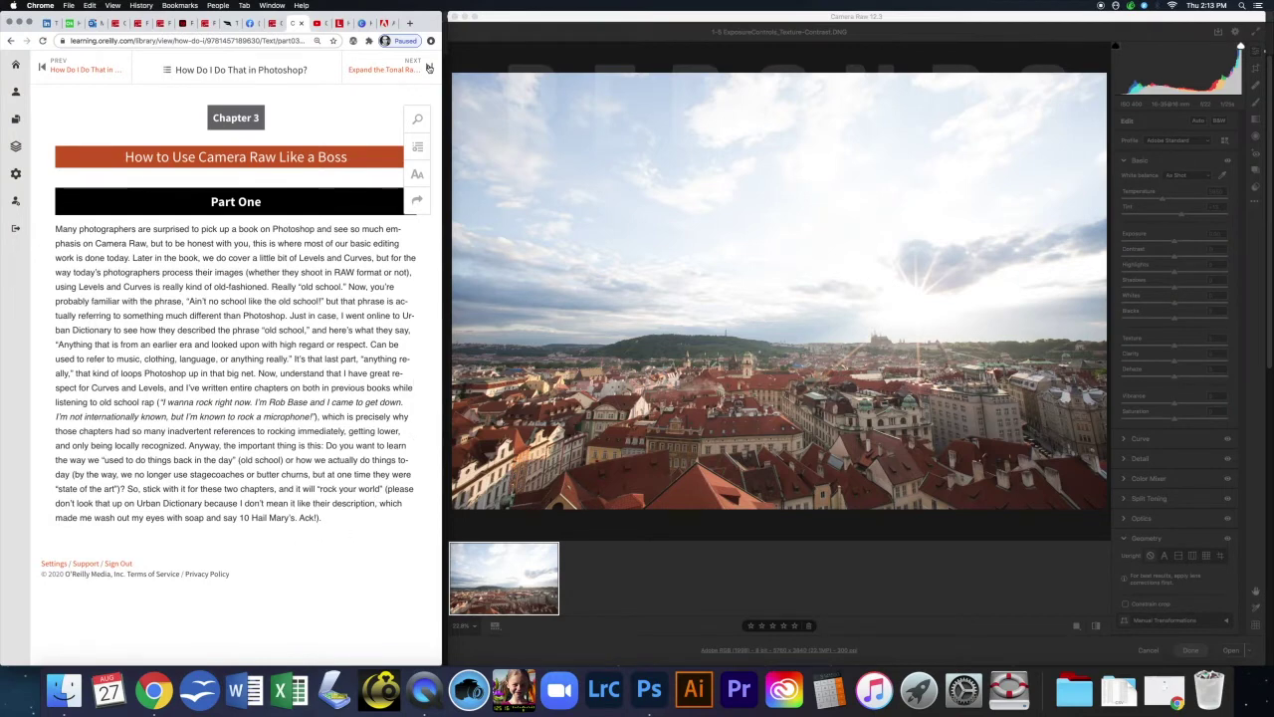
Step: Advance the book to its tonal range page and automatically set the photo's Whites to -100 and Blacks to -37 in Camera Raw
click(430, 68)
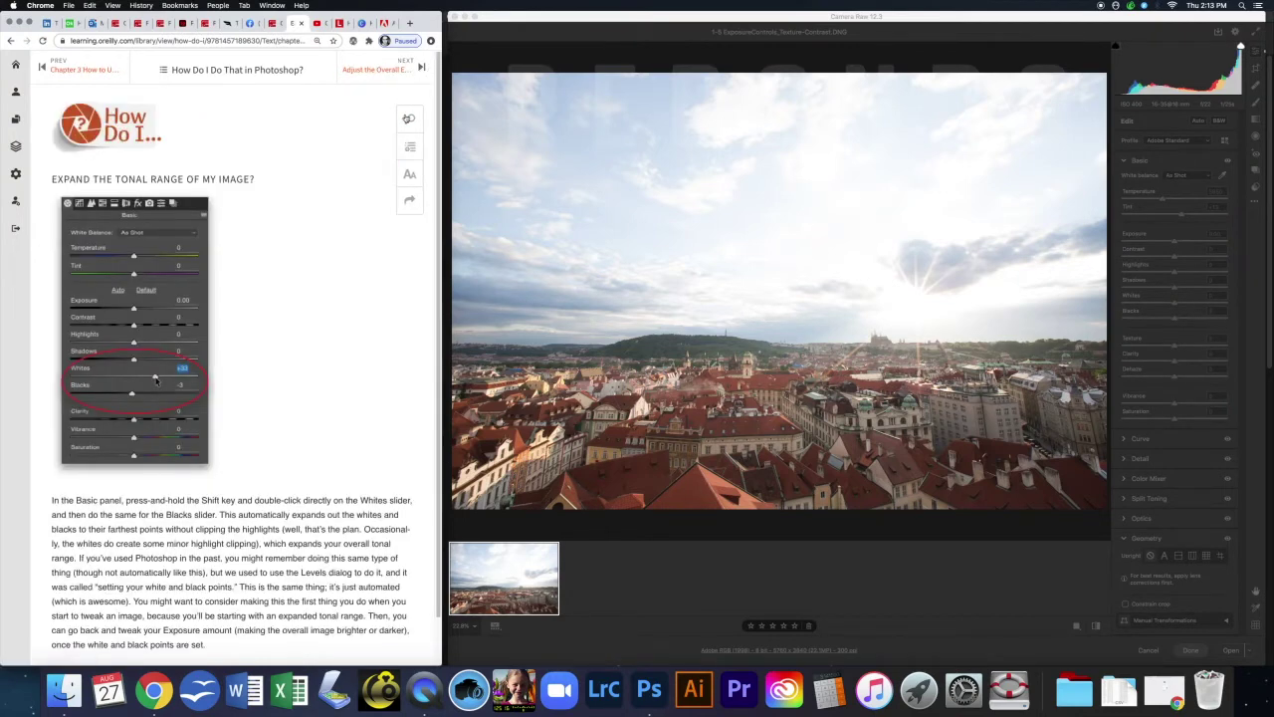
click(717, 21)
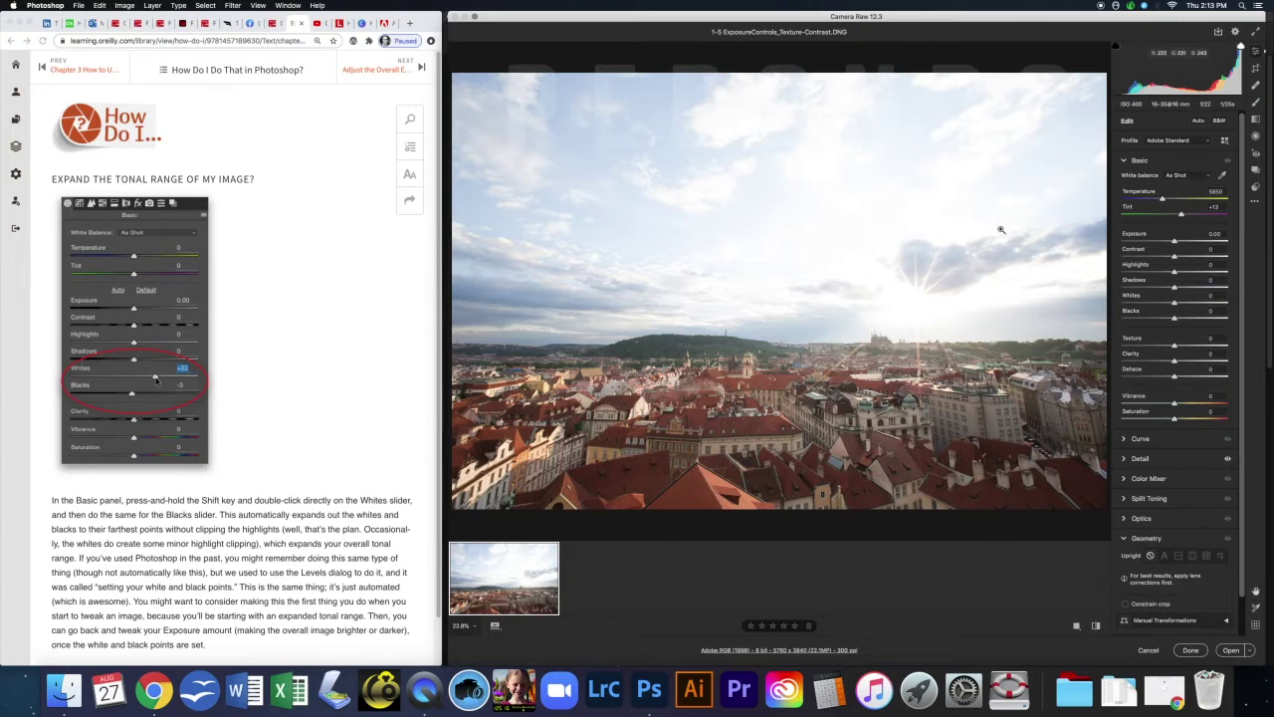
scroll(1198, 376, down, 3)
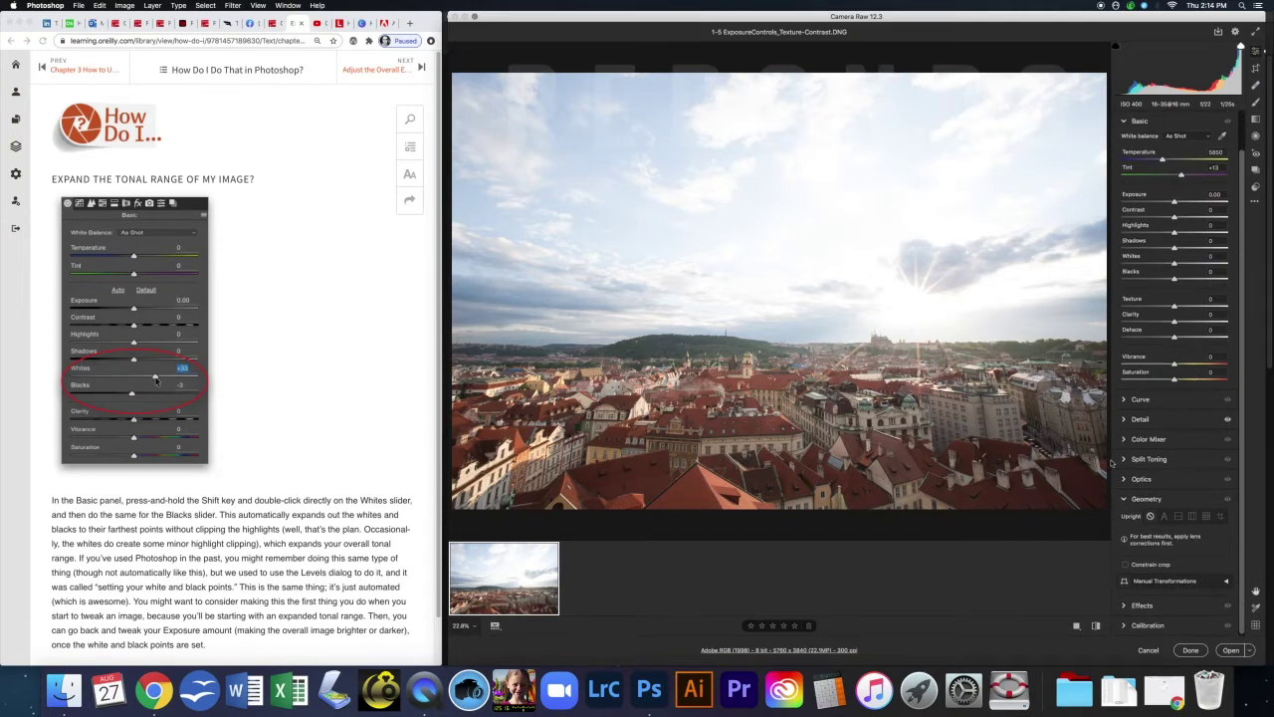
scroll(1242, 408, up, 3)
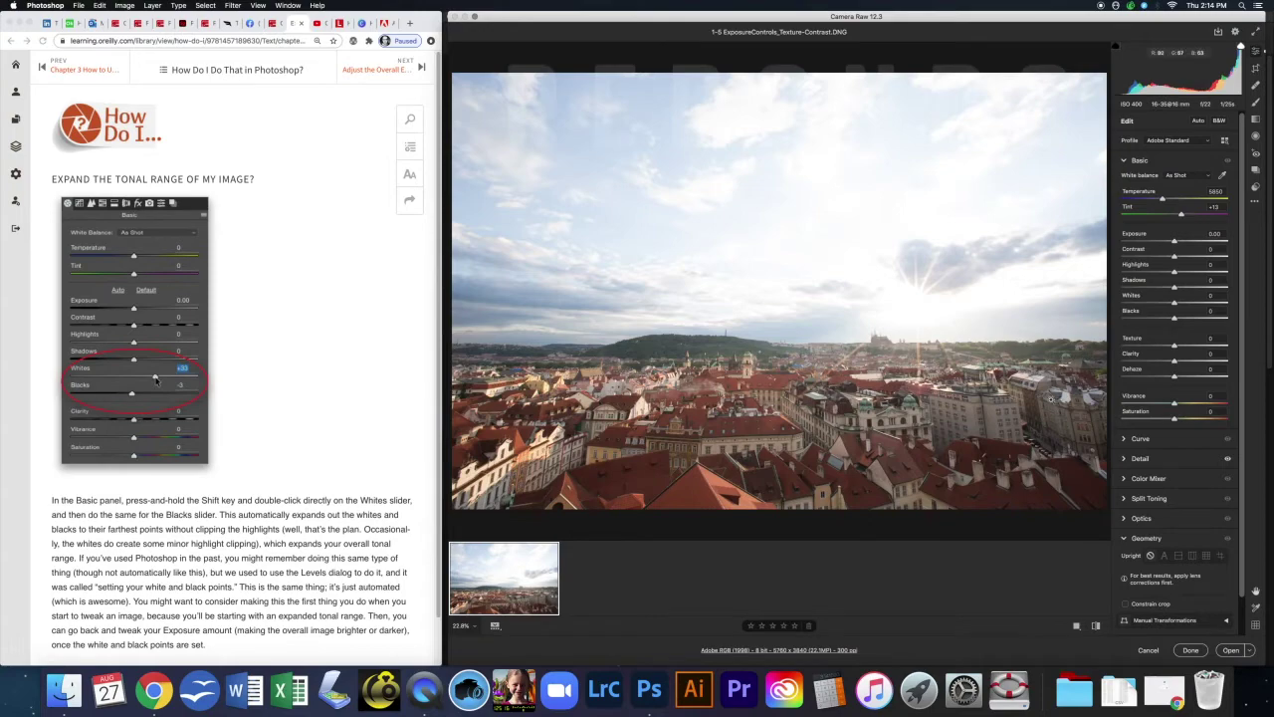
shift+double_click(1175, 302)
shift+double_click(1174, 317)
Step: Set Exposure to -0.60, Contrast to +33 and Highlights to -33 while advancing the book to its page on bringing out texture
click(421, 67)
mouse_move(1175, 241)
mouse_down()
mouse_move(1186, 239)
mouse_move(1157, 257)
mouse_up()
click(421, 66)
click(421, 67)
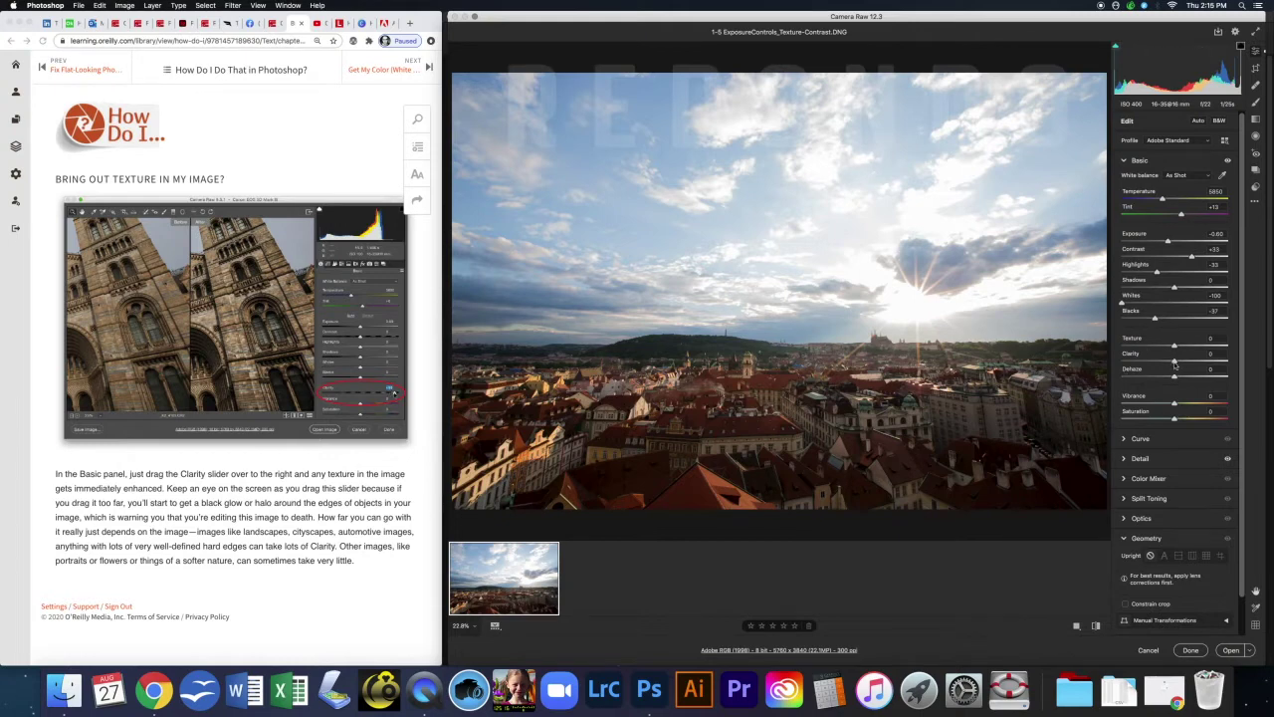
Step: Set Clarity to +29 and magnify the buildings to 100%
drag(1173, 362, 1191, 362)
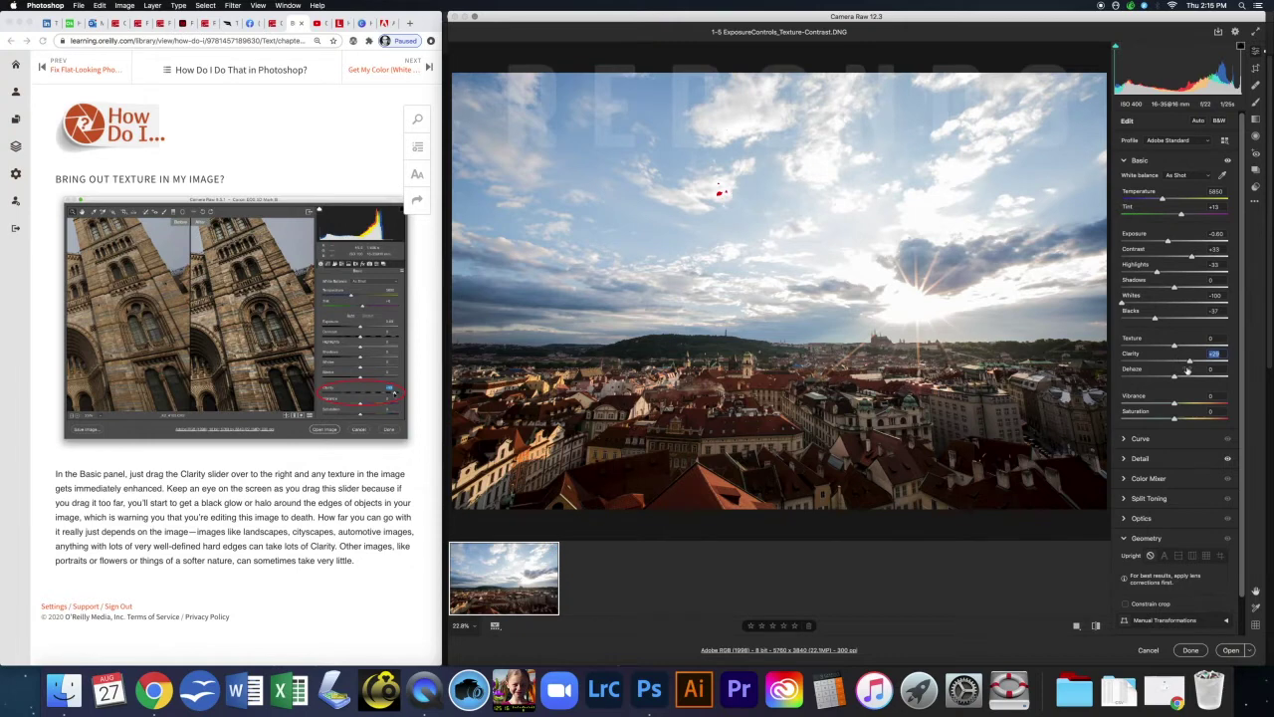
click(1173, 346)
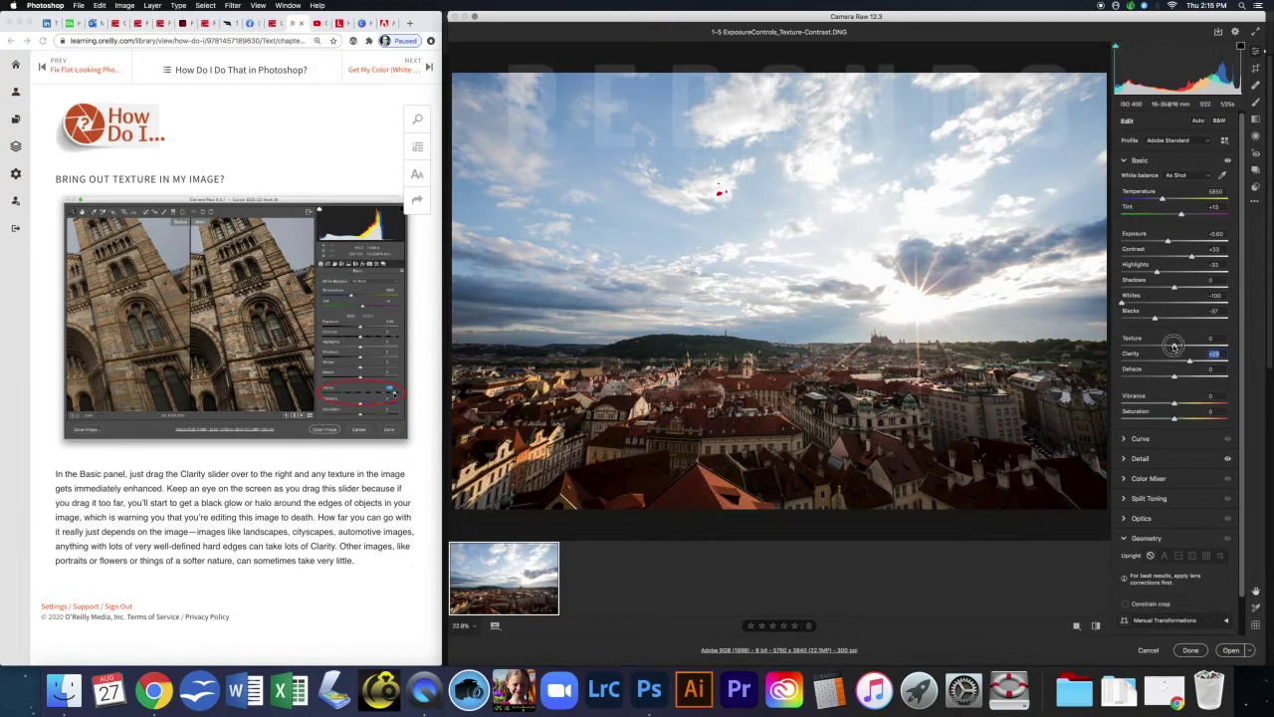
click(840, 418)
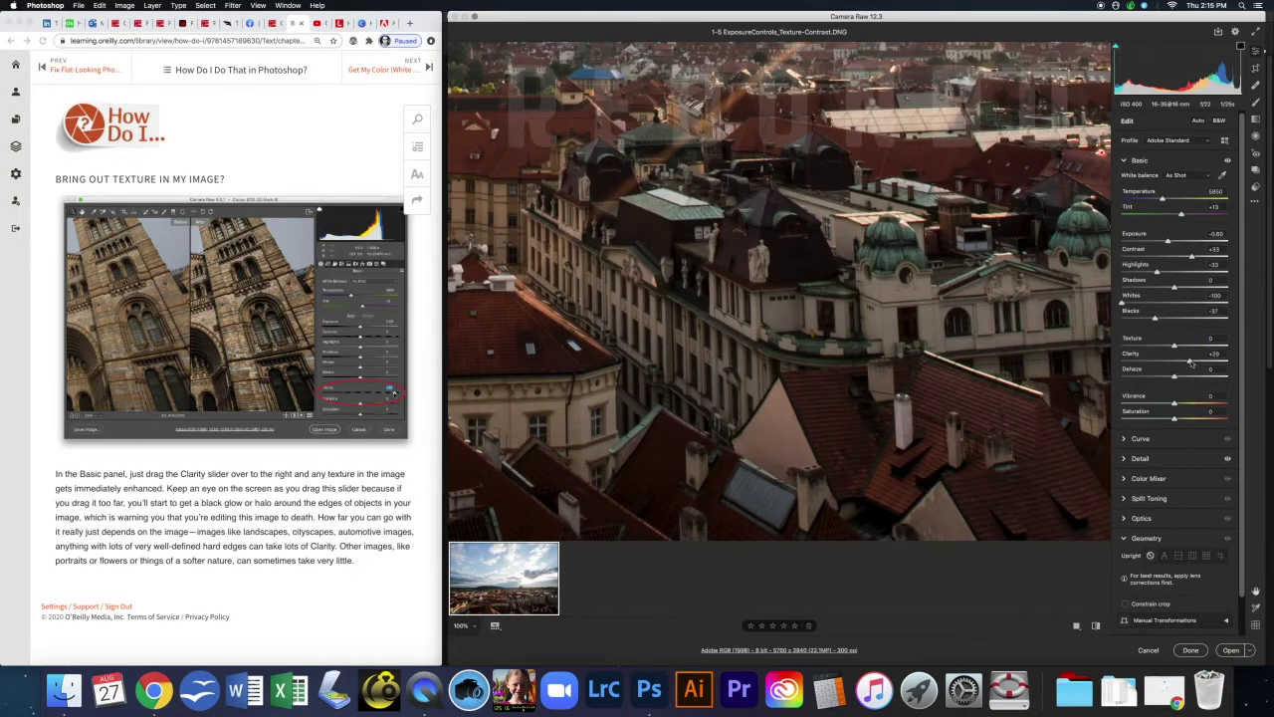
Step: Try the extremes of Clarity at +100 and Texture at -100 and +100, bringing both sliders back near zero
drag(1191, 362, 1252, 365)
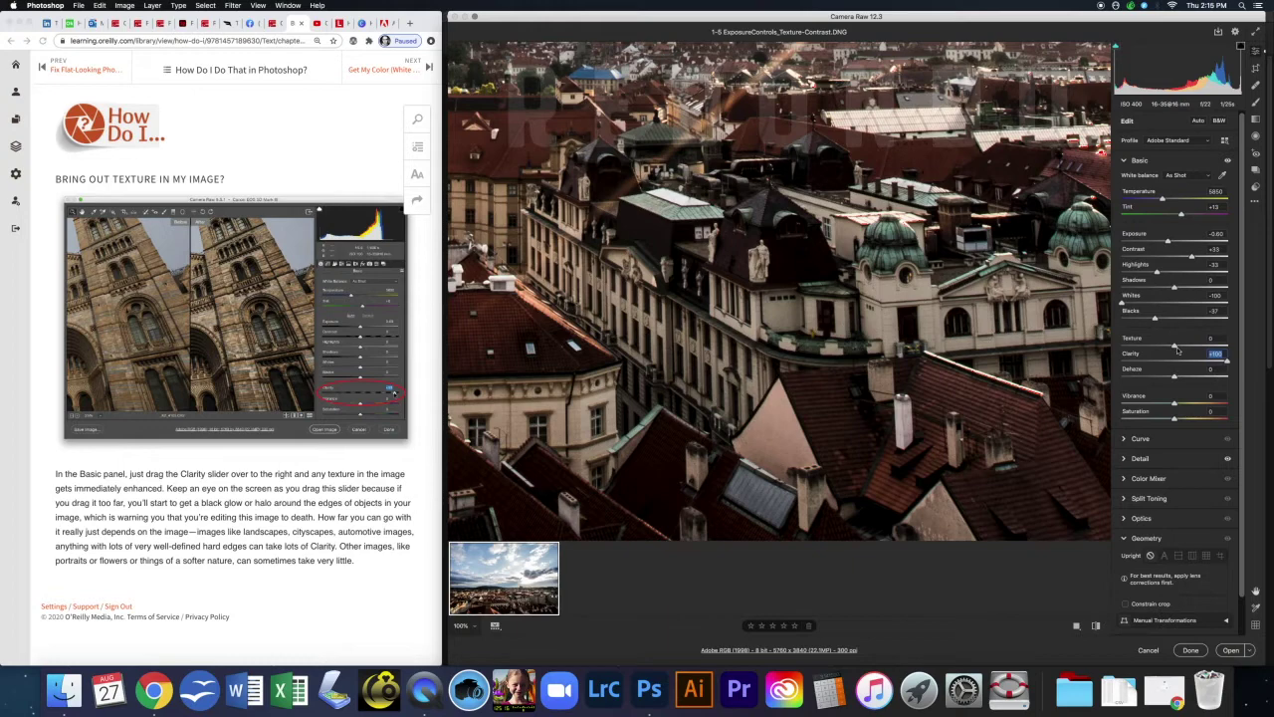
drag(1175, 346, 1101, 349)
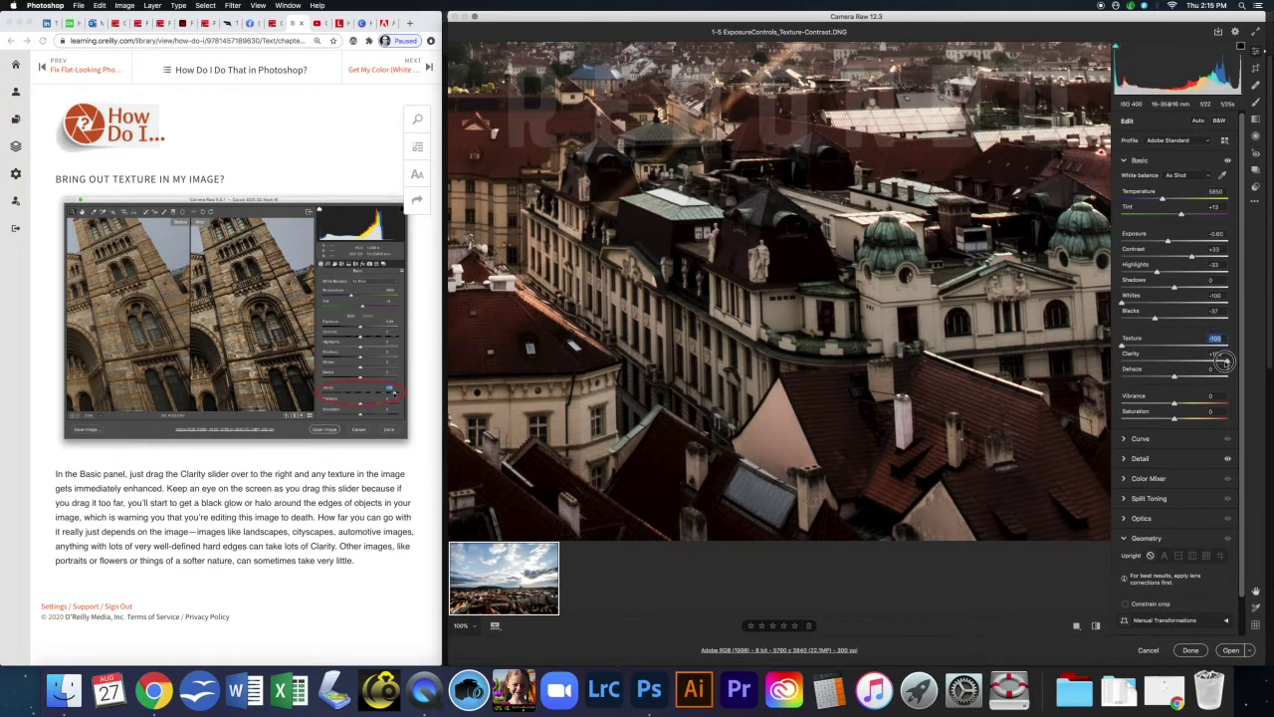
double_click(1185, 363)
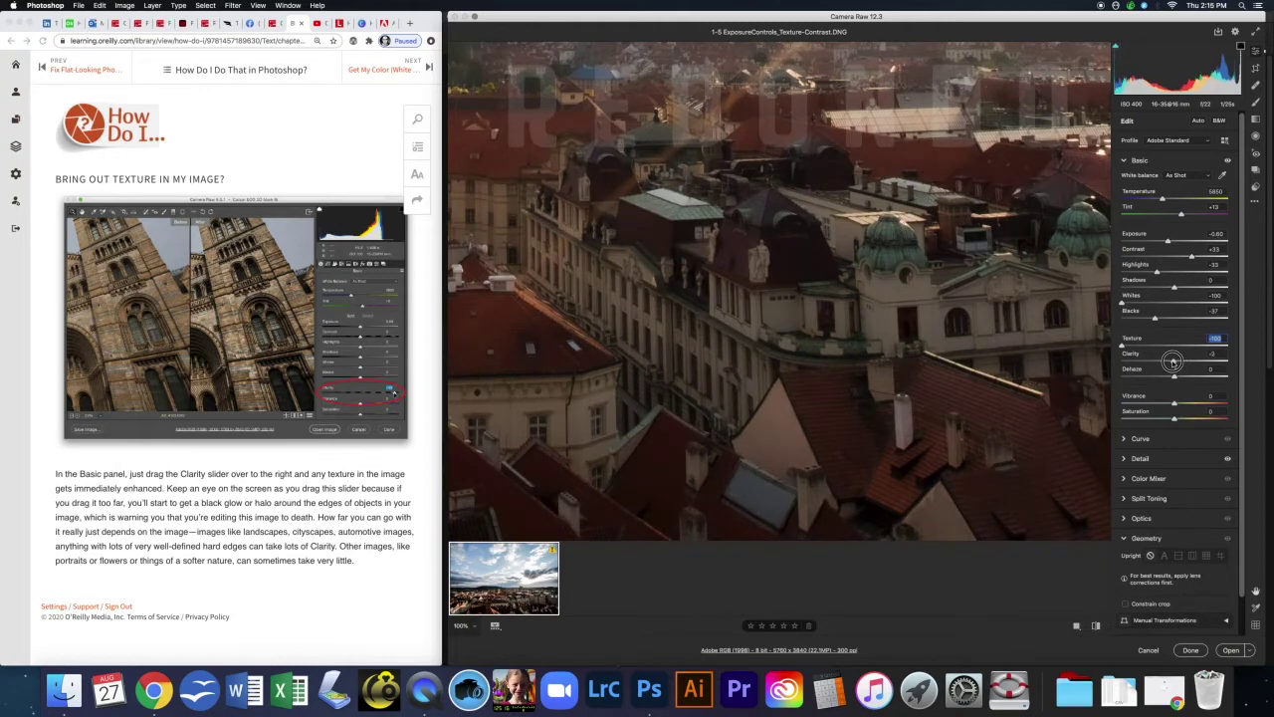
drag(1122, 347, 1270, 346)
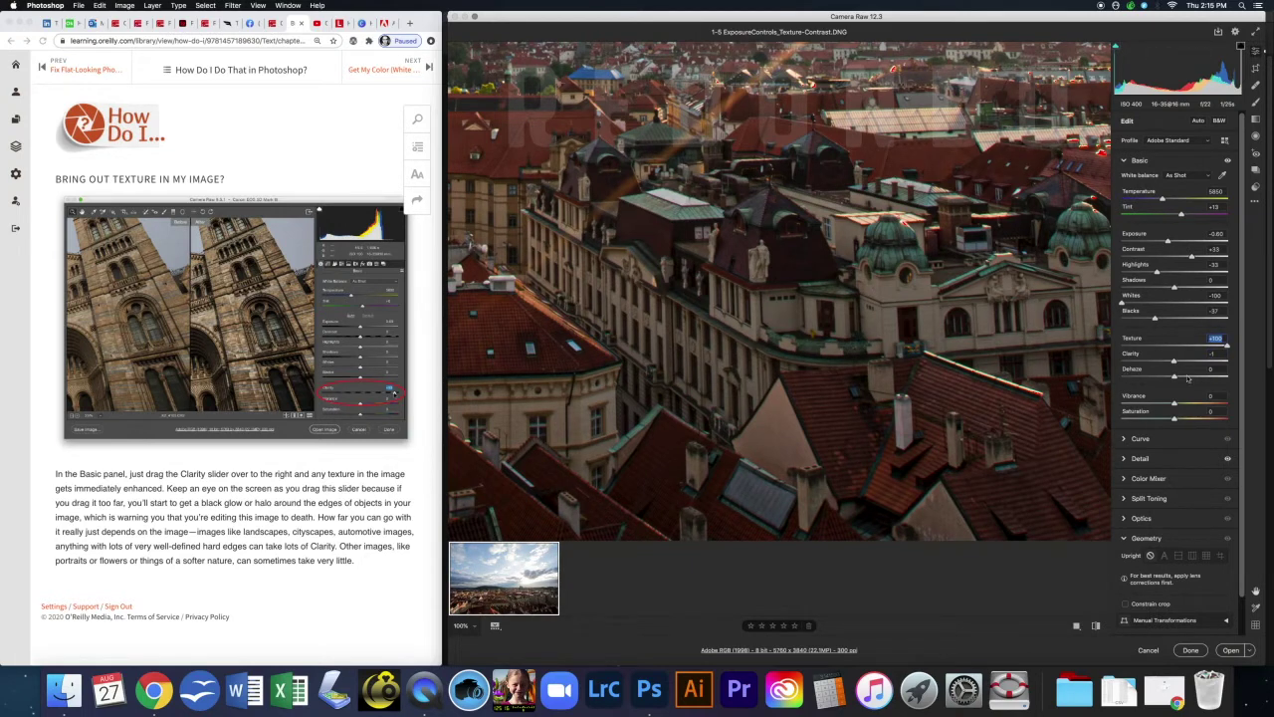
click(1175, 347)
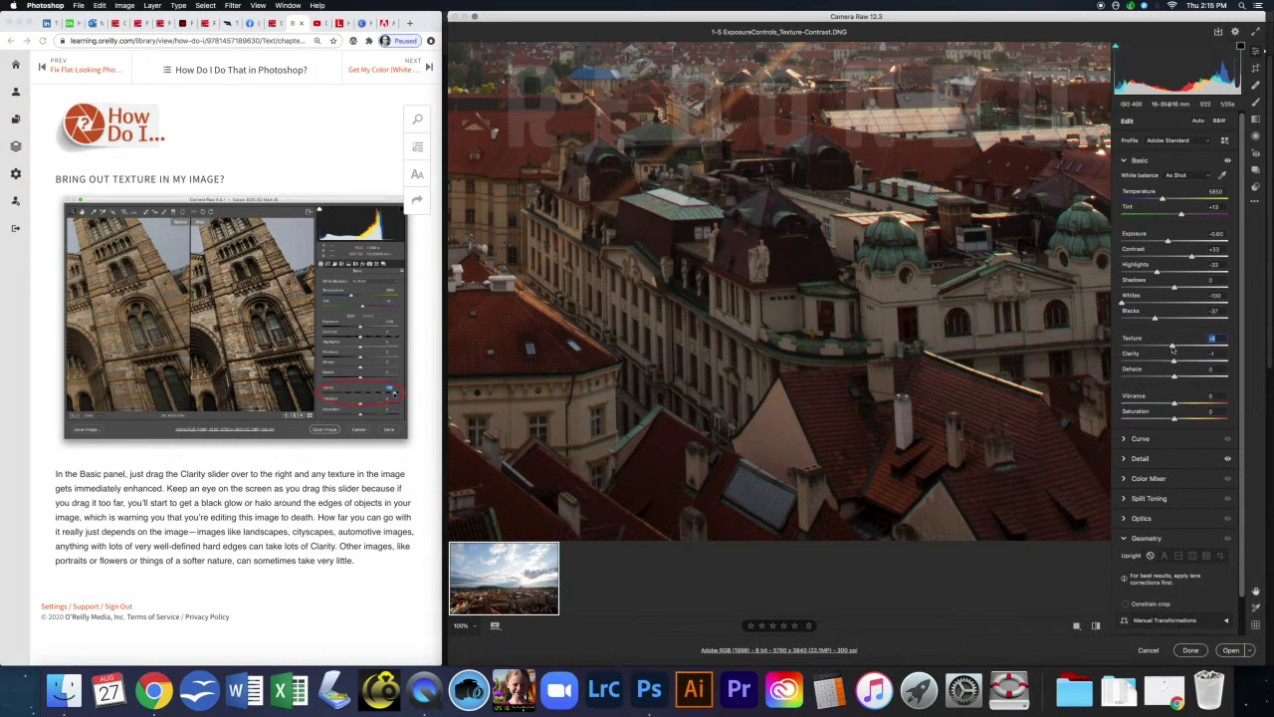
Step: Set Texture to +29 and Clarity to +30
drag(1172, 347, 1189, 361)
click(1191, 348)
key(Tab)
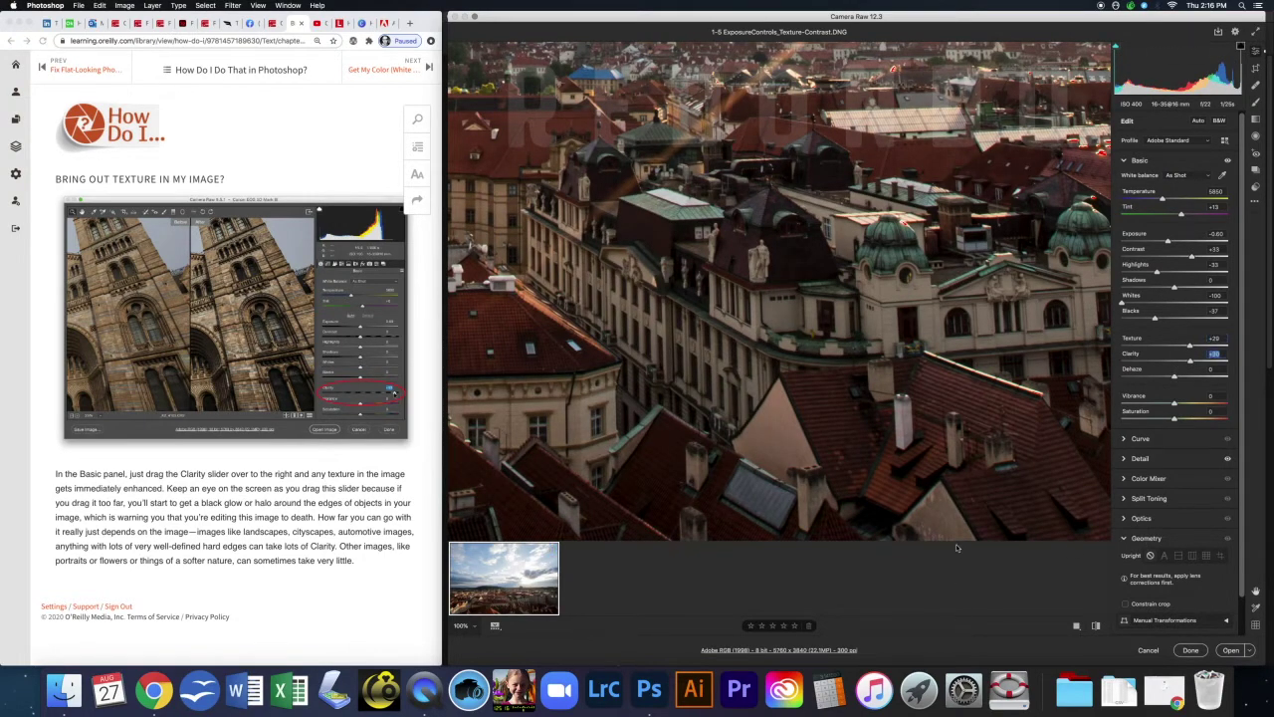
Step: Fit the whole photo in view and lower Highlights to -75 to recover the clipped clouds
click(864, 468)
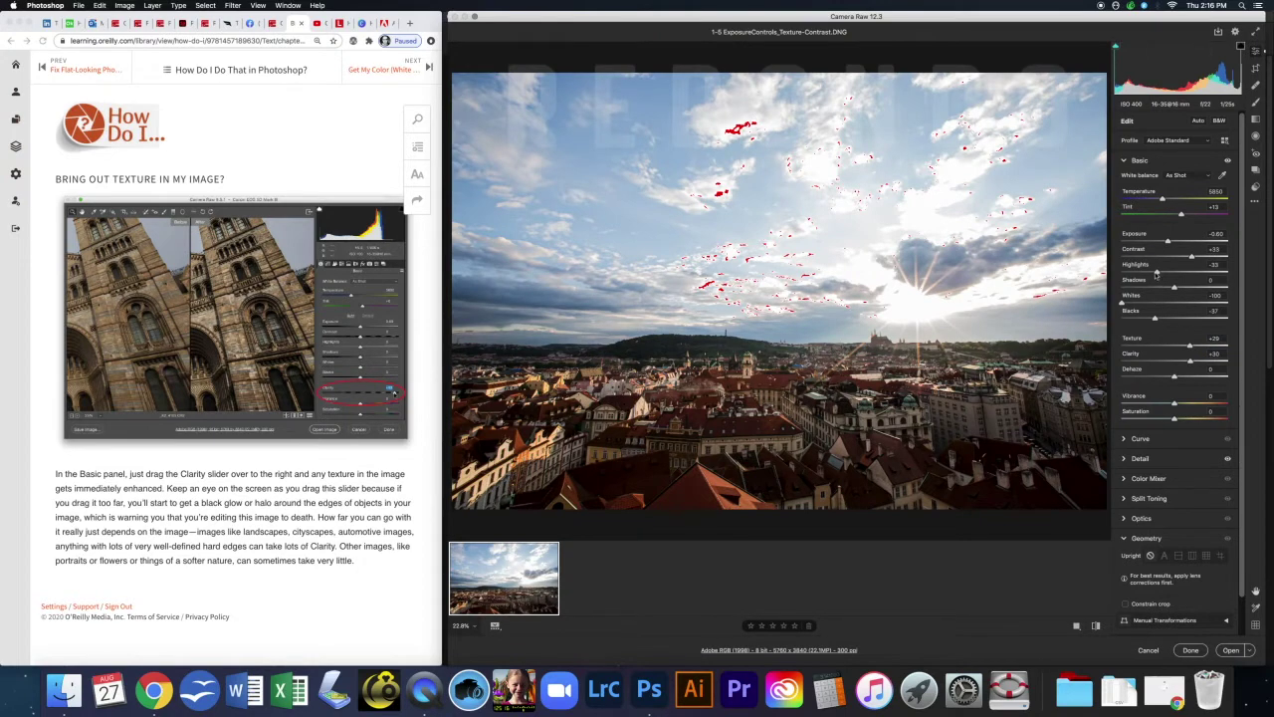
drag(1157, 272, 1135, 273)
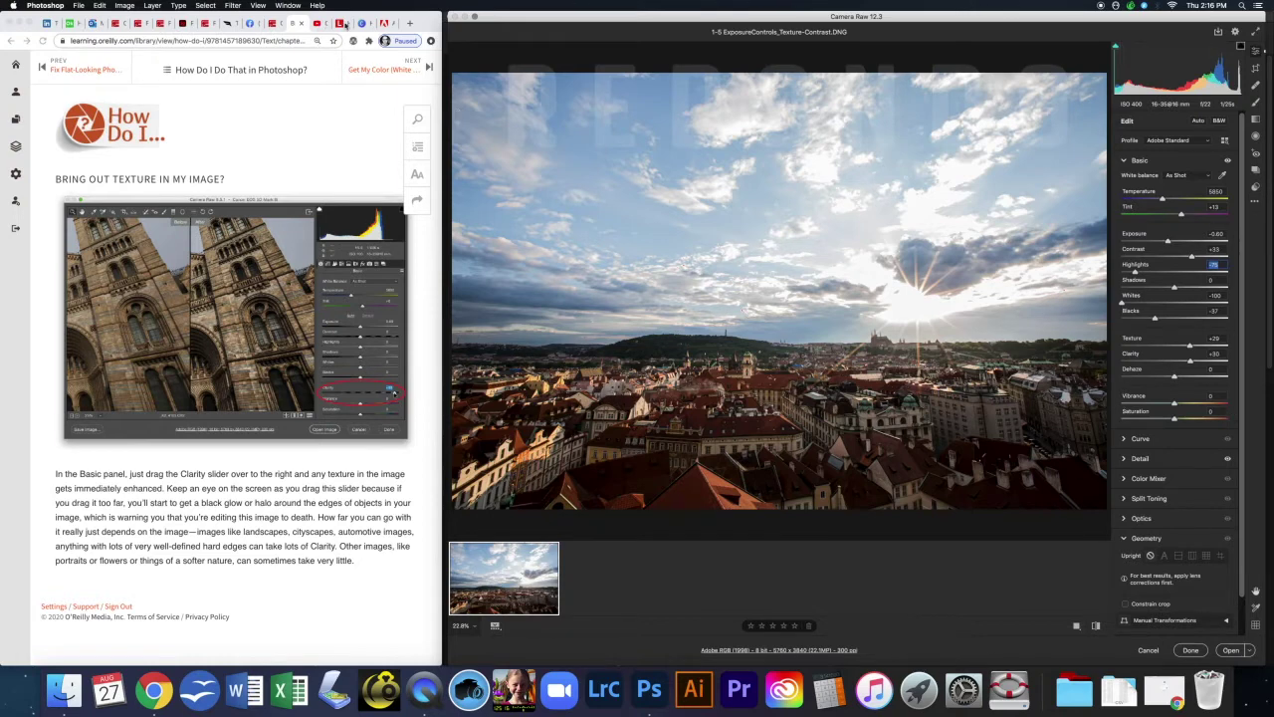
Step: Check the Camera Raw assignment page in the browser and return to the book's texture page
click(283, 24)
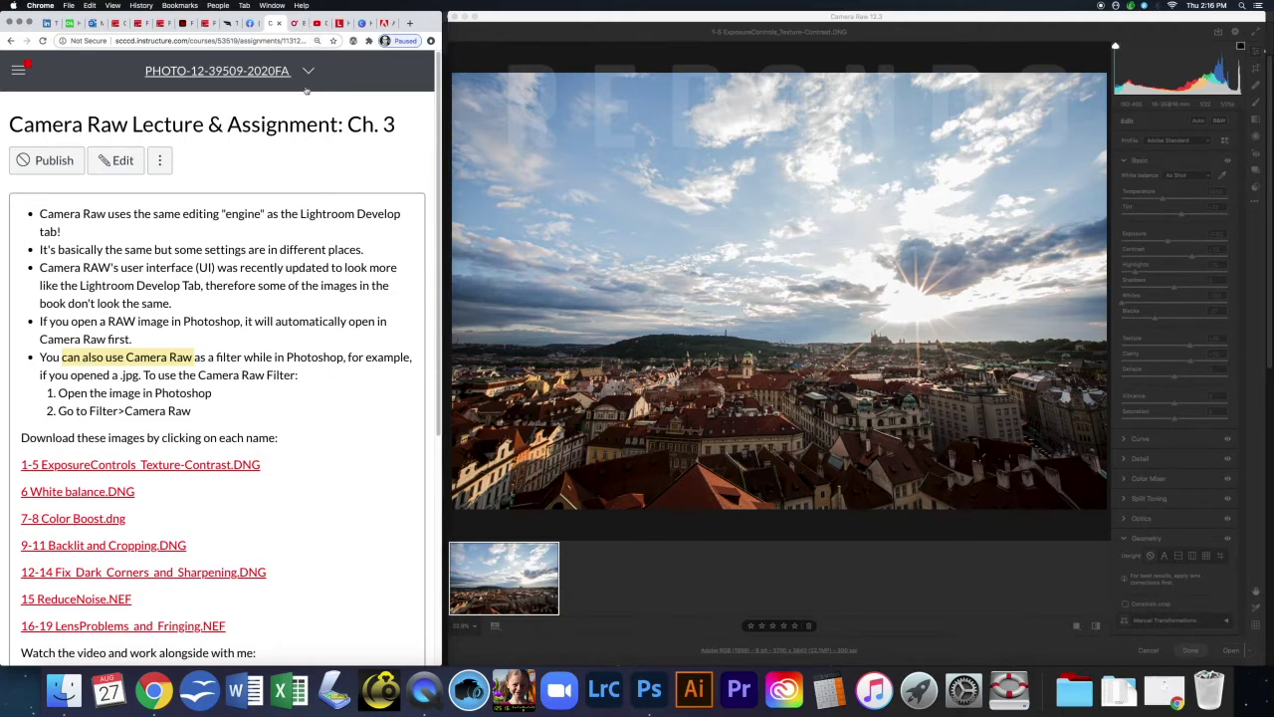
click(296, 23)
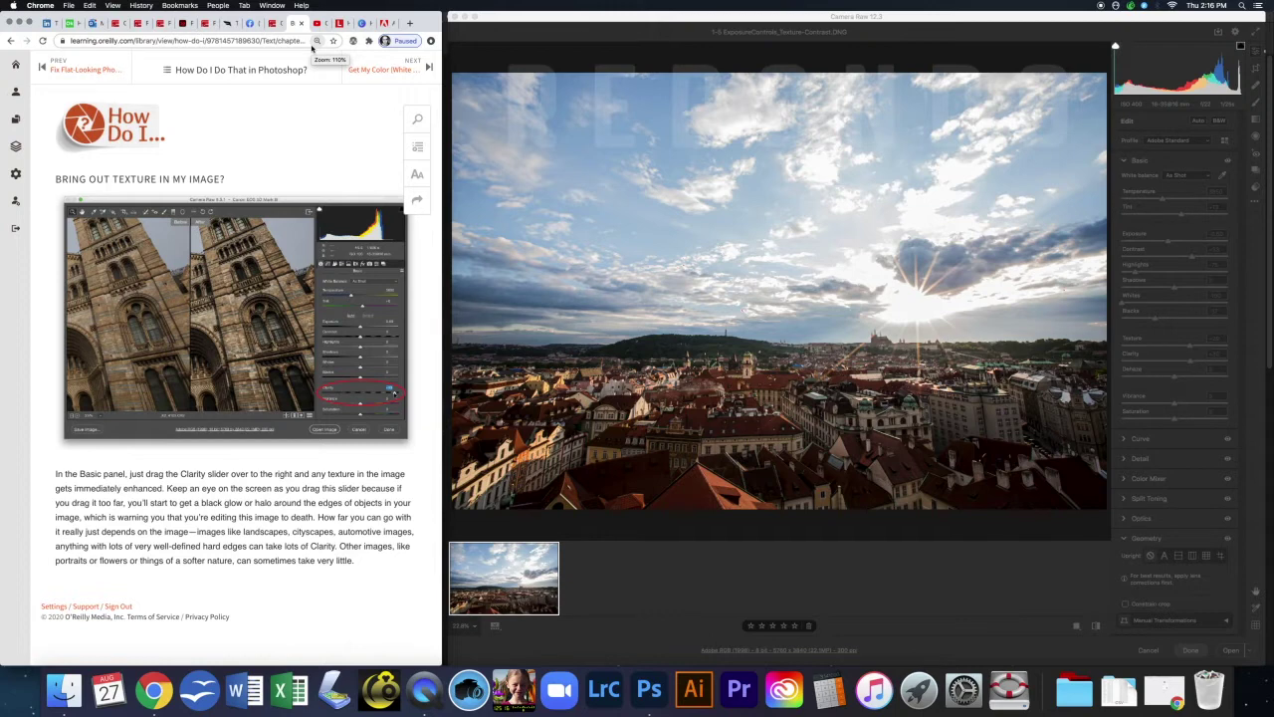
Step: Finish the Camera Raw edits without opening the photo in Photoshop, and bring the Ch 3 Kelby-Rocky Nook folder back up
click(841, 568)
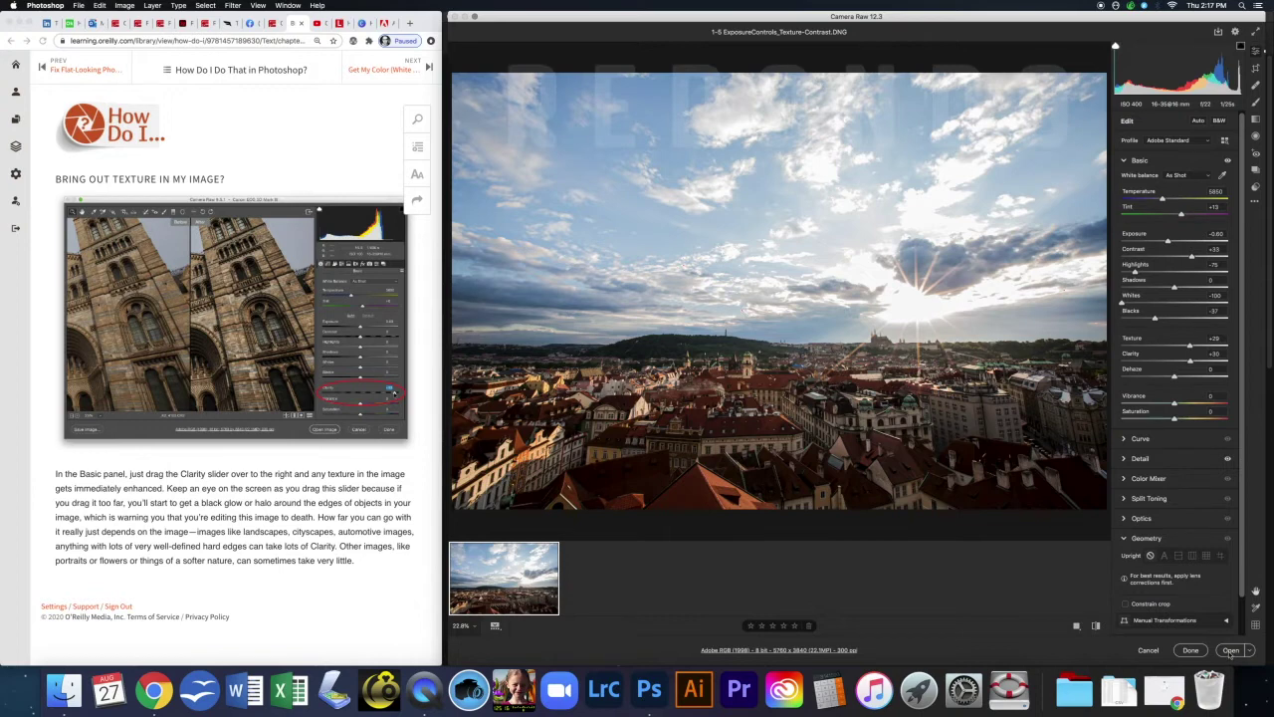
click(1194, 652)
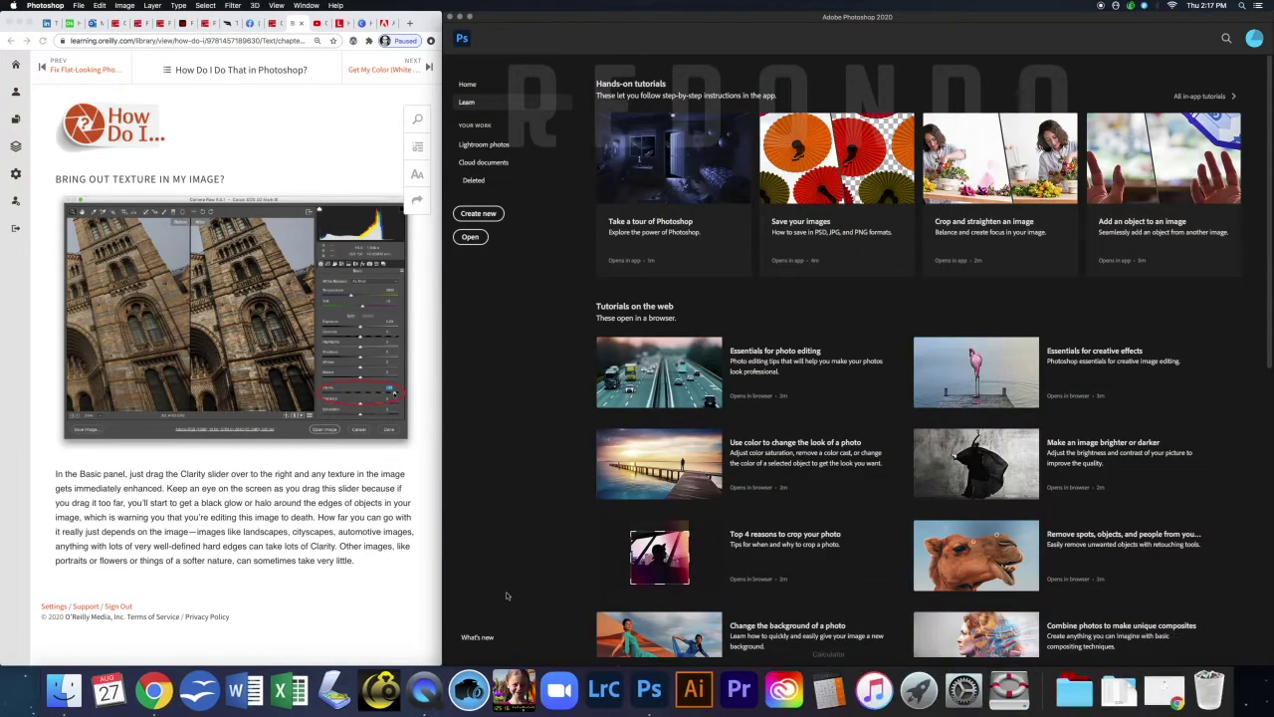
click(63, 689)
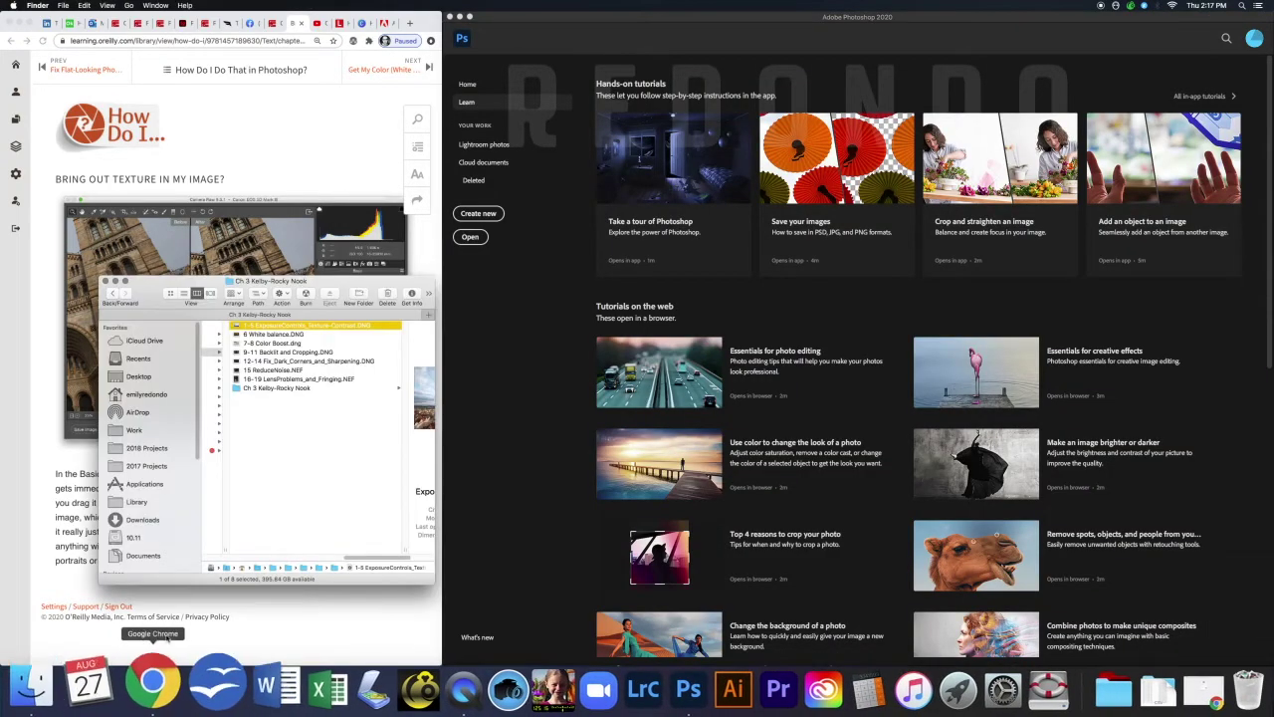
Step: Open 6 White balance.DNG in Camera Raw and correct its white balance by sampling a neutral area with the White Balance tool
click(276, 335)
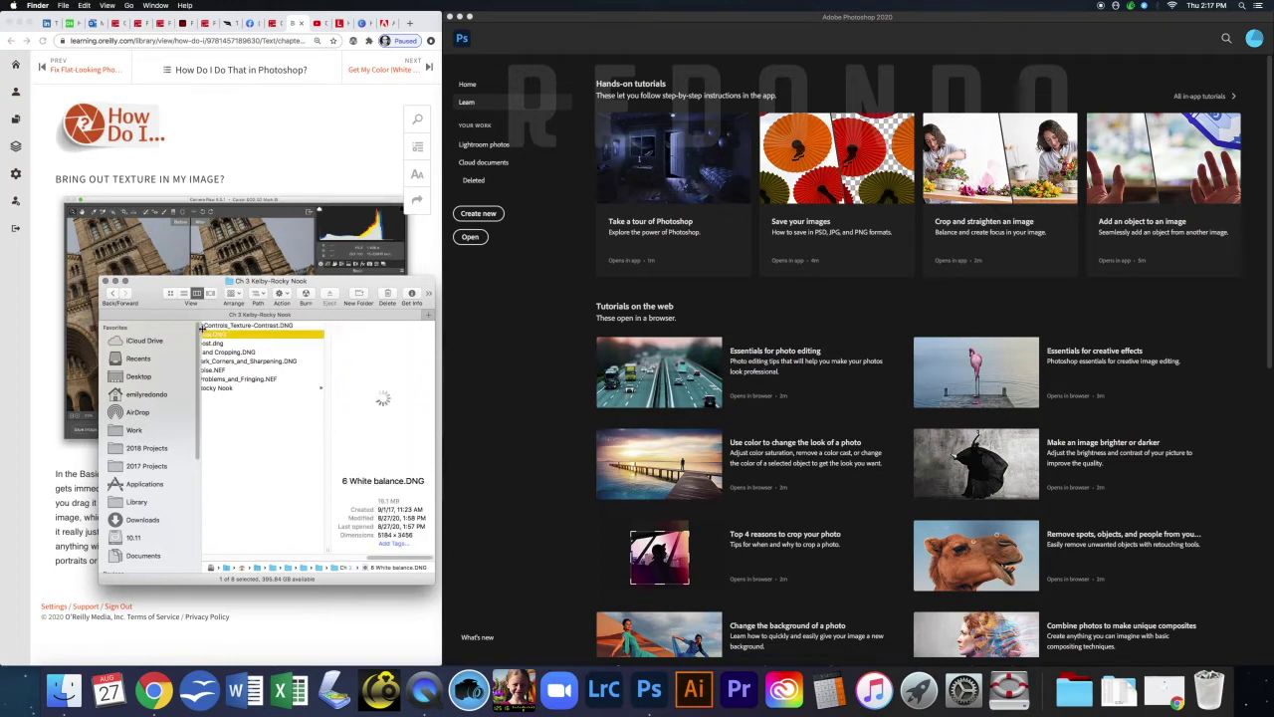
drag(214, 335, 882, 308)
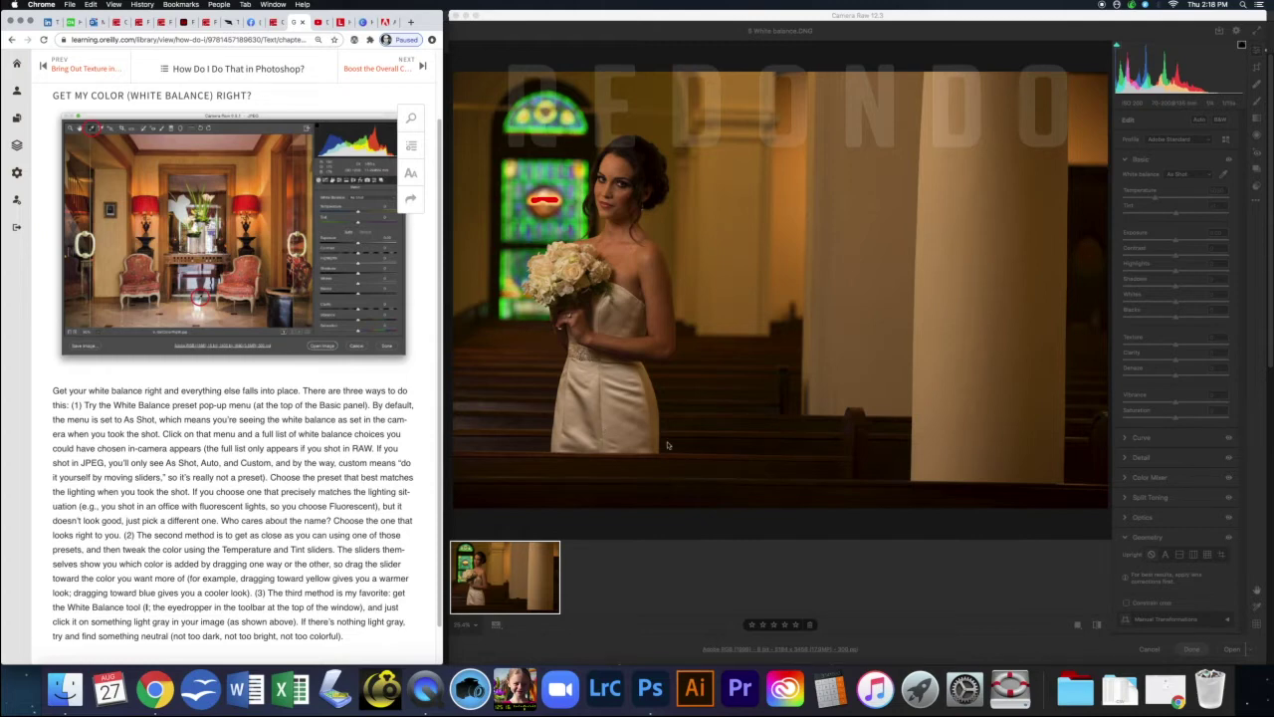
click(1154, 176)
click(1145, 161)
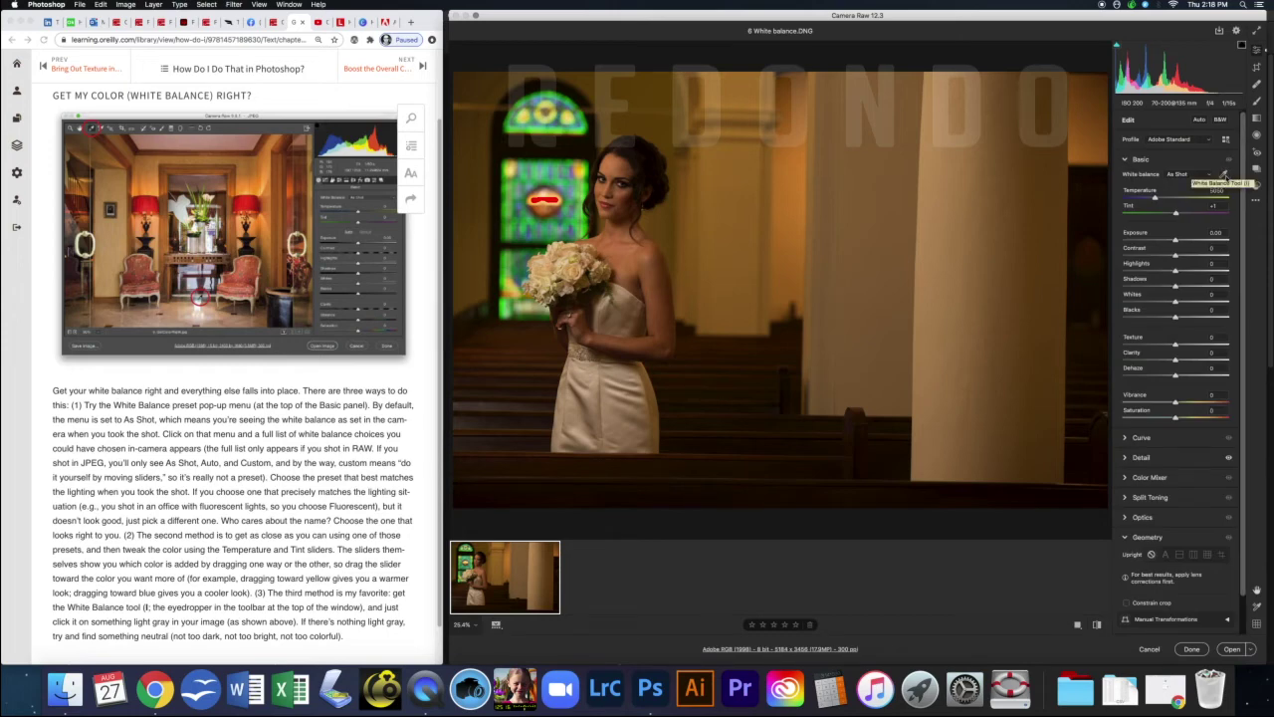
click(1223, 174)
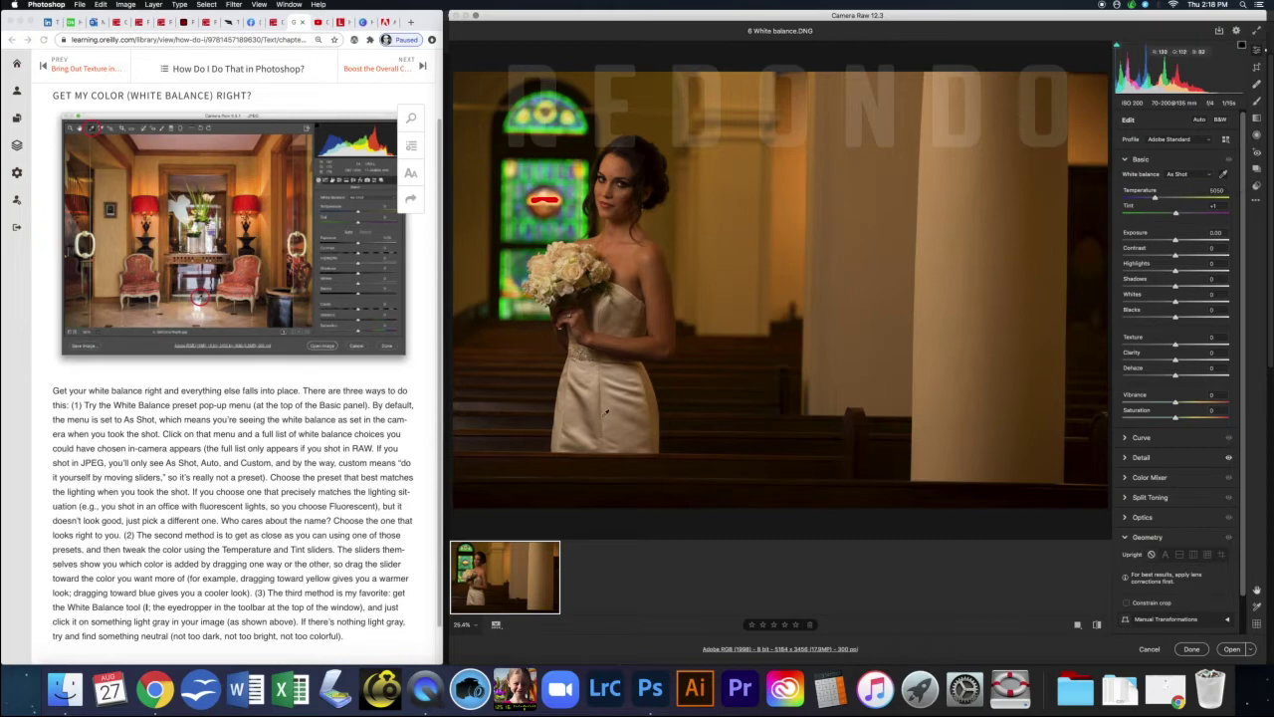
click(685, 424)
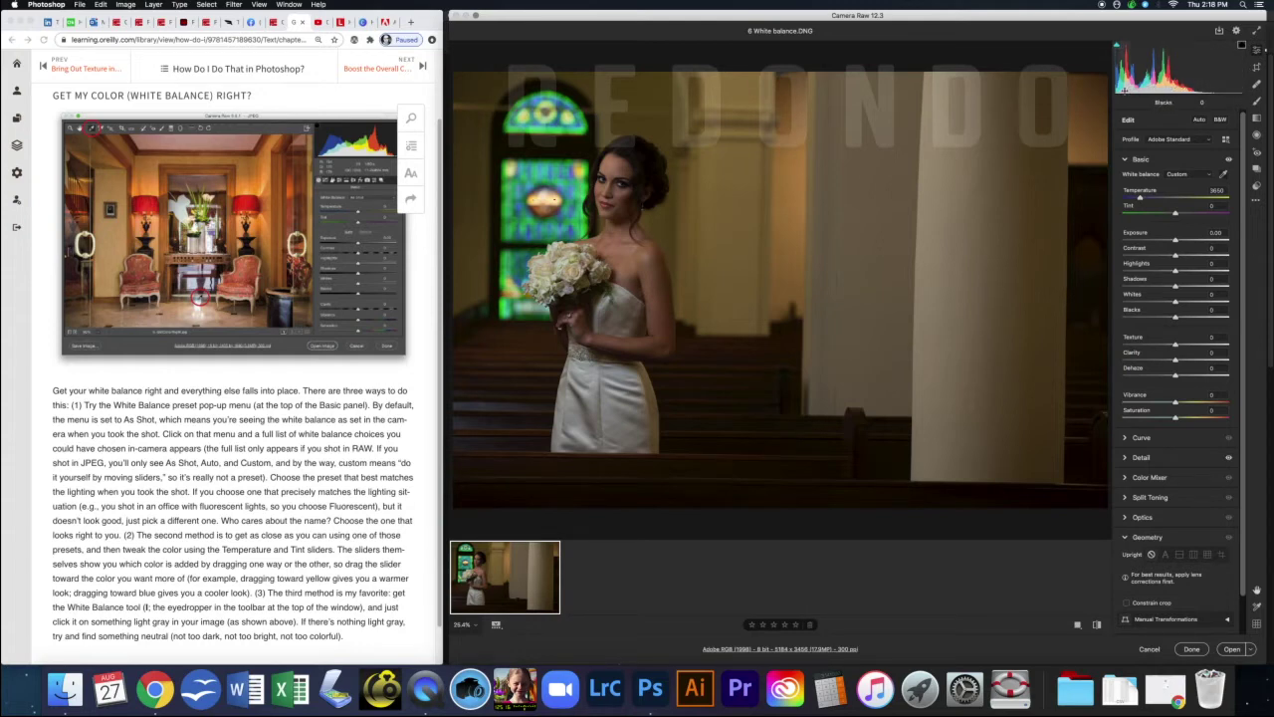
Step: Set the bride photo's Exposure to +1.25, Whites to -30 and Blacks to -10, and finish the edits without opening it in Photoshop
drag(1176, 242, 1188, 241)
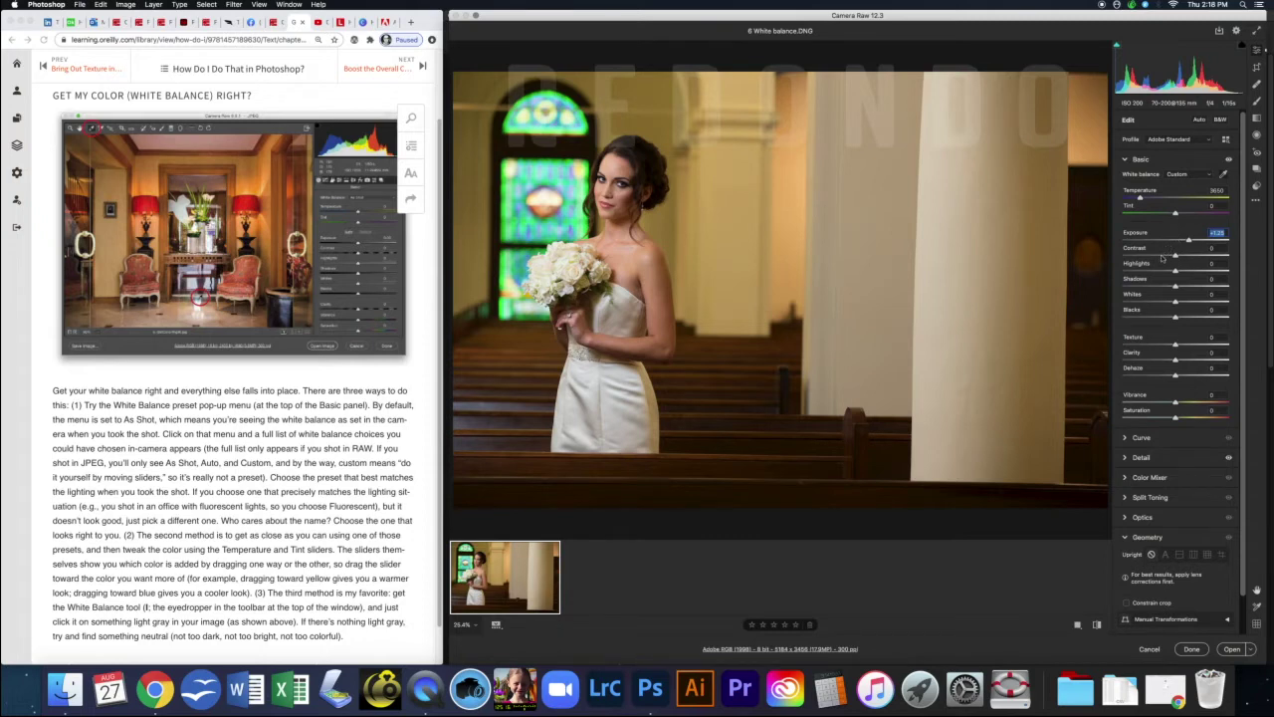
key(shift)
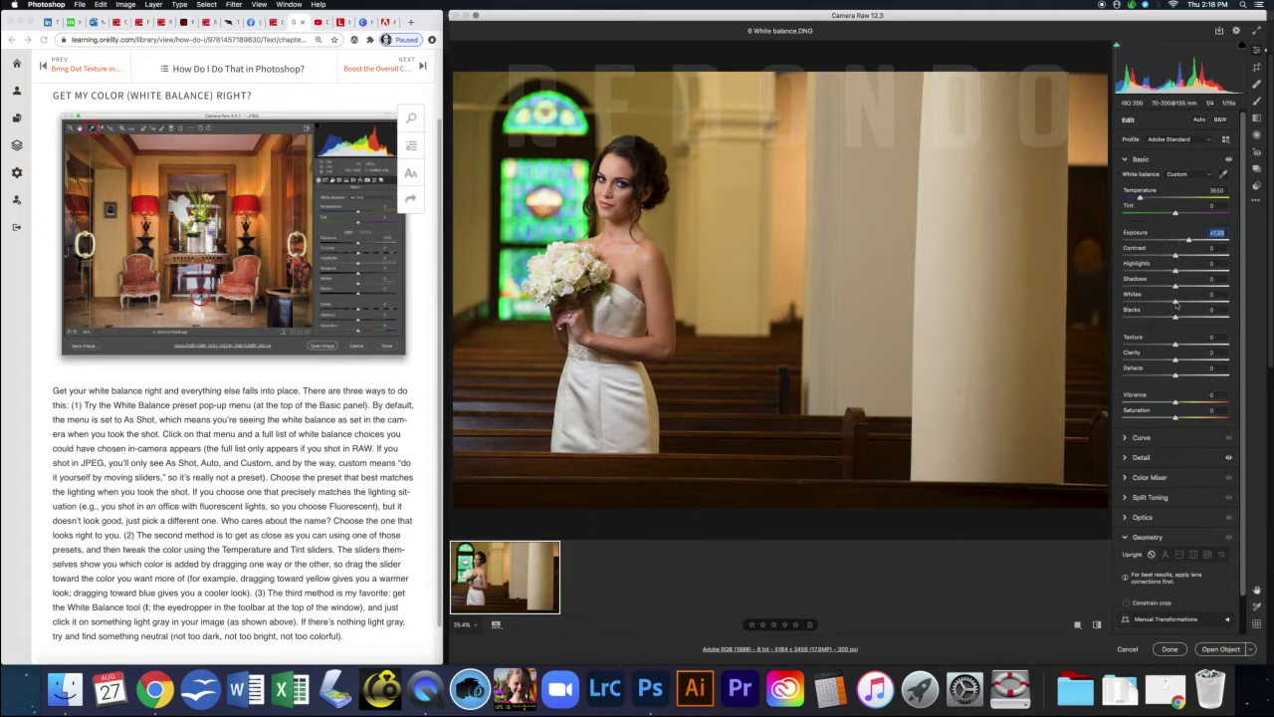
drag(1176, 301, 1158, 300)
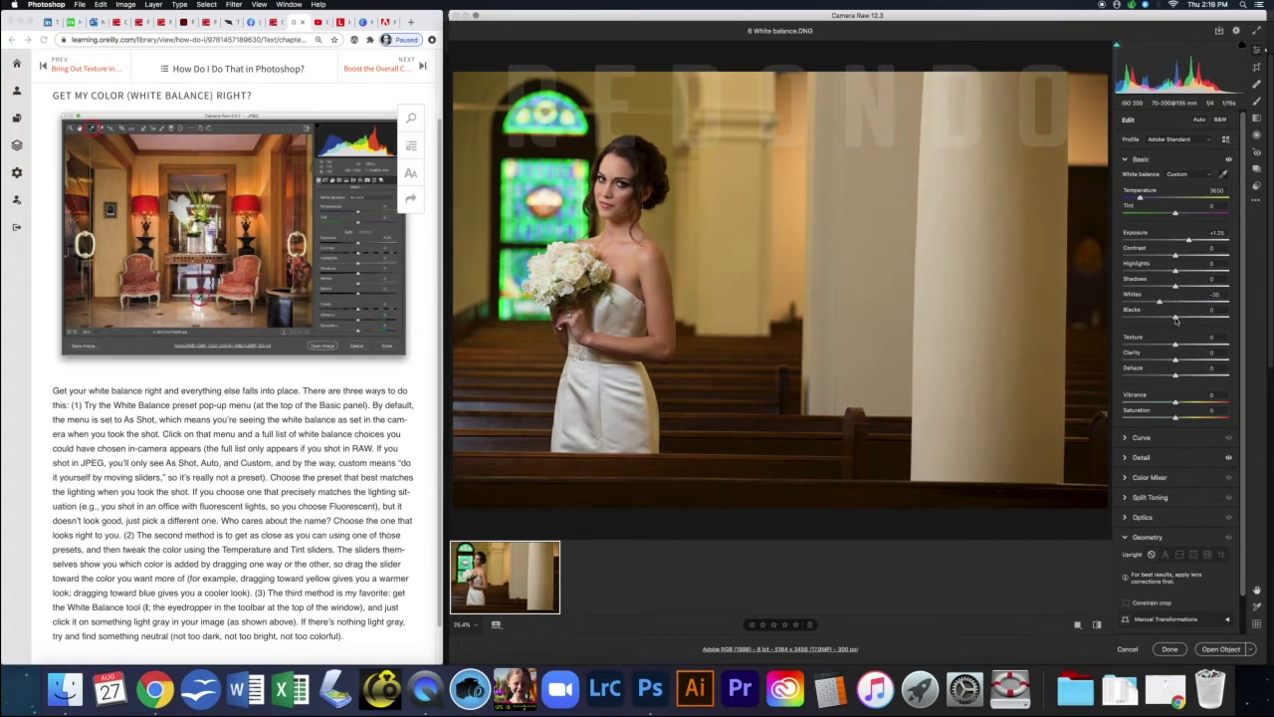
drag(1176, 317, 1169, 317)
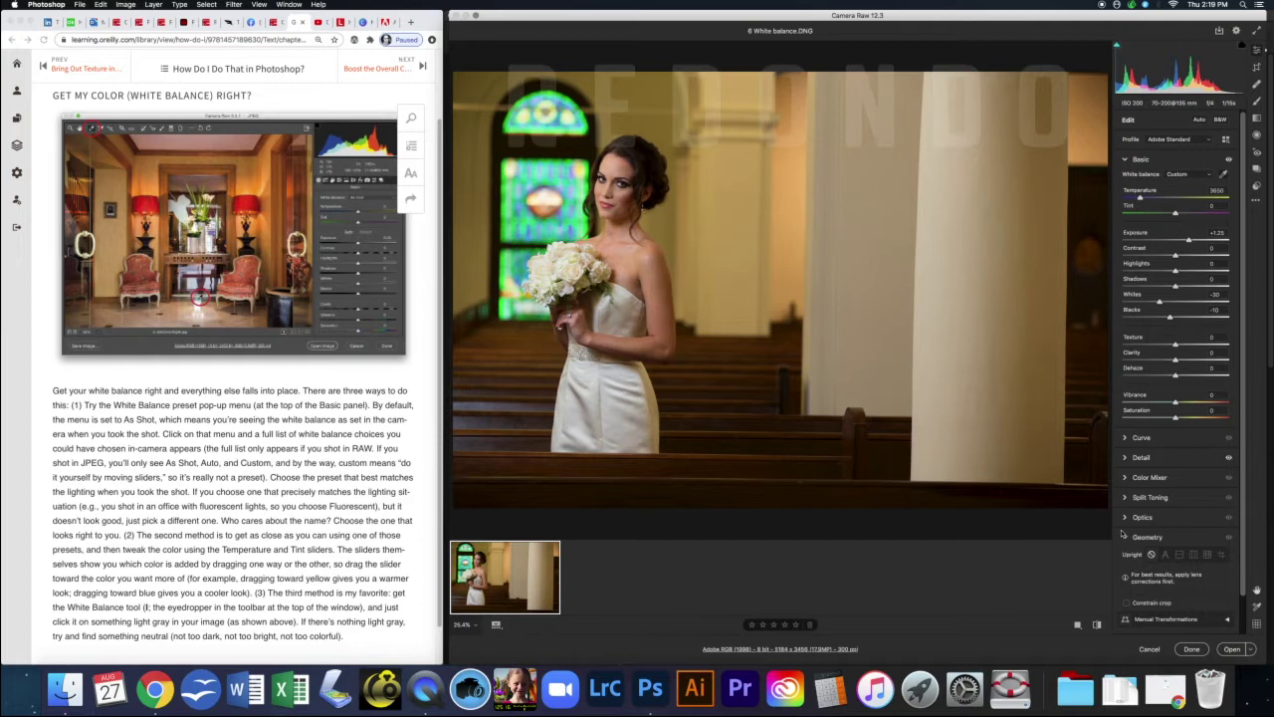
key(shift)
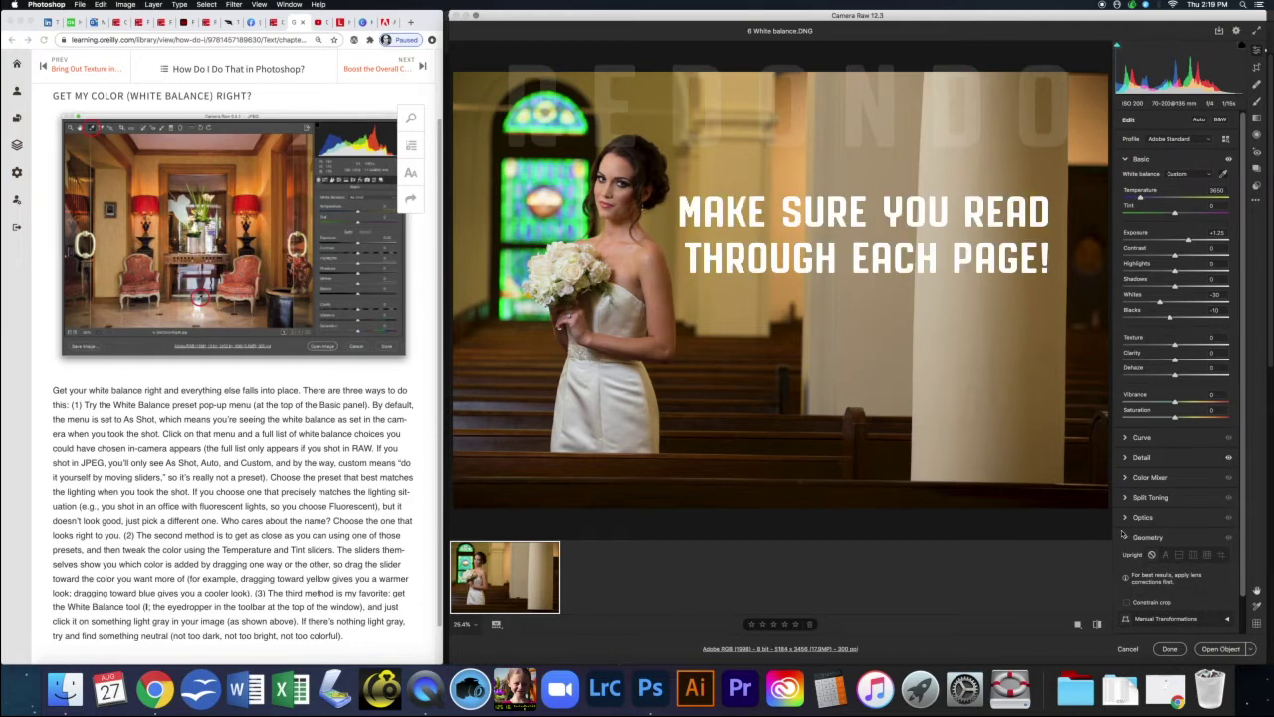
click(1192, 649)
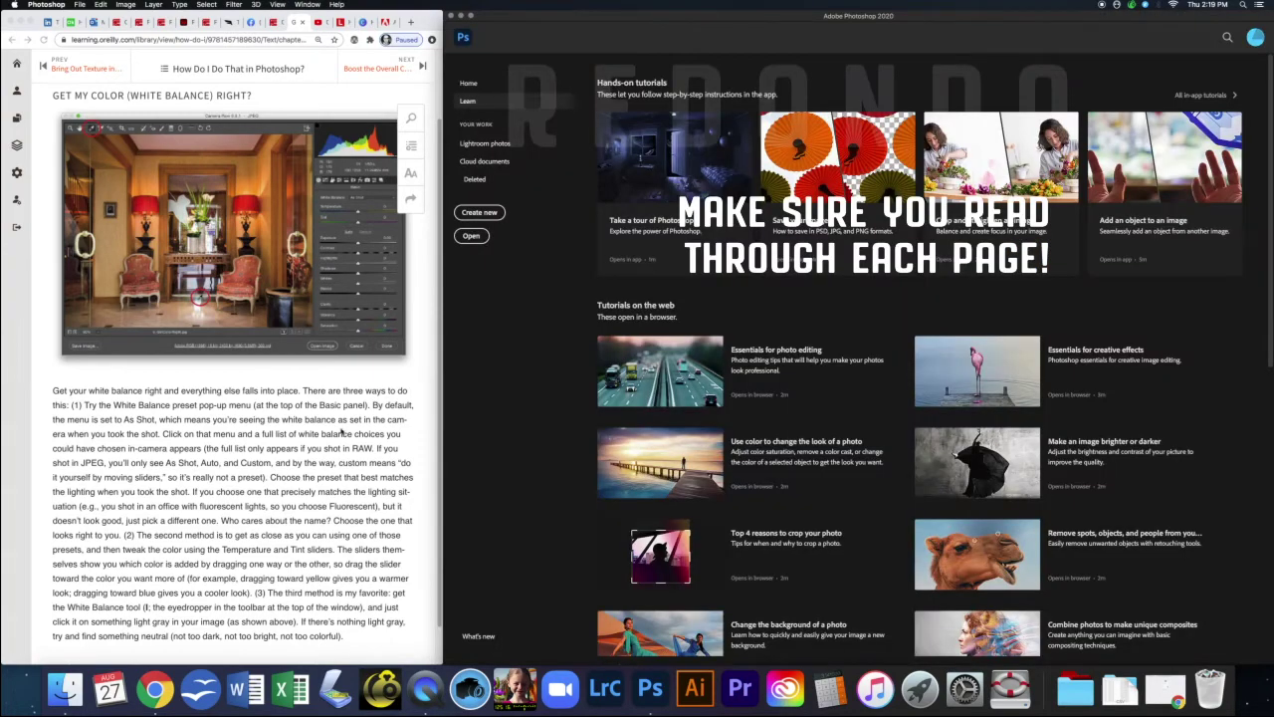
Step: Open 7-8 Color Boost.dng from the Ch 3 Kelby-Rocky Nook folder in Camera Raw and show the book's Boost the Overall Color page
click(64, 687)
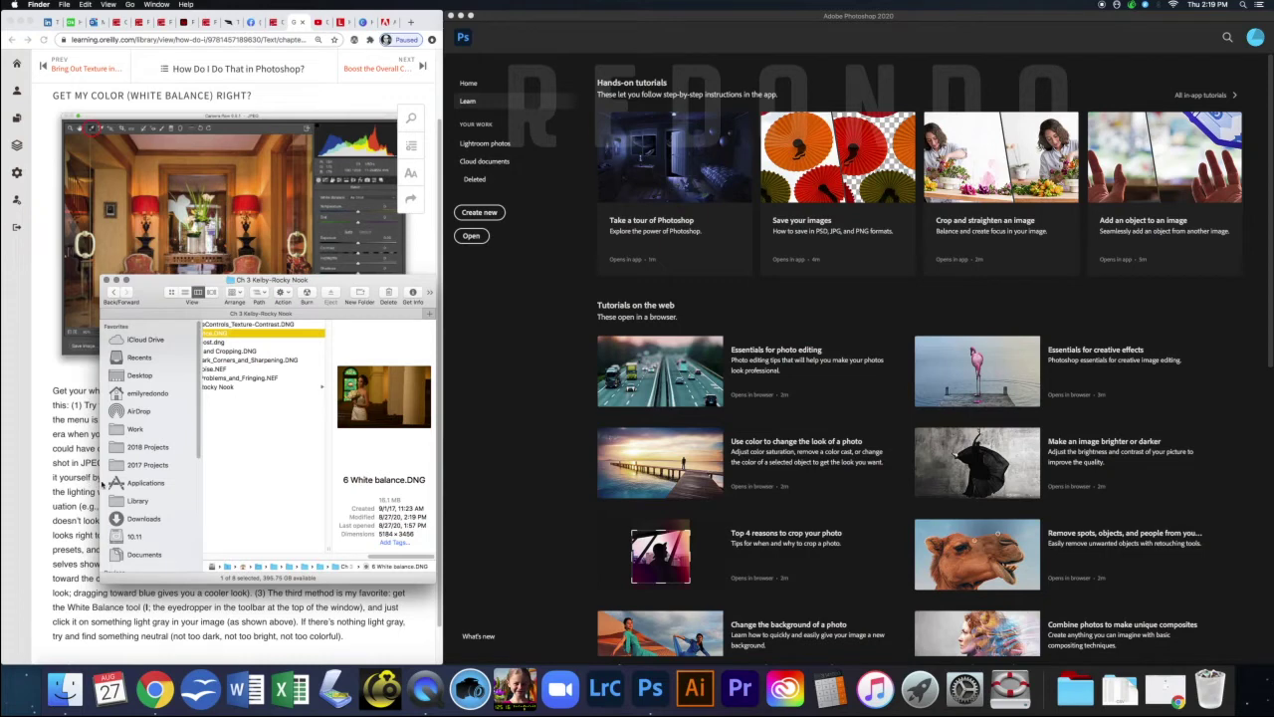
drag(99, 486, 41, 486)
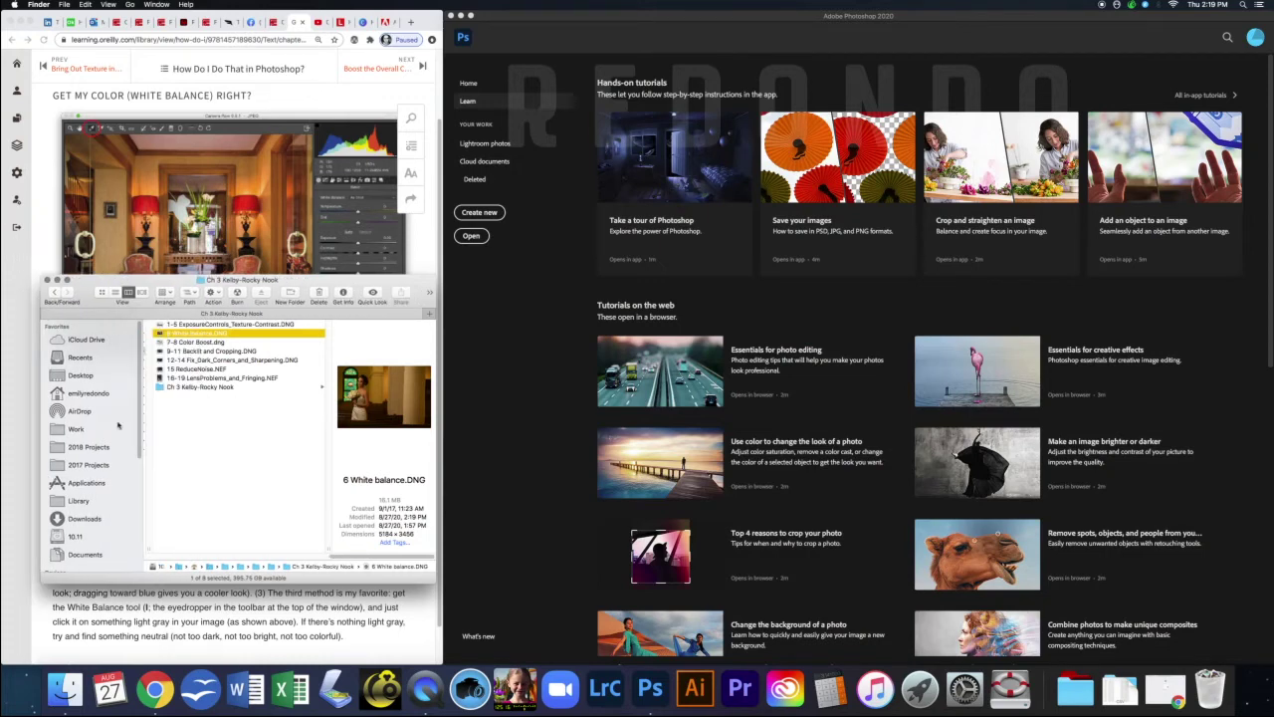
click(187, 342)
drag(187, 341, 834, 310)
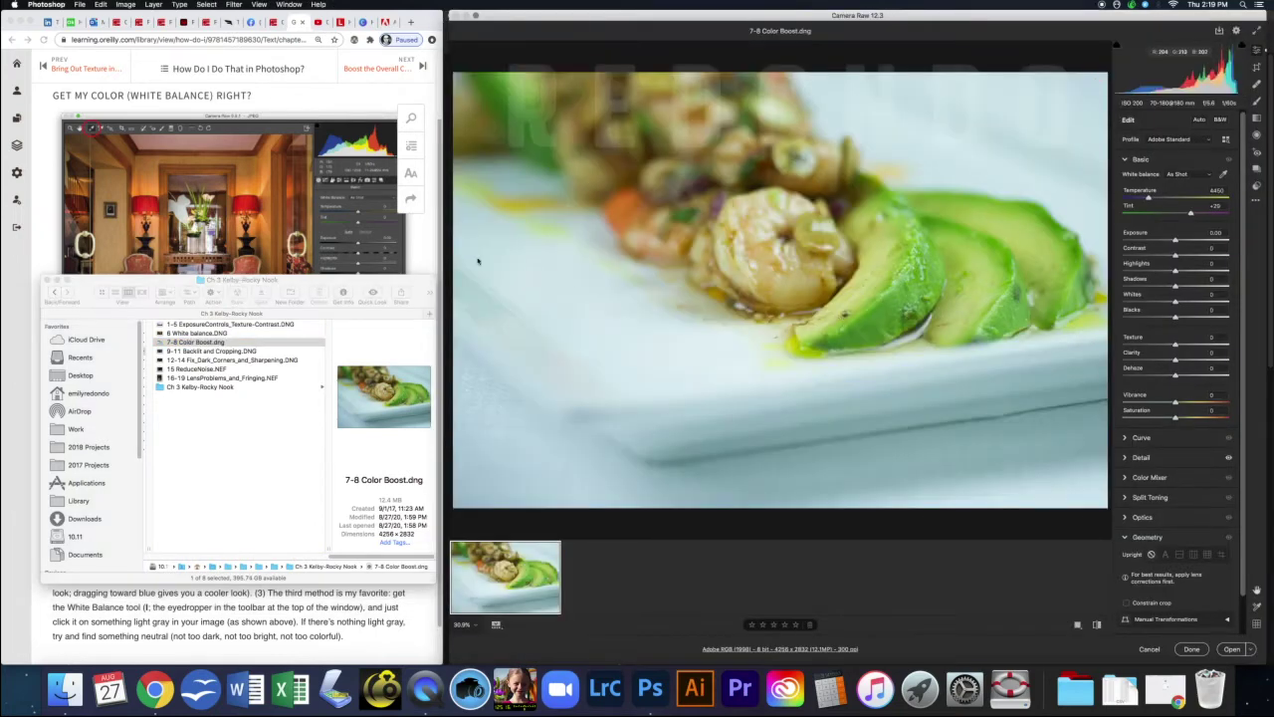
click(325, 100)
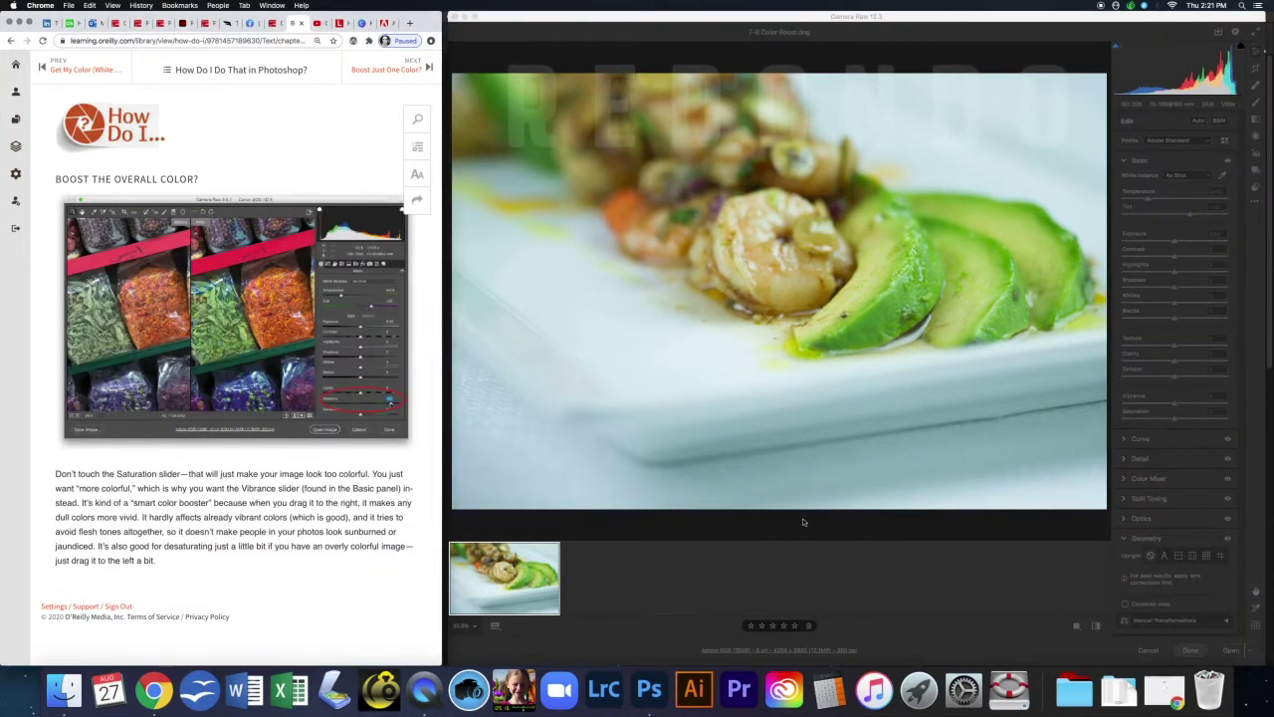
click(1027, 538)
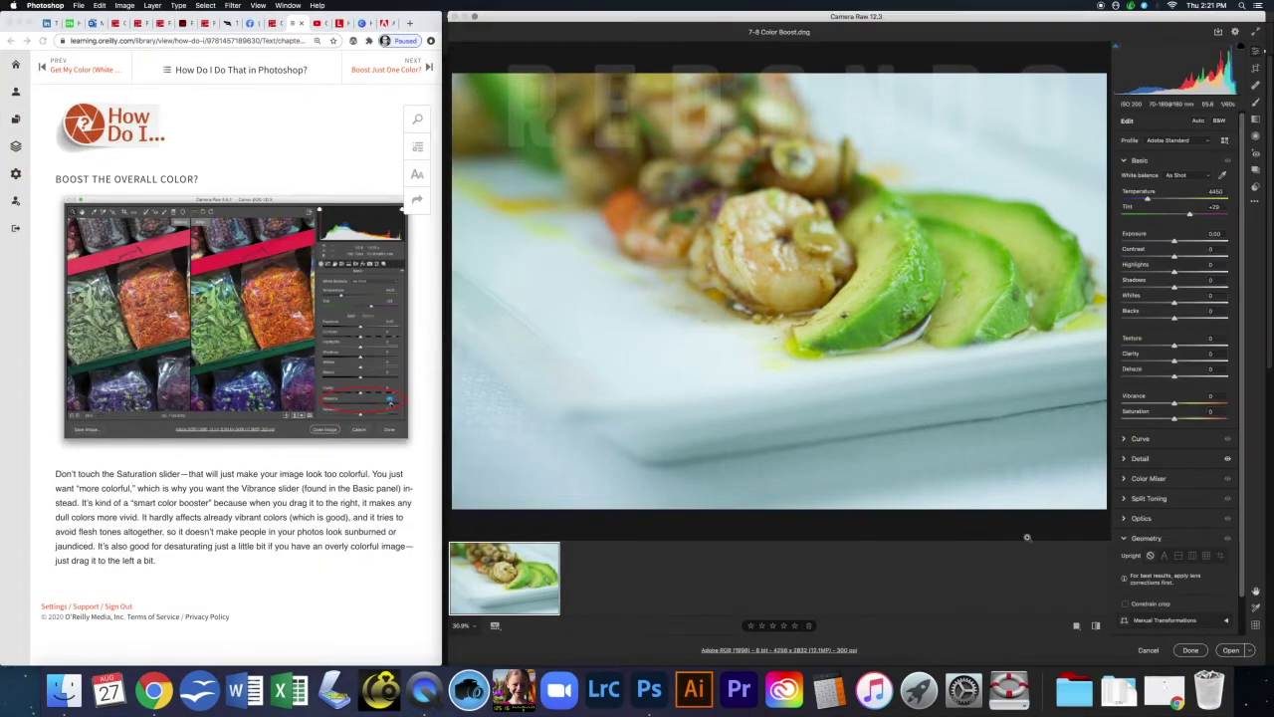
Step: Try a strong Saturation boost on the food photo and reset Saturation to 0
click(1176, 405)
drag(1176, 403, 1186, 402)
mouse_move(1194, 407)
mouse_down()
mouse_move(1178, 420)
mouse_move(1215, 418)
mouse_up()
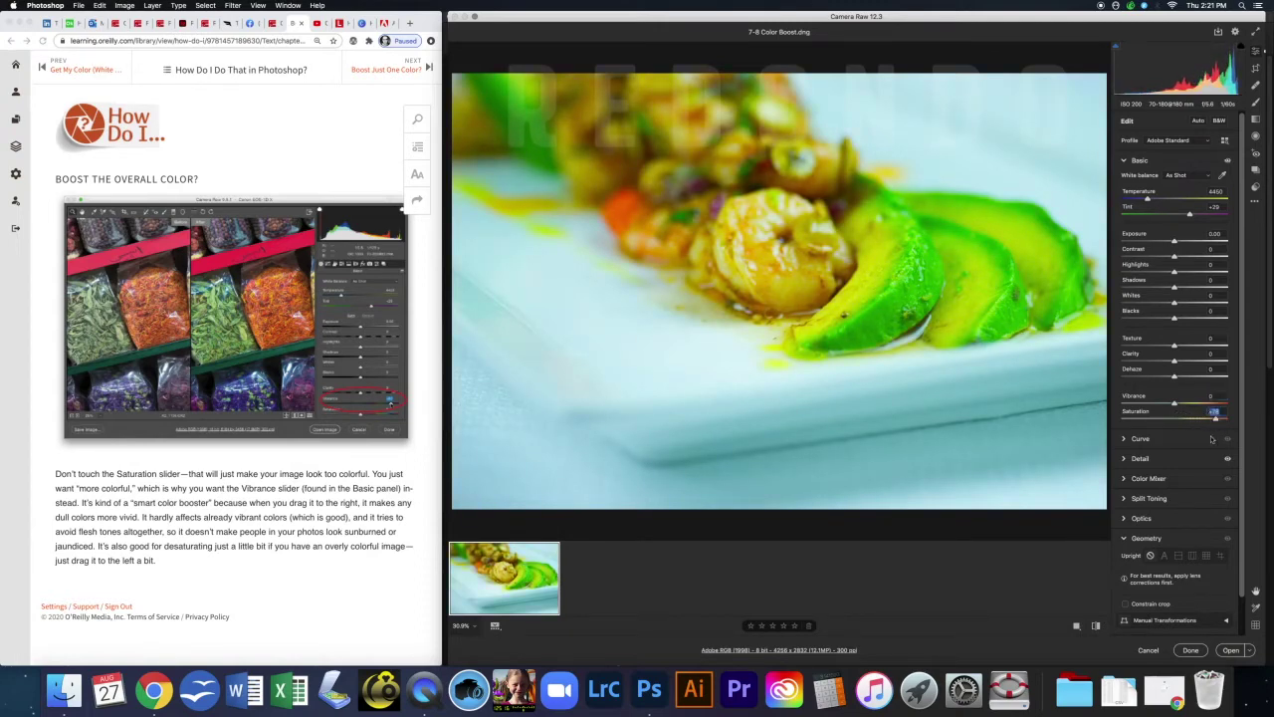
double_click(1215, 418)
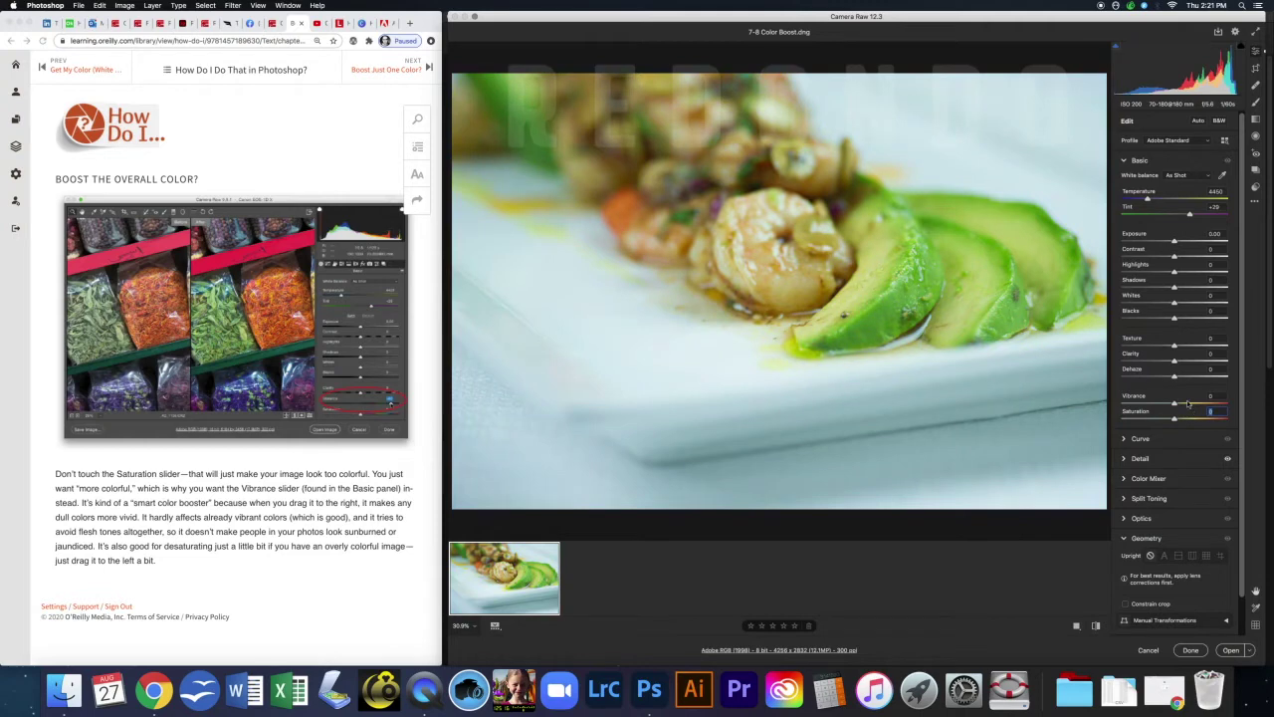
Step: Set the food photo's Vibrance to +42 and turn to the book's Boost Just One Color page
click(1176, 405)
drag(1176, 405, 1197, 405)
click(429, 67)
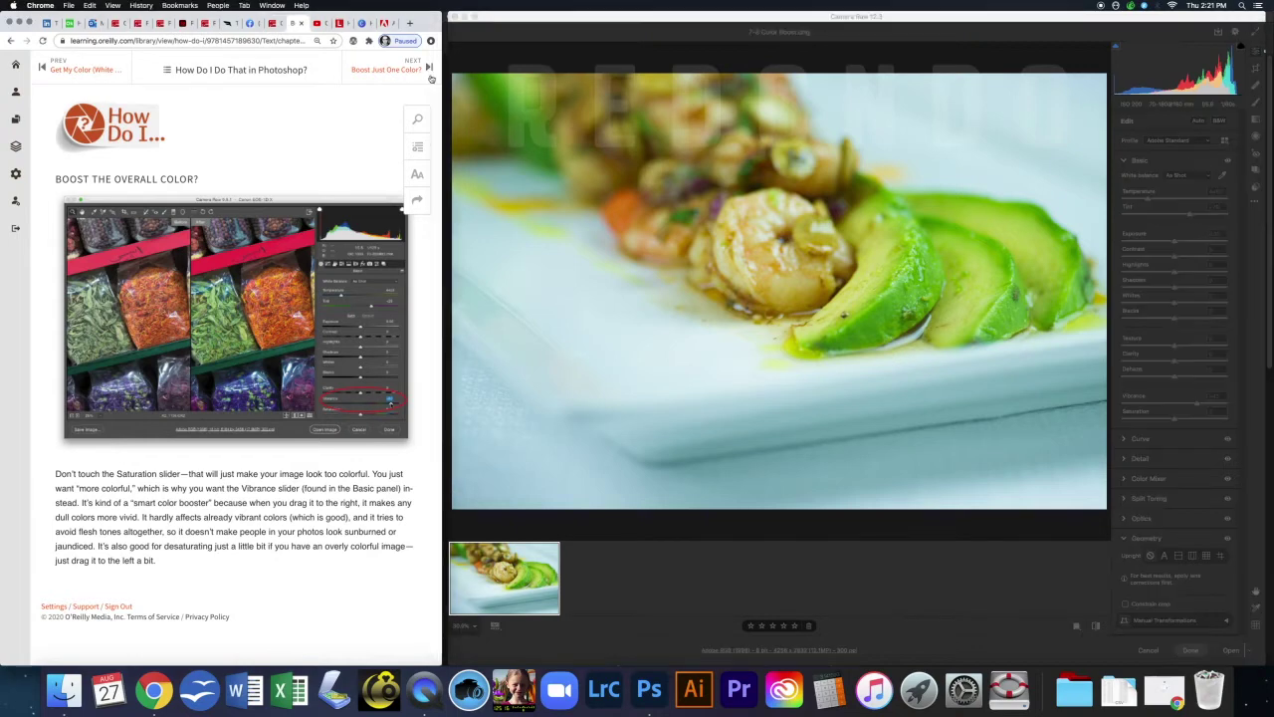
click(429, 66)
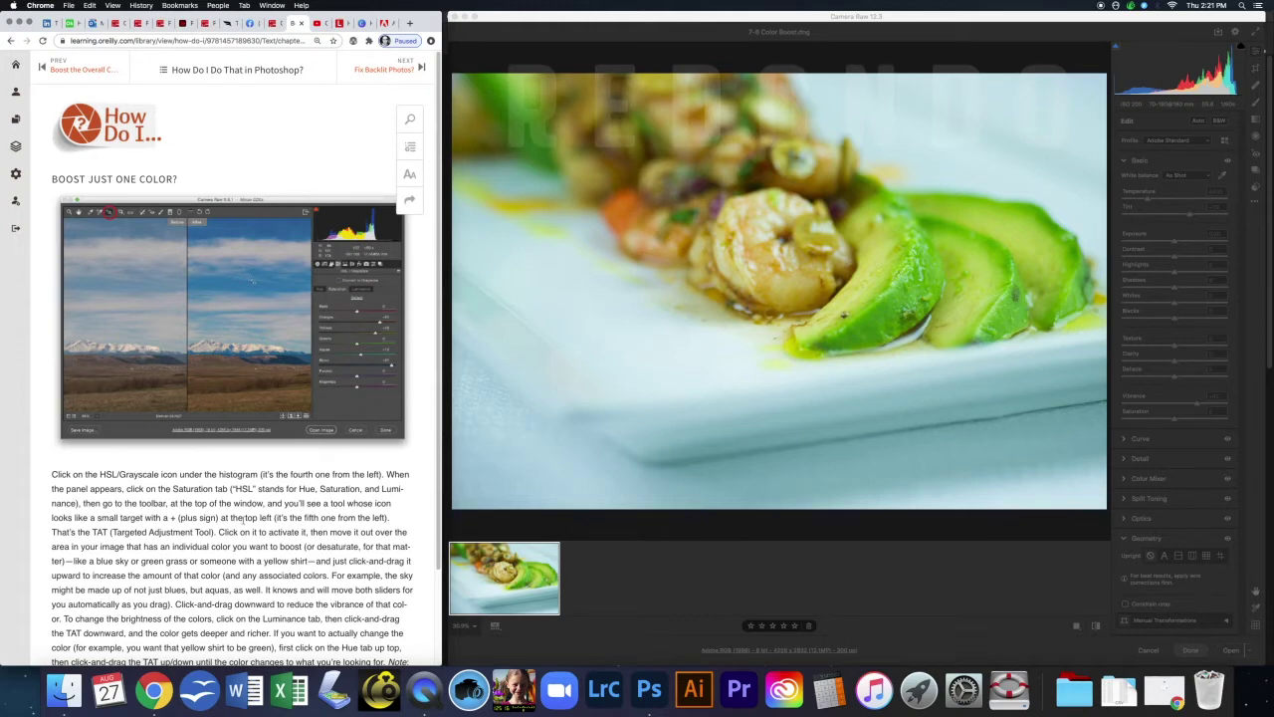
click(1043, 579)
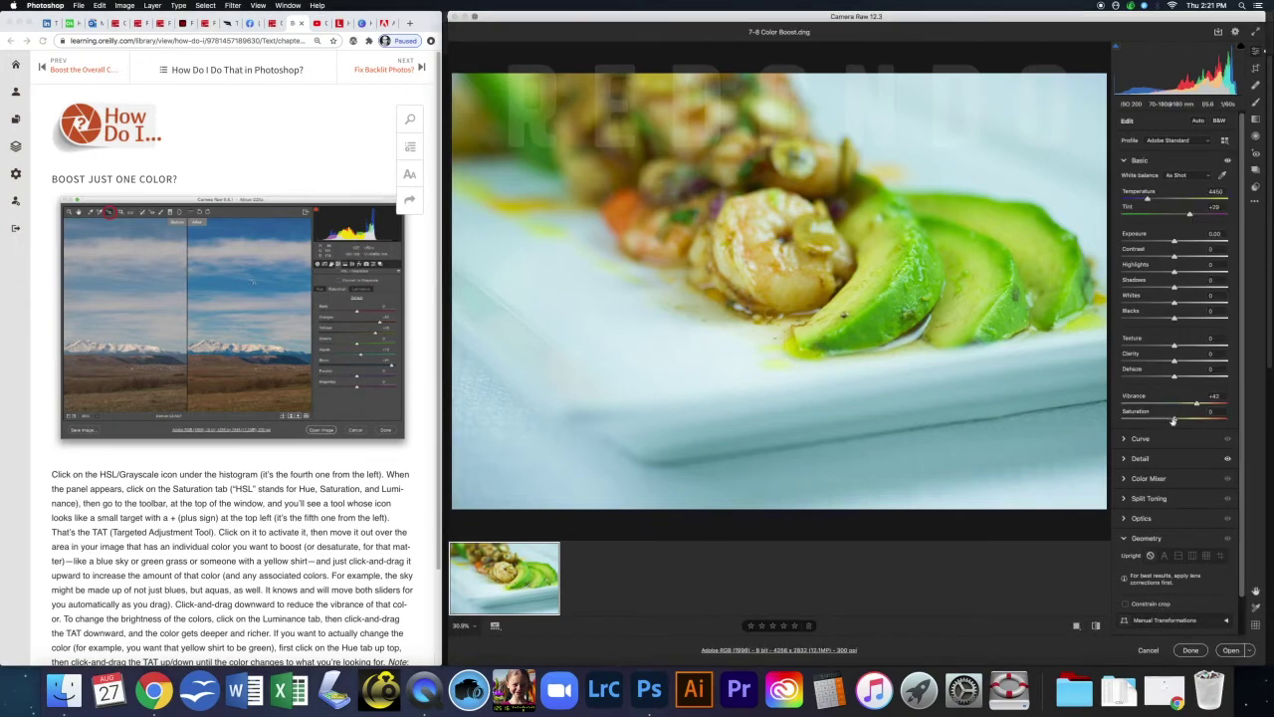
Step: In the Color Mixer, set the Greens saturation to +71, strongly raise the Oranges saturation, and finish the edits without opening the photo in Photoshop
click(1123, 479)
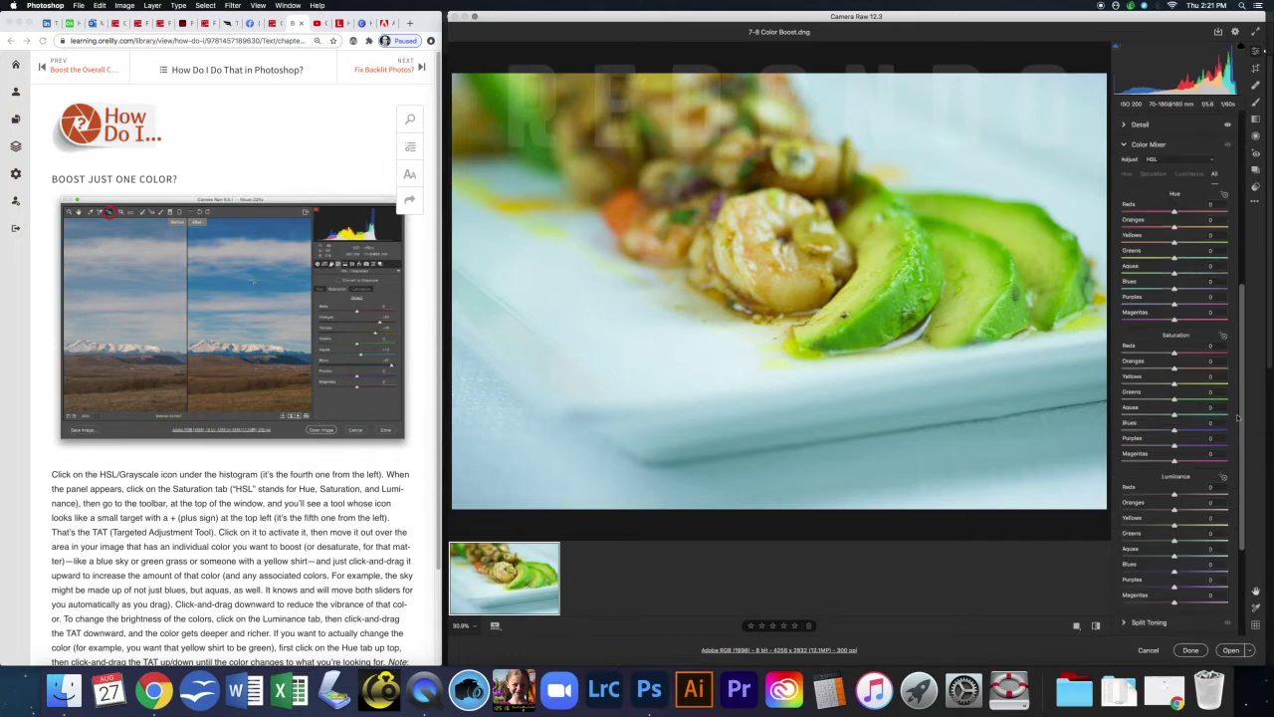
drag(1240, 412, 1241, 400)
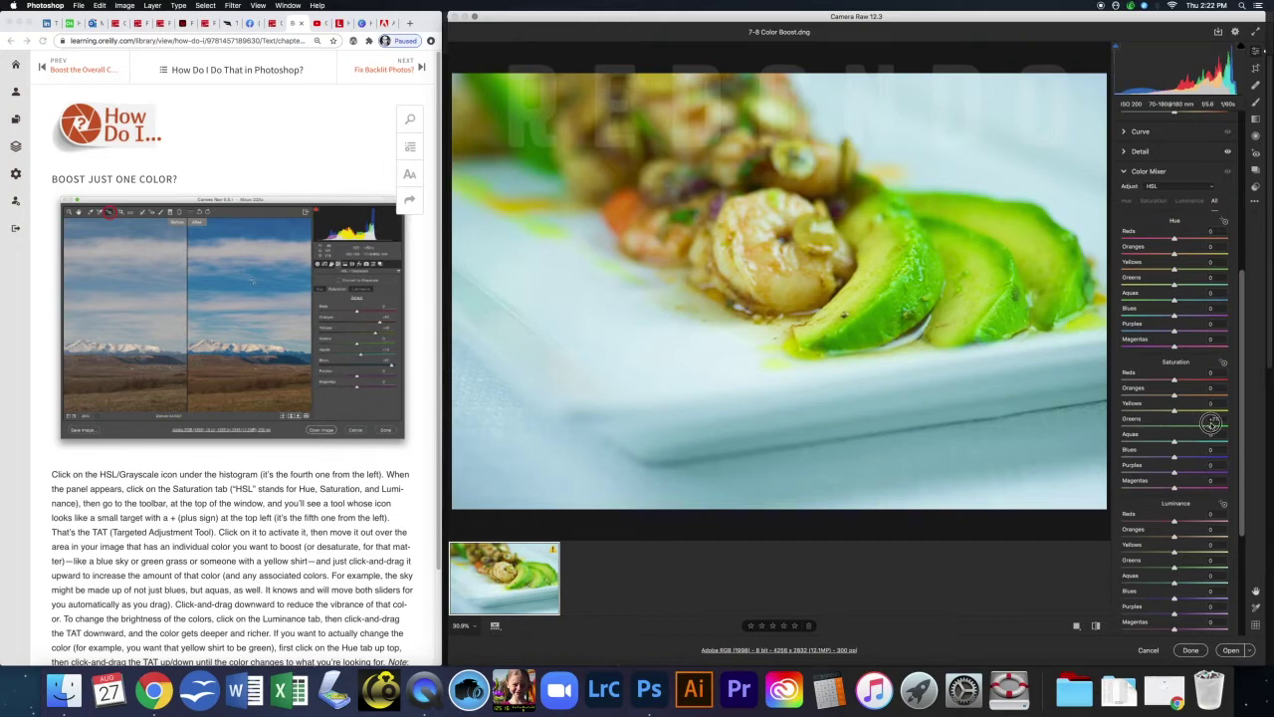
click(1212, 423)
drag(1175, 395, 1239, 348)
scroll(1234, 328, down, 2)
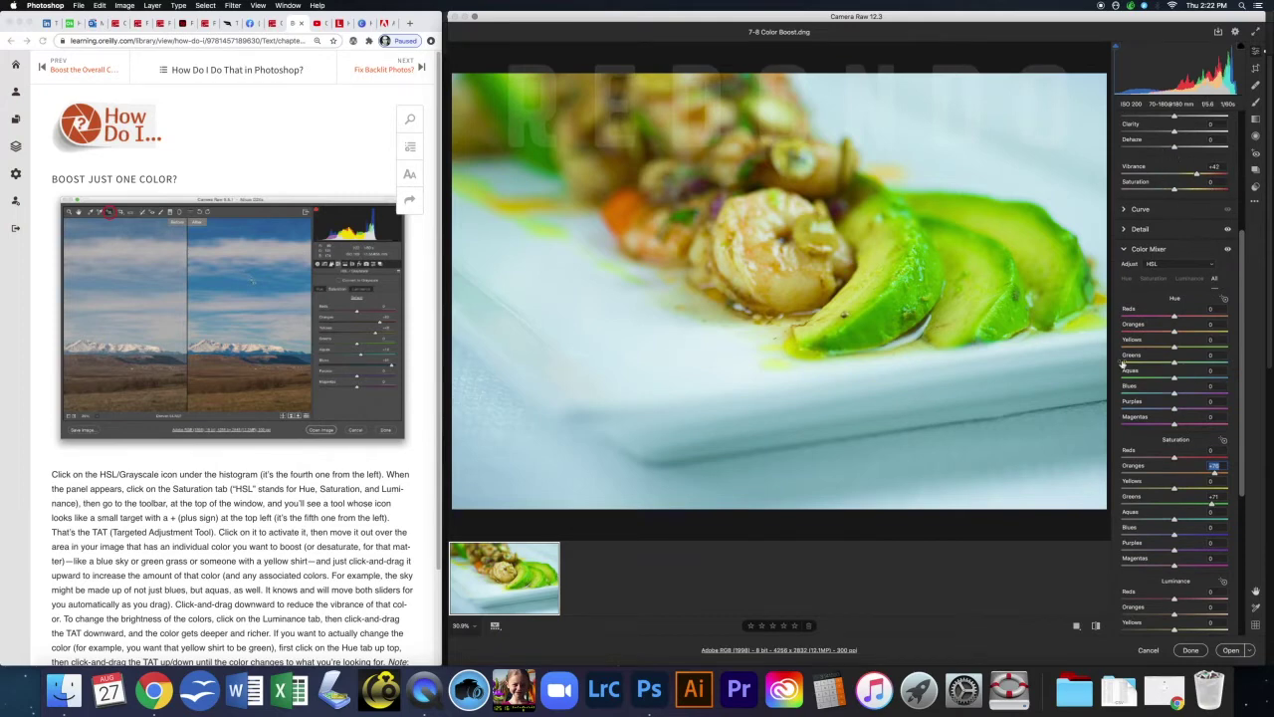
key(shift)
click(1193, 653)
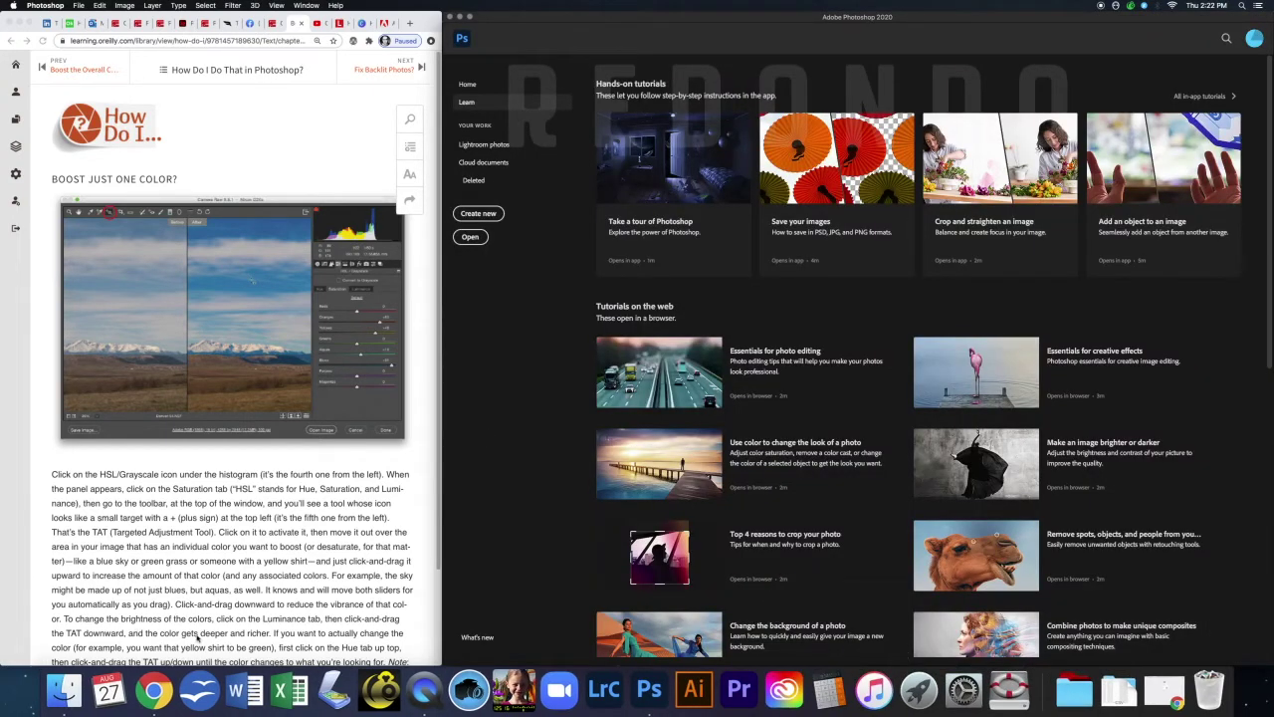
Step: Read the rest of the Boost Just One Color page and open 9-11 Backlit and Cropping.DNG in Camera Raw
click(438, 300)
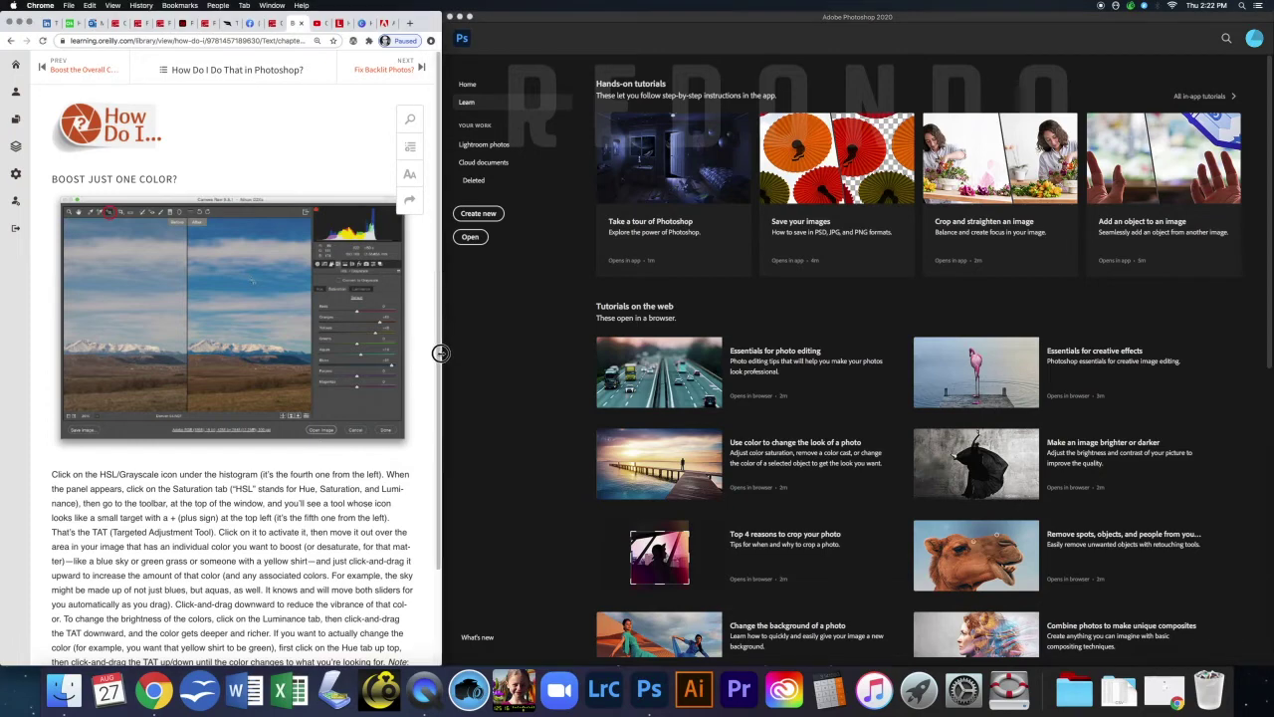
scroll(435, 388, down, 3)
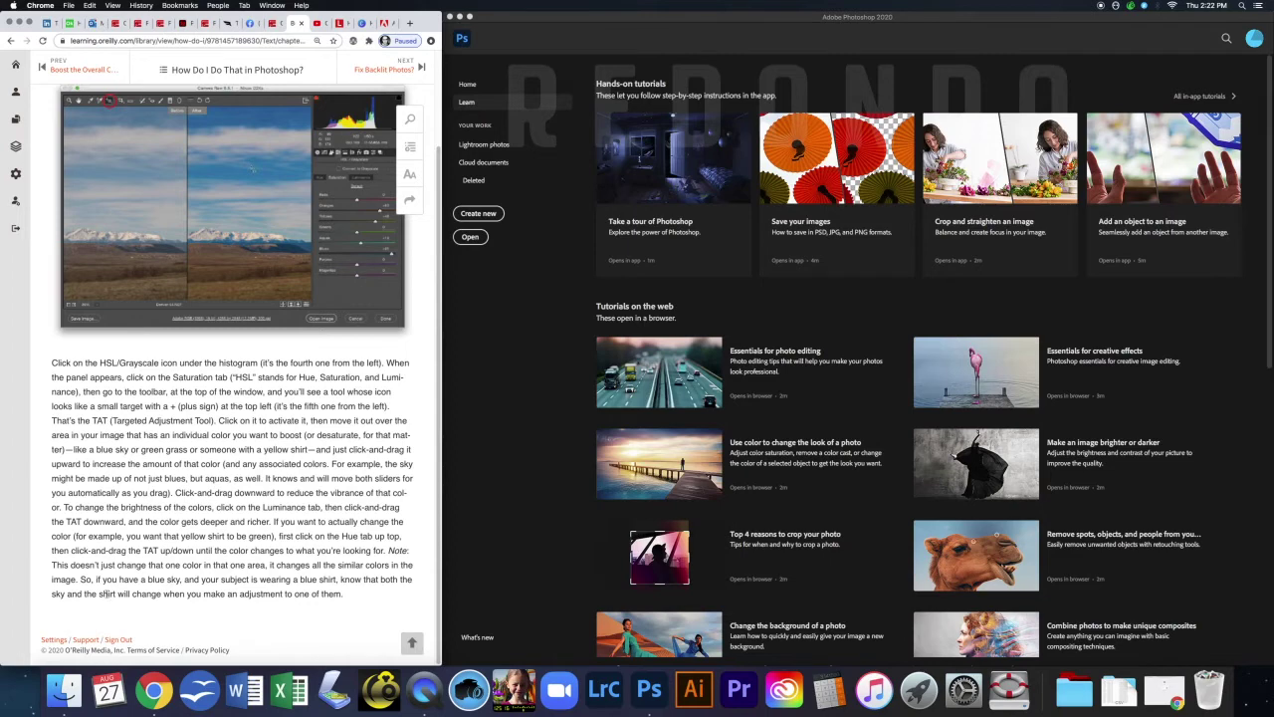
click(64, 690)
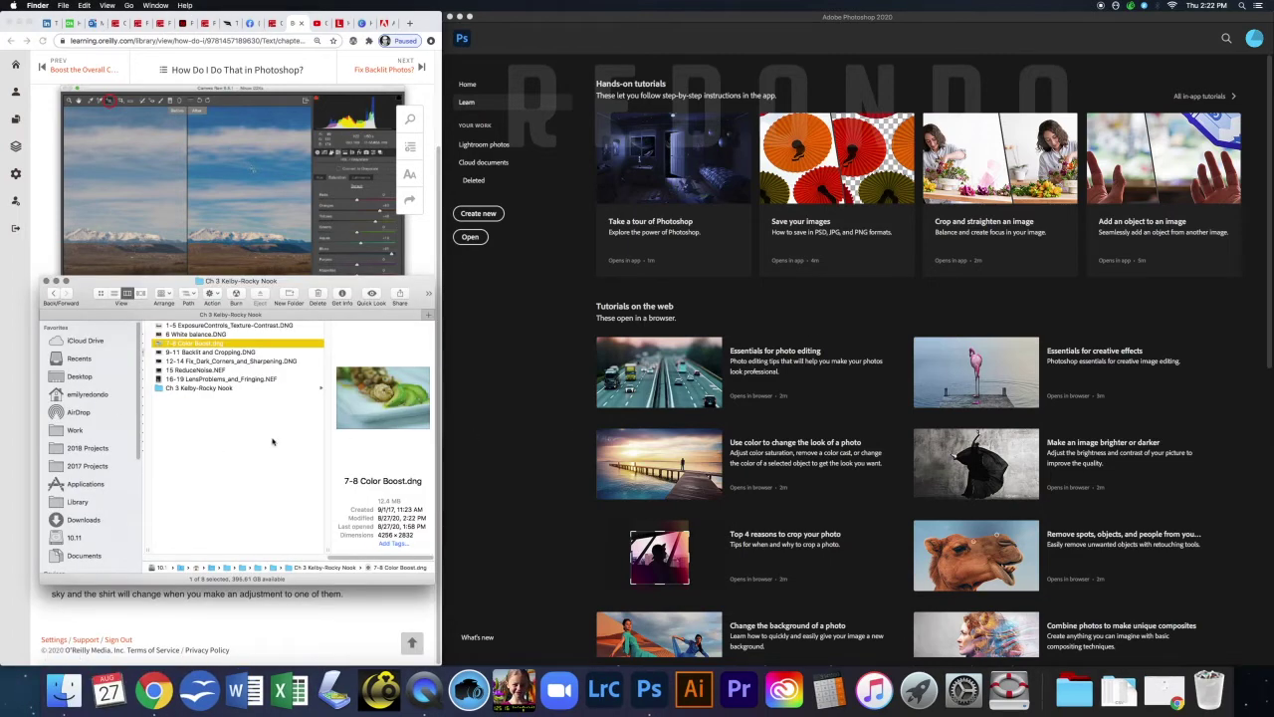
drag(318, 284, 303, 279)
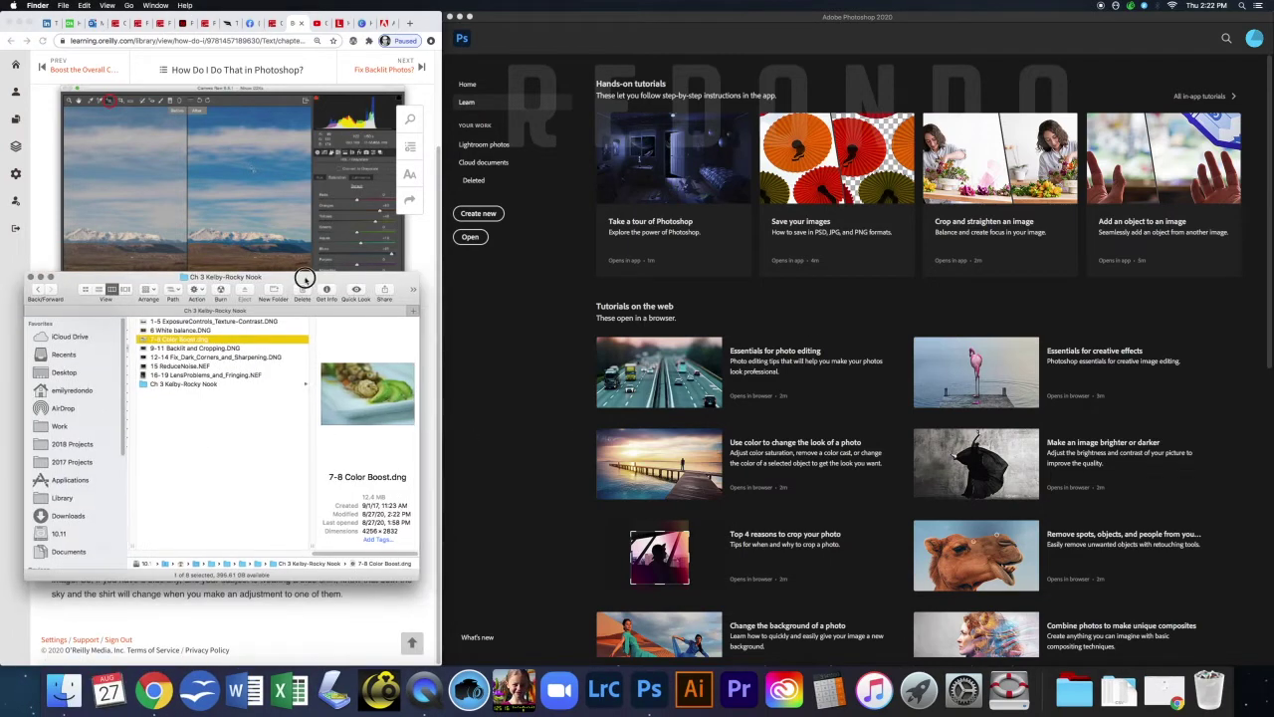
click(190, 348)
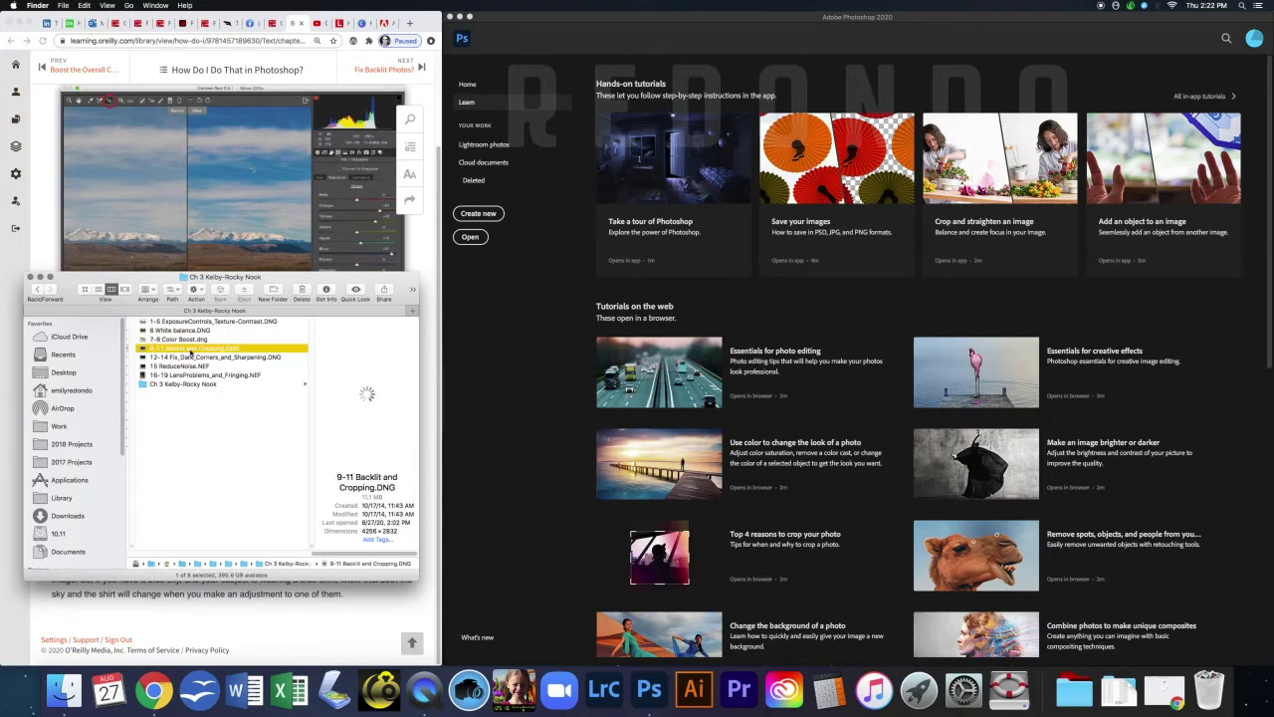
double_click(187, 350)
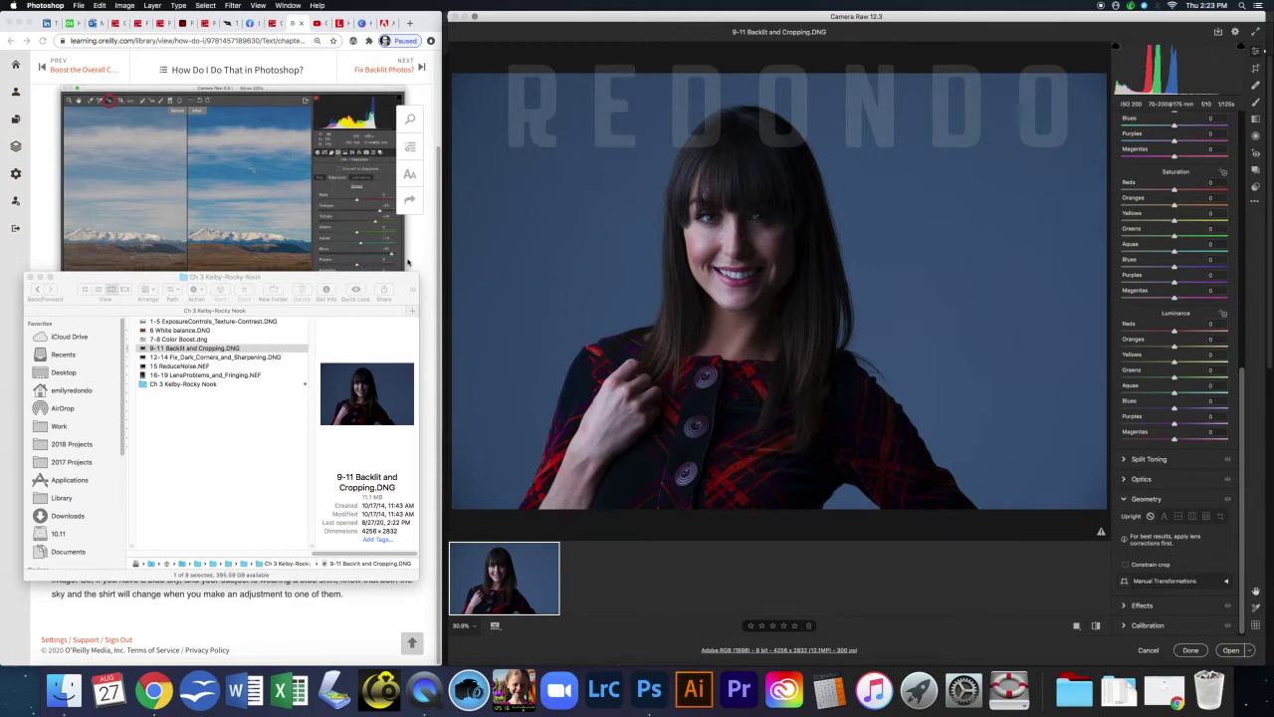
Step: Following the book's Fix Backlit Photos page, set the portrait's Shadows to +92, Contrast +15, Exposure +0.85, Whites +40 and Blacks -11
click(371, 258)
click(421, 70)
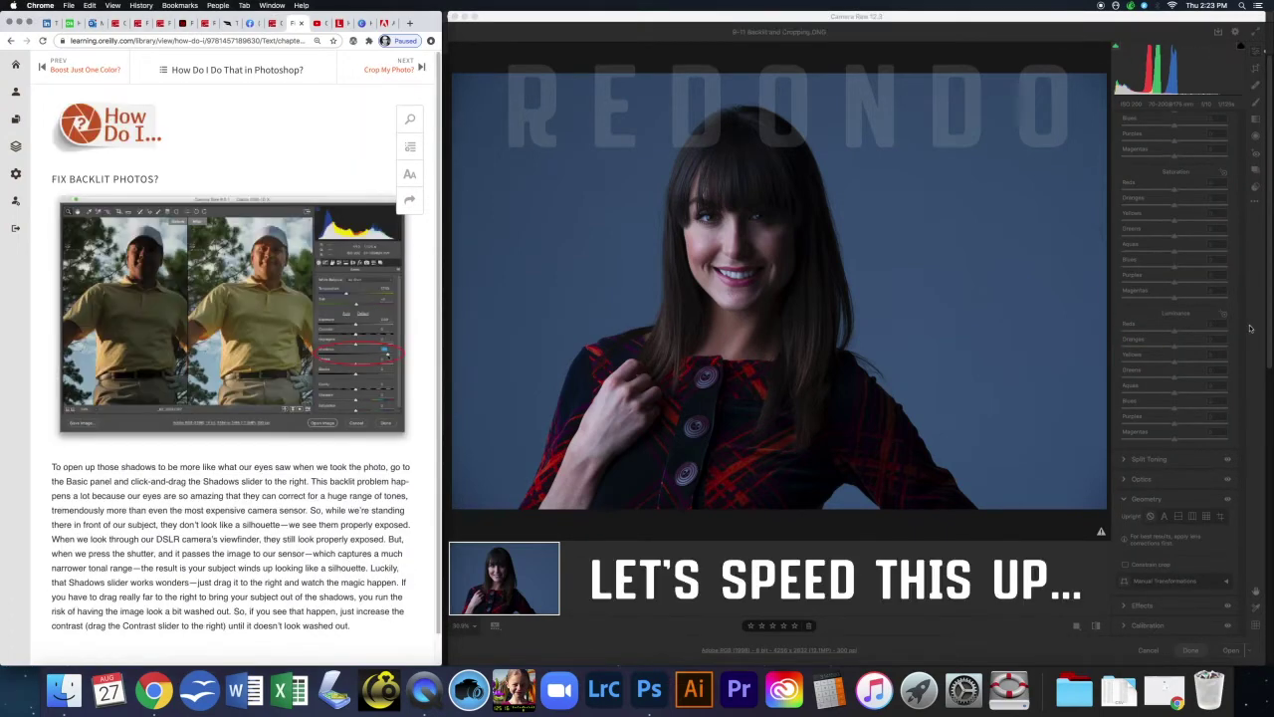
click(1110, 319)
drag(1174, 241, 1182, 240)
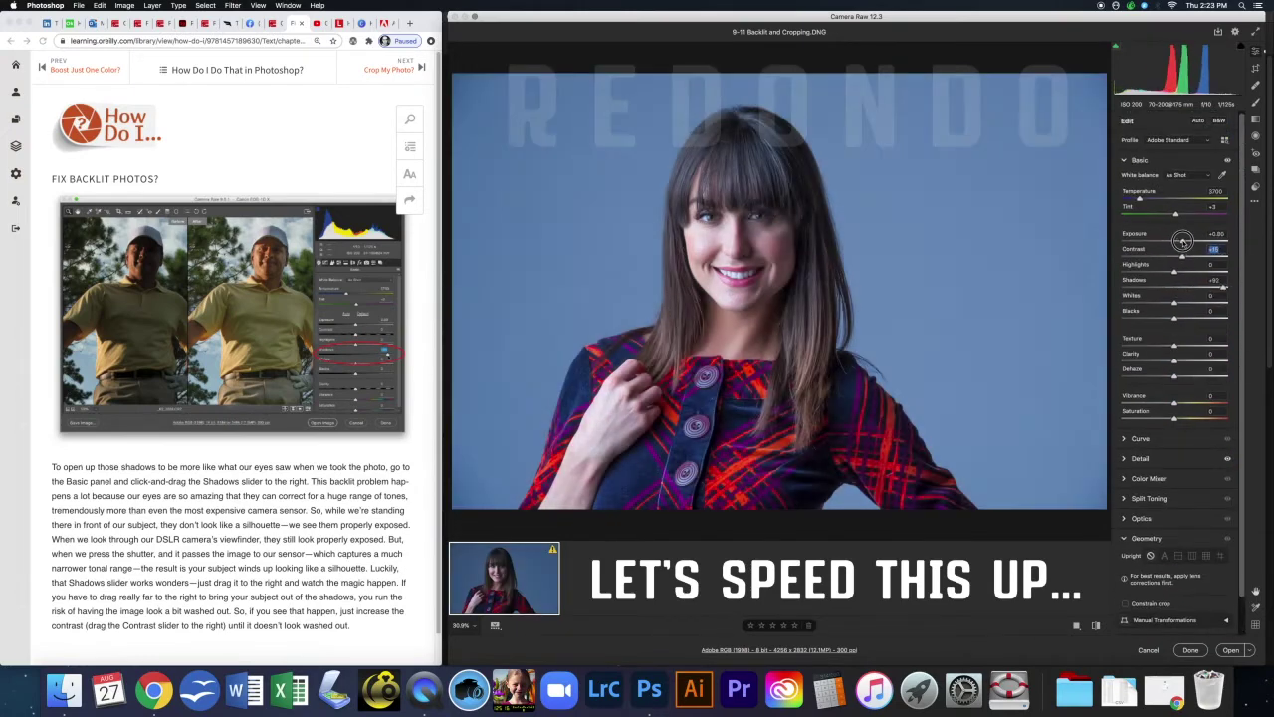
Step: Turn to the book's Crop My Photo page and start the Crop tool on the portrait
click(421, 69)
click(985, 276)
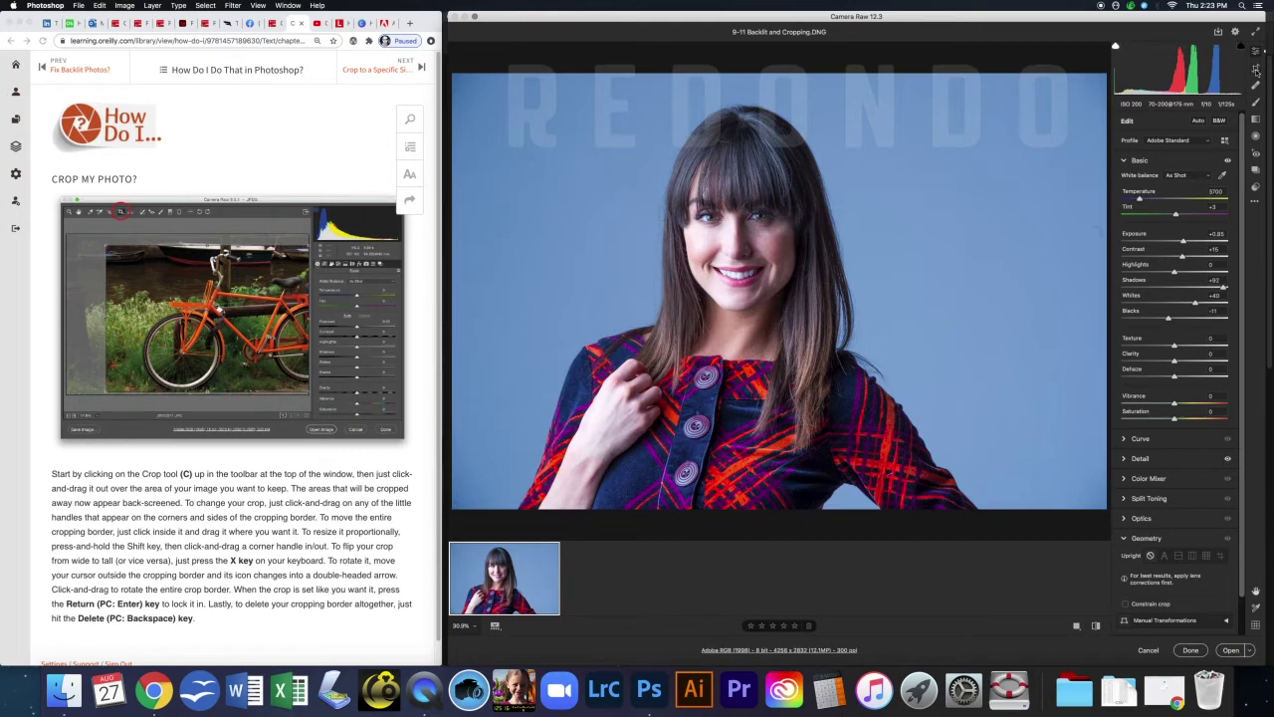
click(1256, 69)
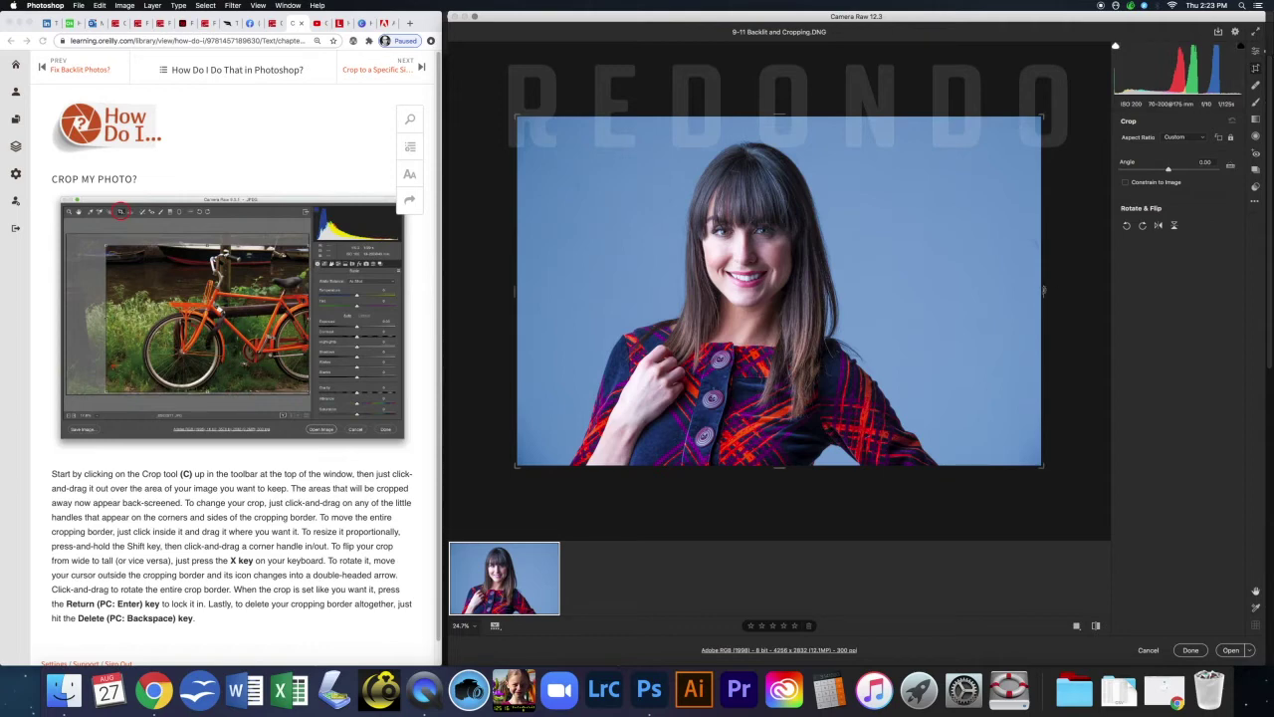
Step: Try free-form crops of the portrait by moving the side edges of the crop border
drag(1042, 292, 1000, 294)
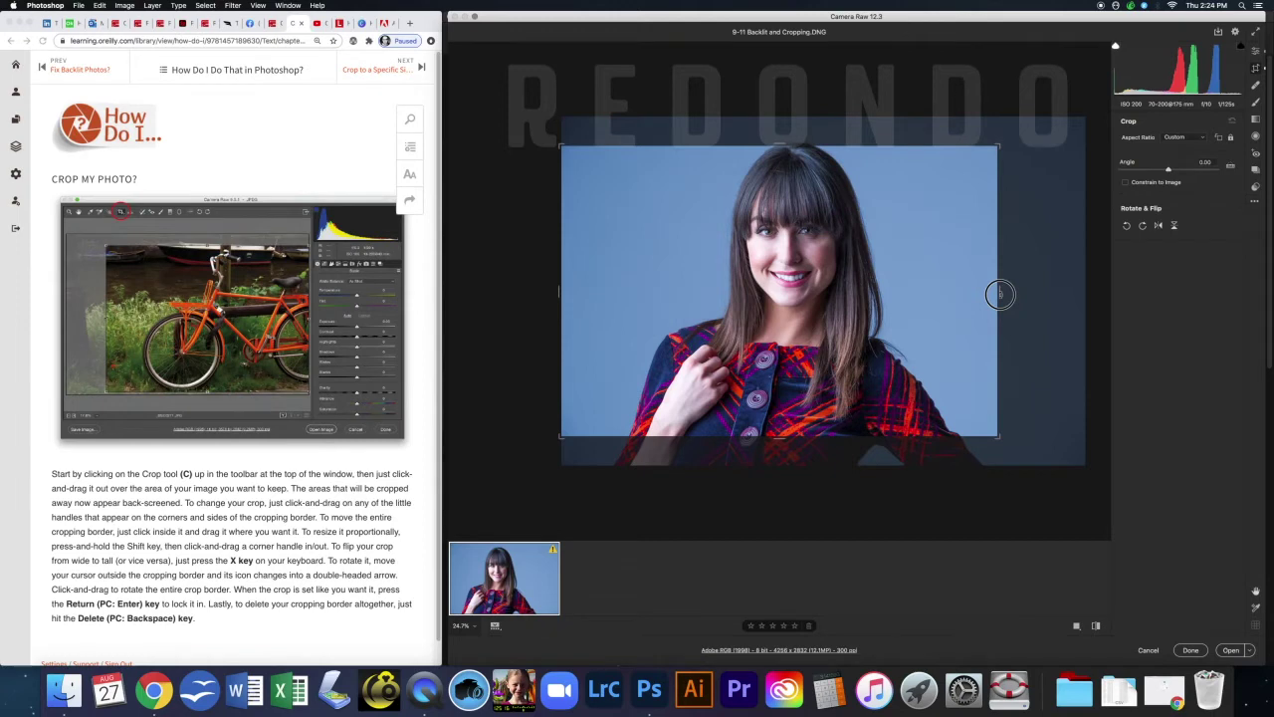
drag(1001, 294, 1046, 288)
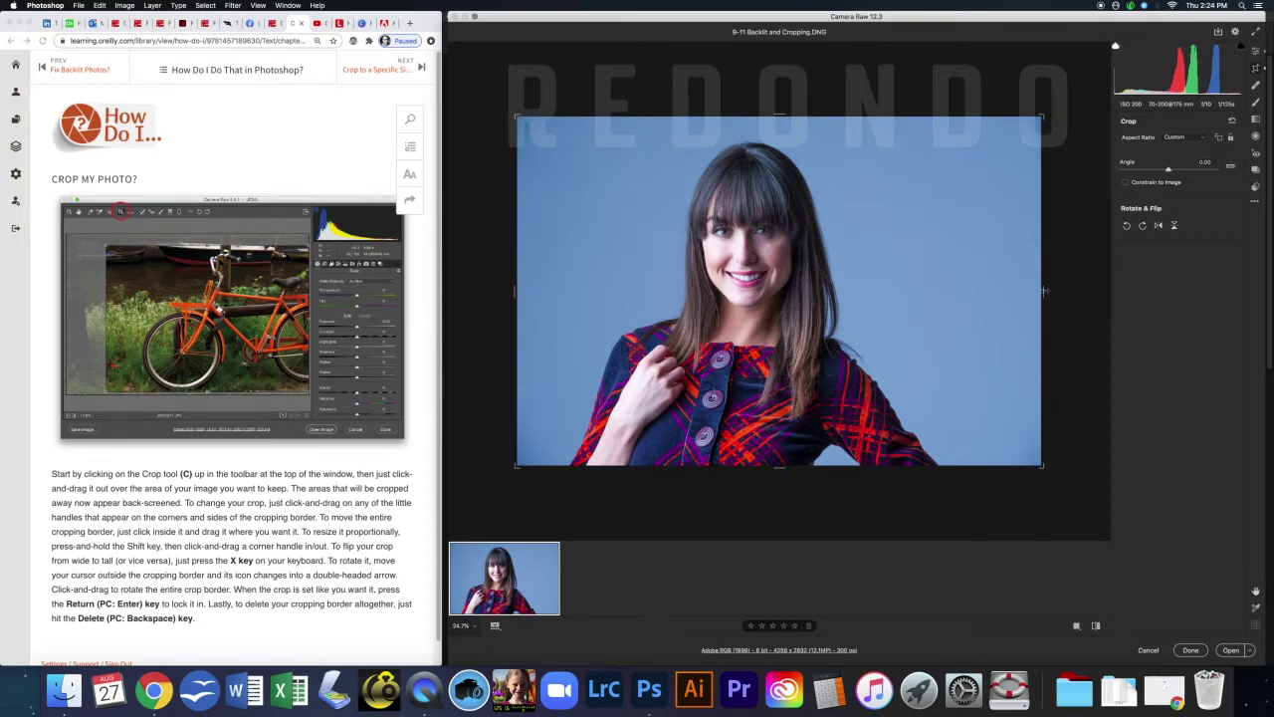
drag(1036, 288, 1002, 296)
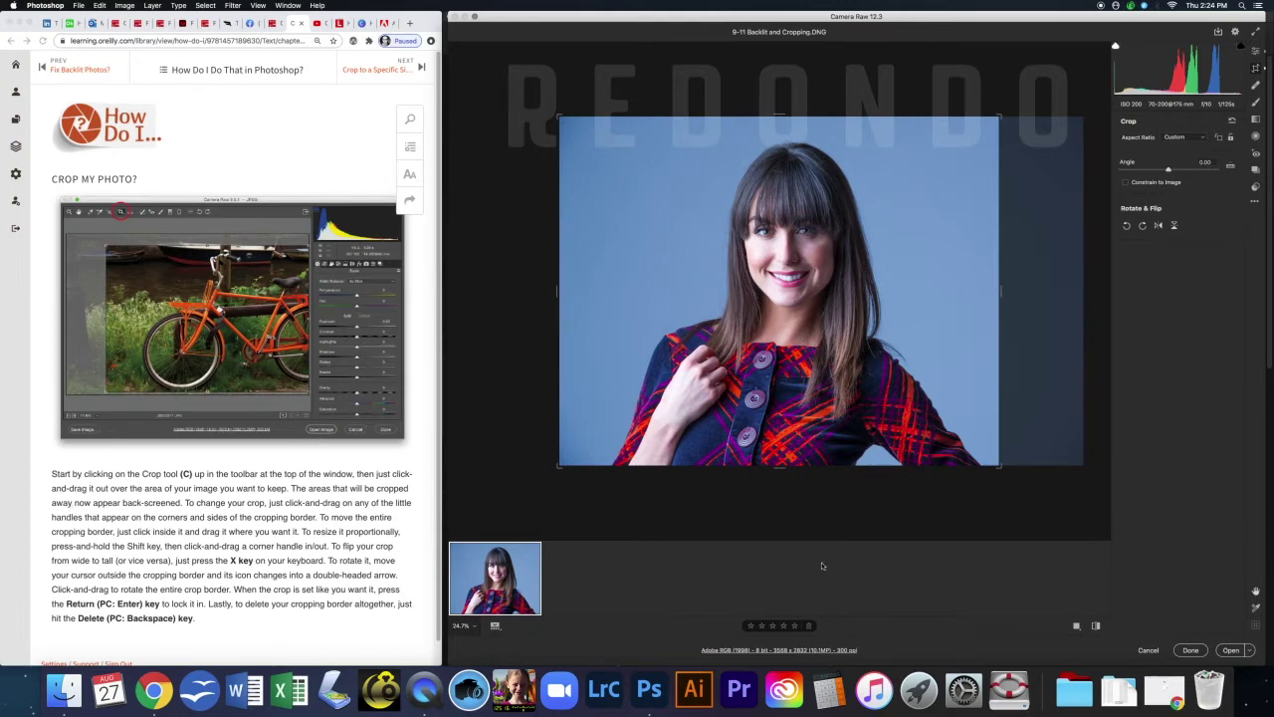
drag(568, 288, 929, 319)
Step: Following the book's Crop to a Specific Size page, apply a vertical 4 x 3 crop to the portrait and finish its edits
click(422, 68)
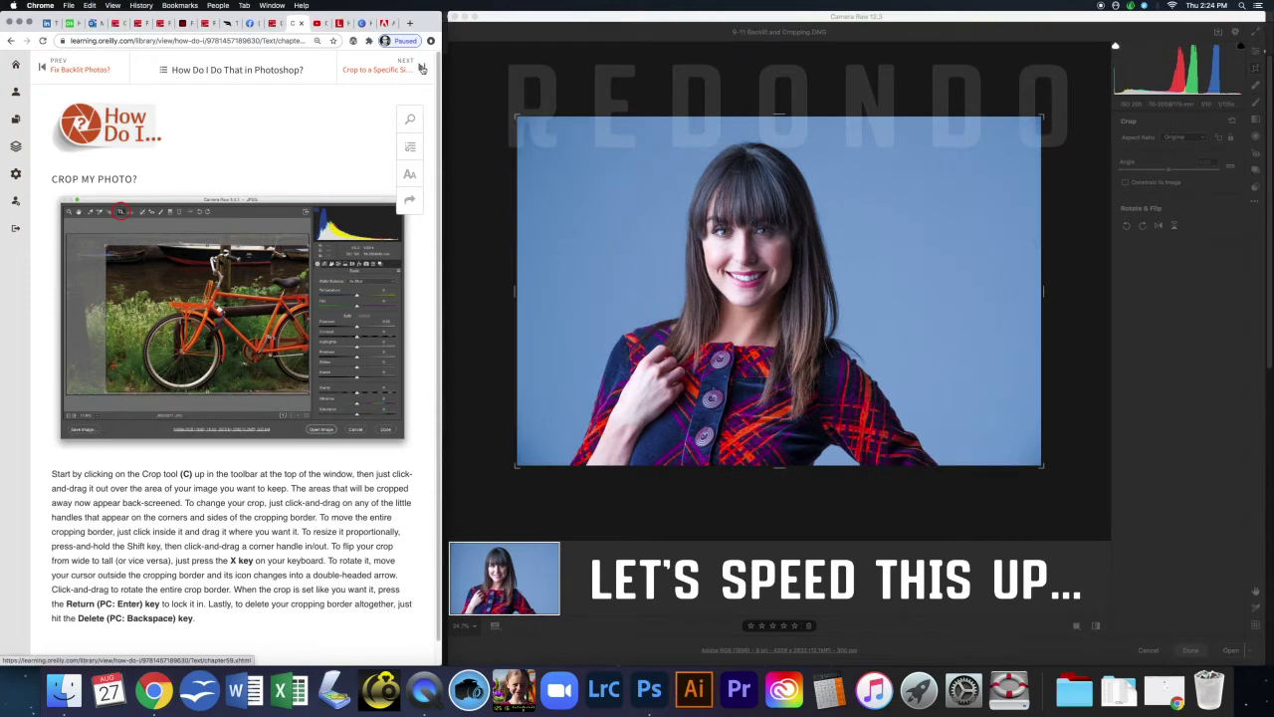
click(906, 297)
key(x)
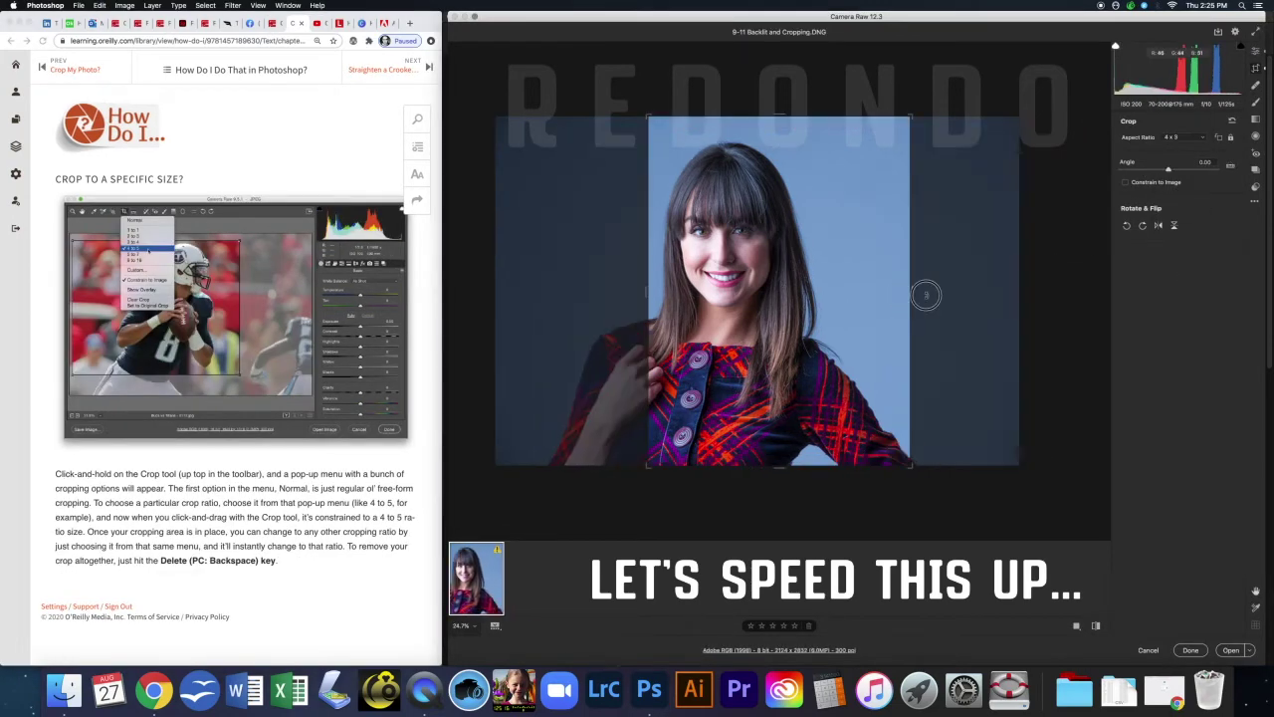
key(Return)
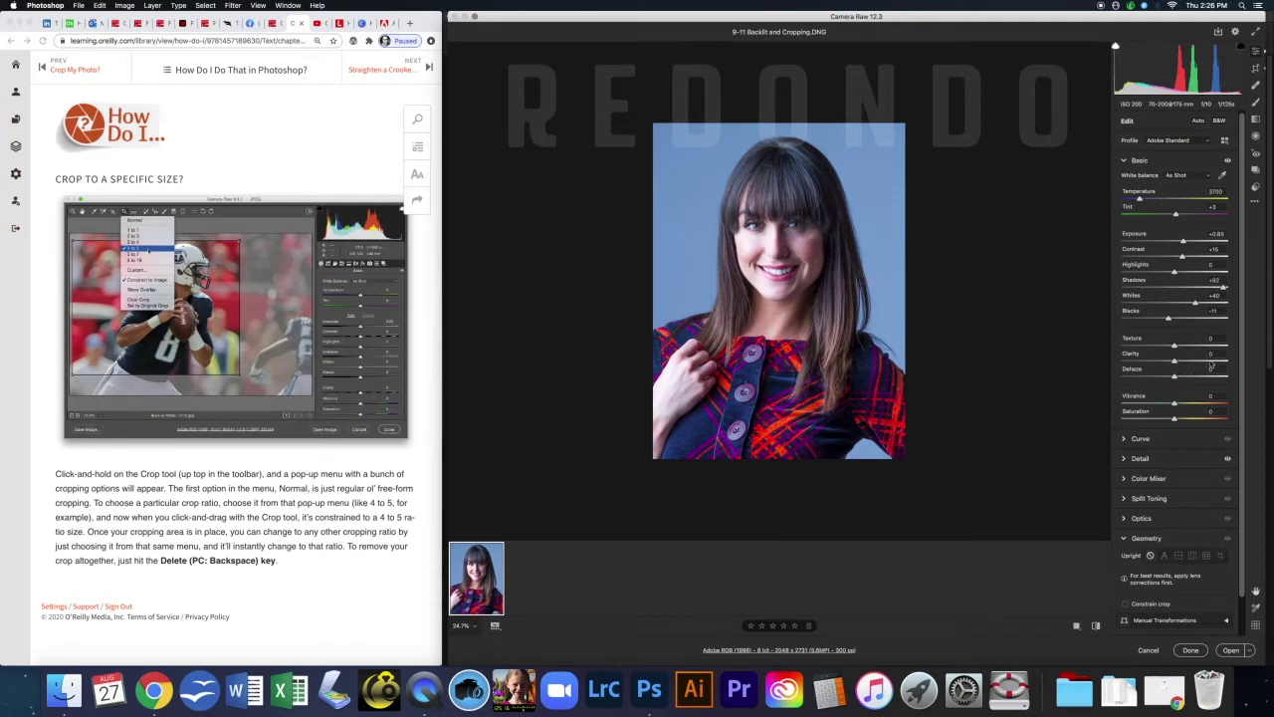
key(shift)
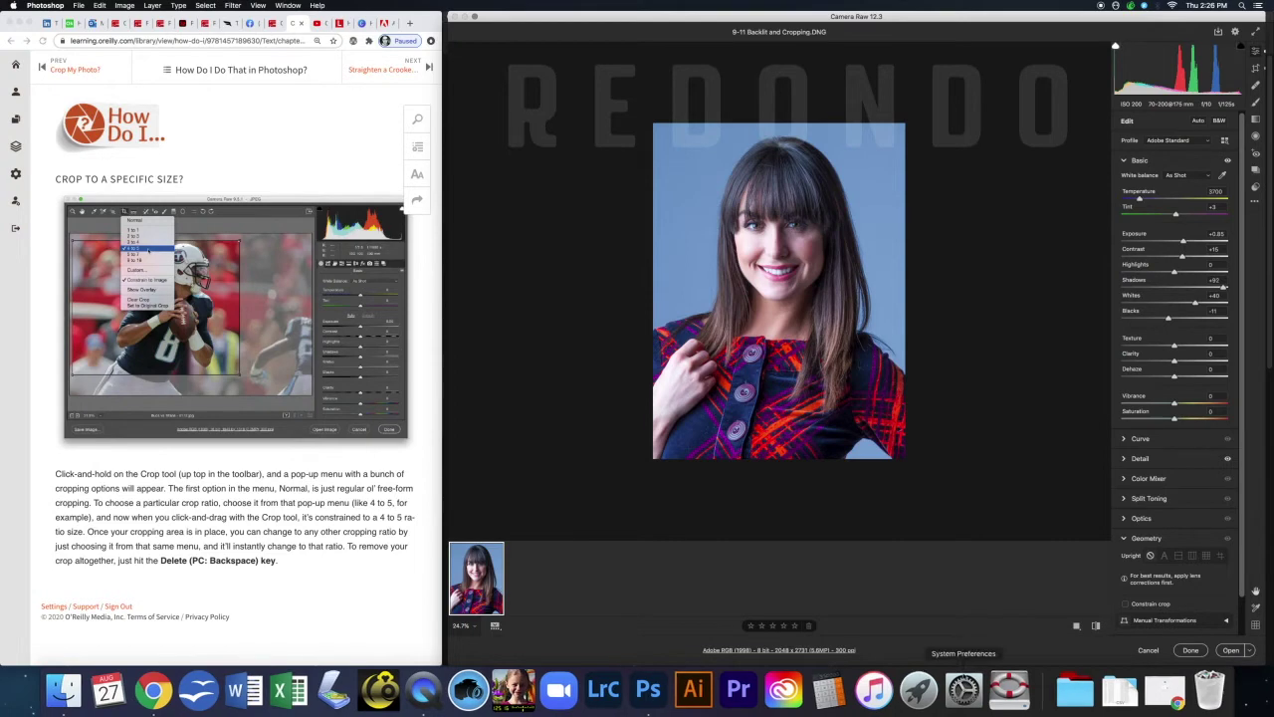
click(1190, 650)
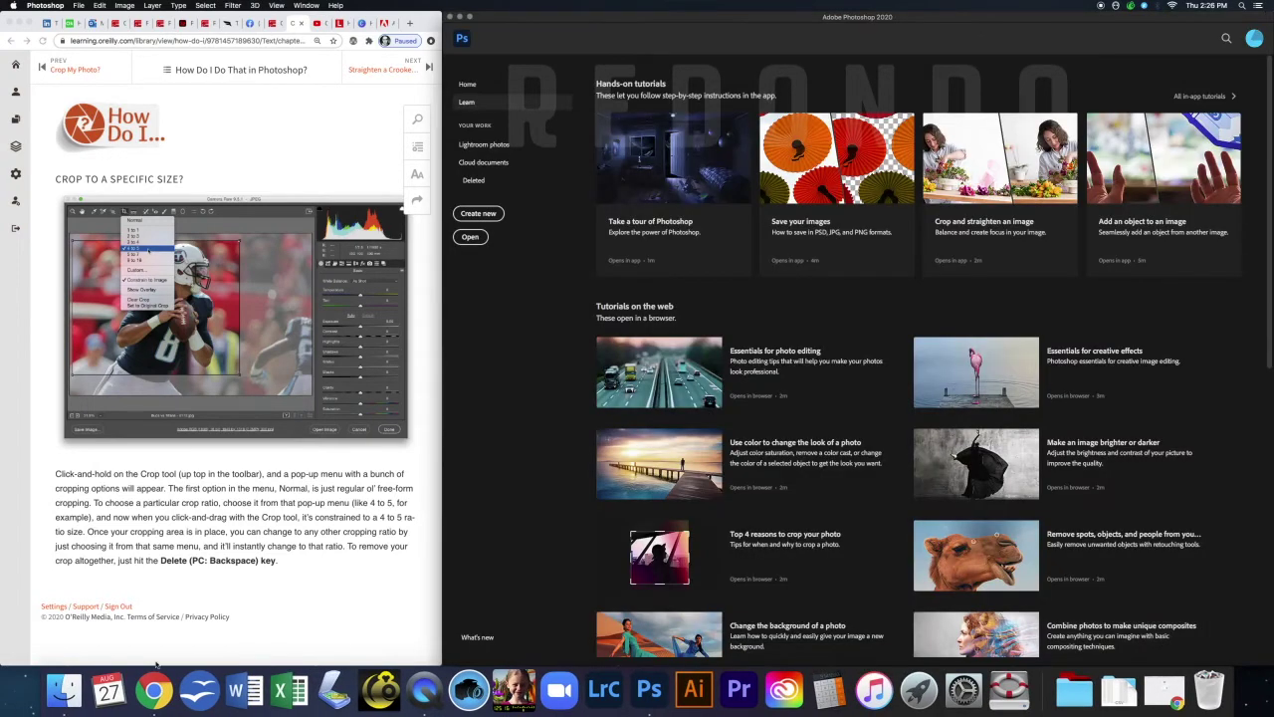
Step: Open 12-14 Fix_Dark_Corners_and_Sharpening.DNG from the Ch 3 Kelby-Rocky Nook folder in Camera Raw
click(64, 689)
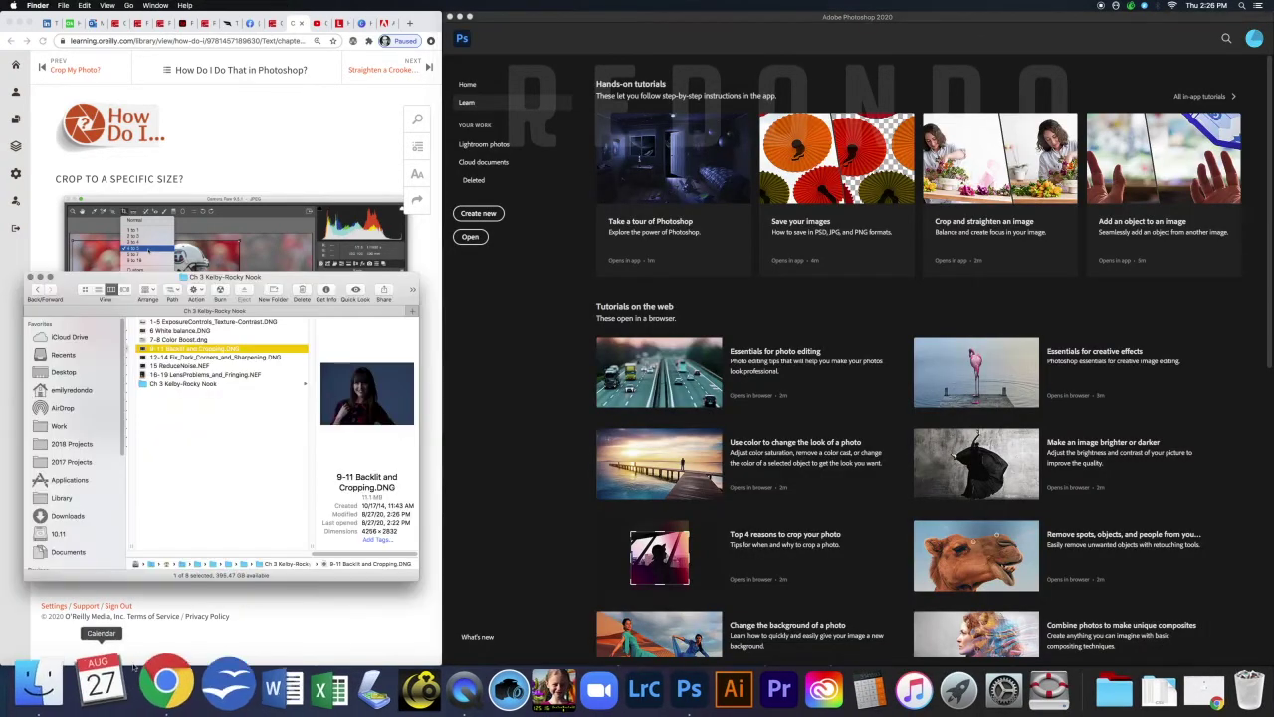
click(194, 356)
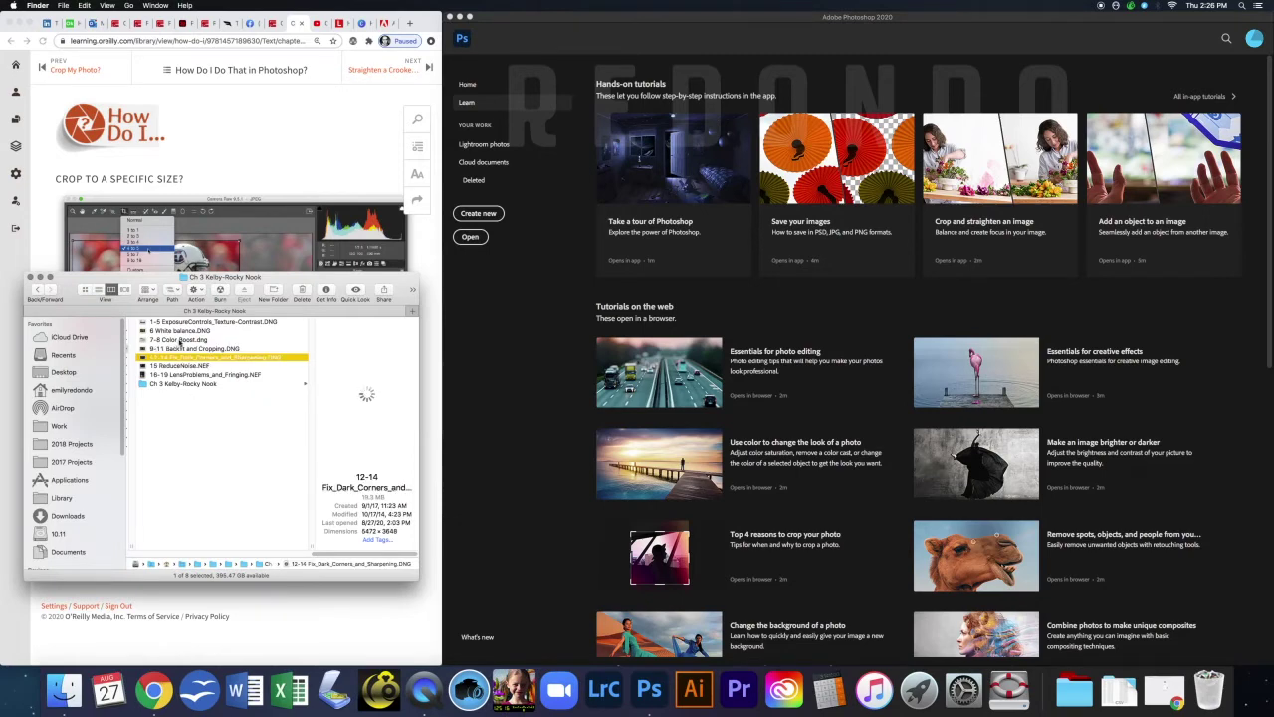
drag(149, 357, 848, 306)
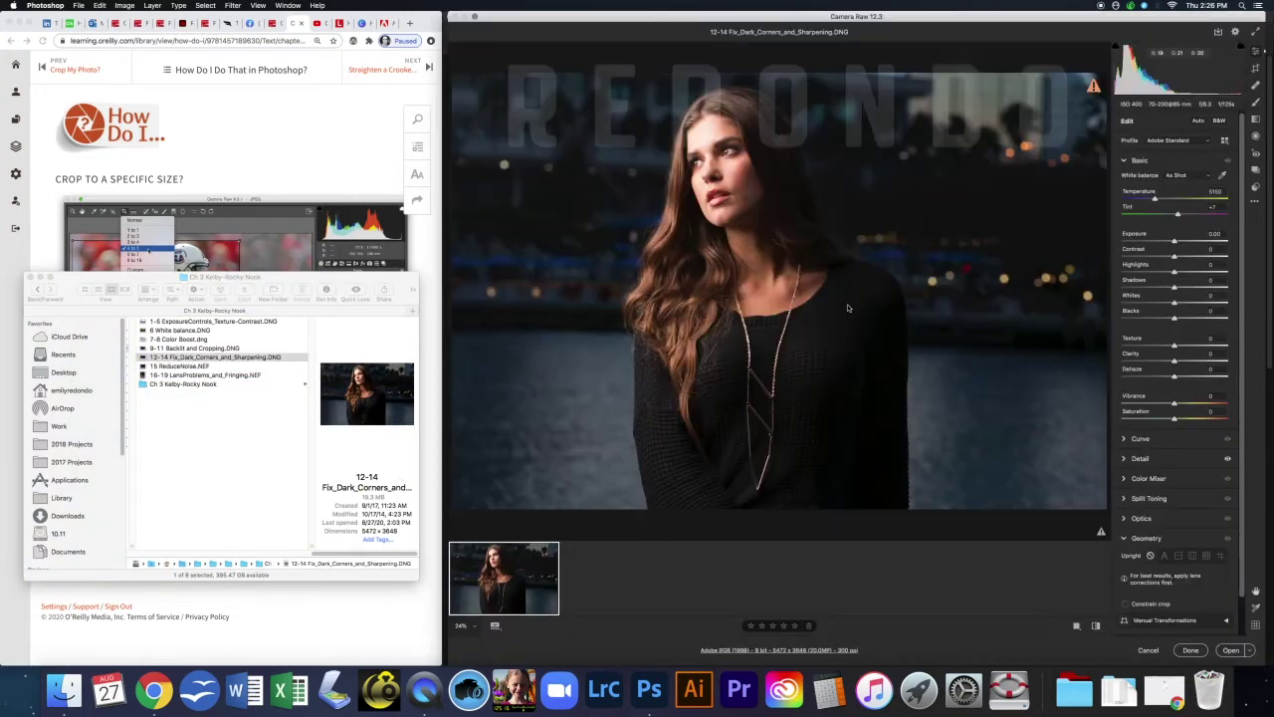
Step: Following the book's Straighten a Crooked Photo page, straighten the photo along the waterline to an angle of about -1.74 and apply the crop
click(154, 690)
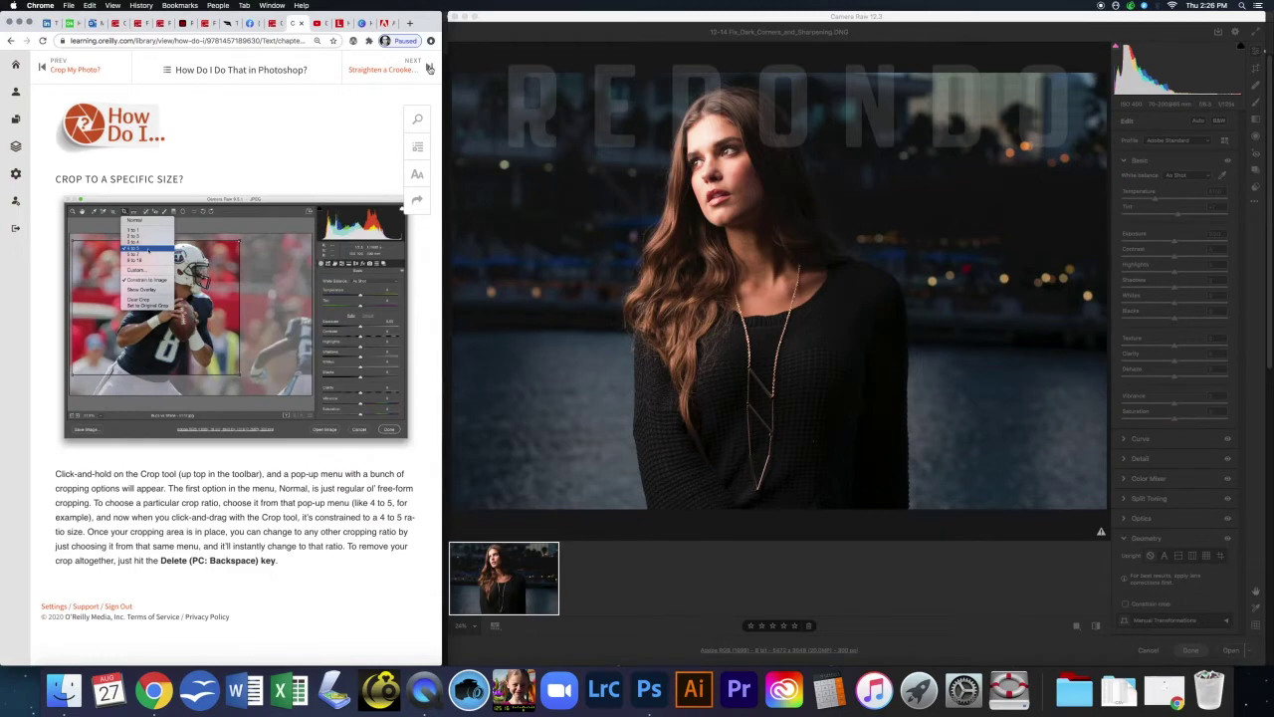
click(422, 68)
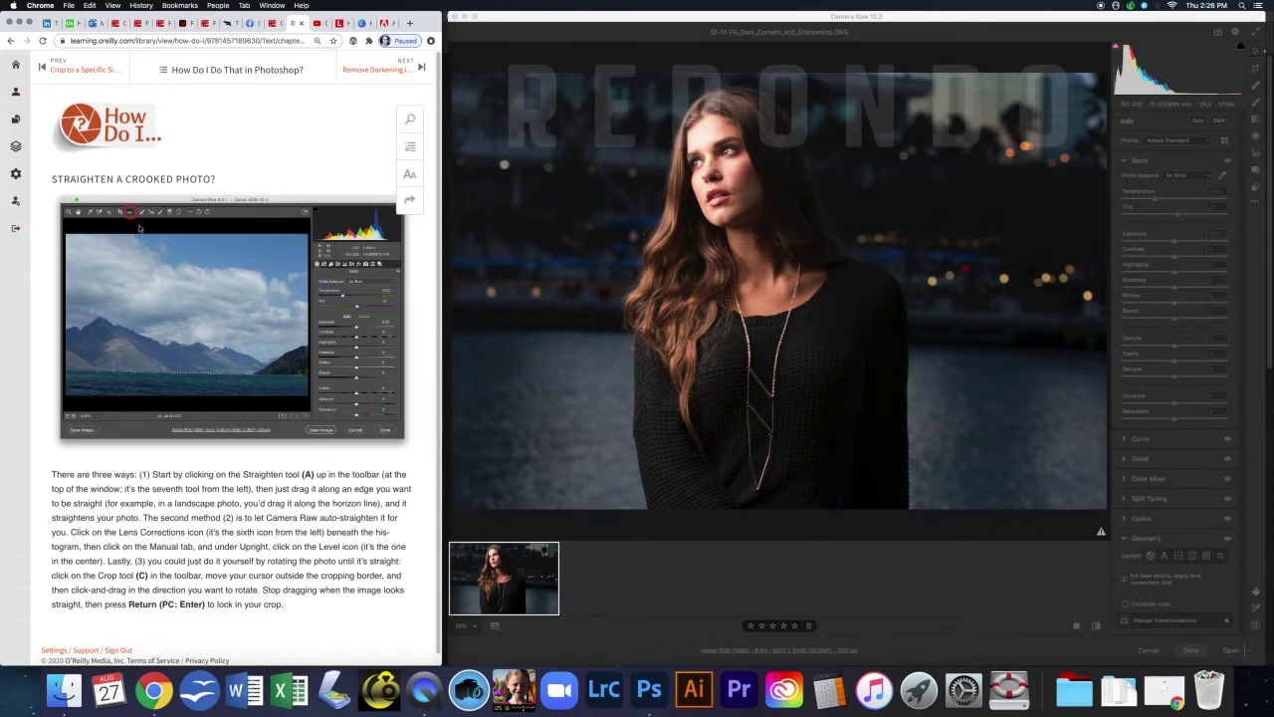
click(1257, 70)
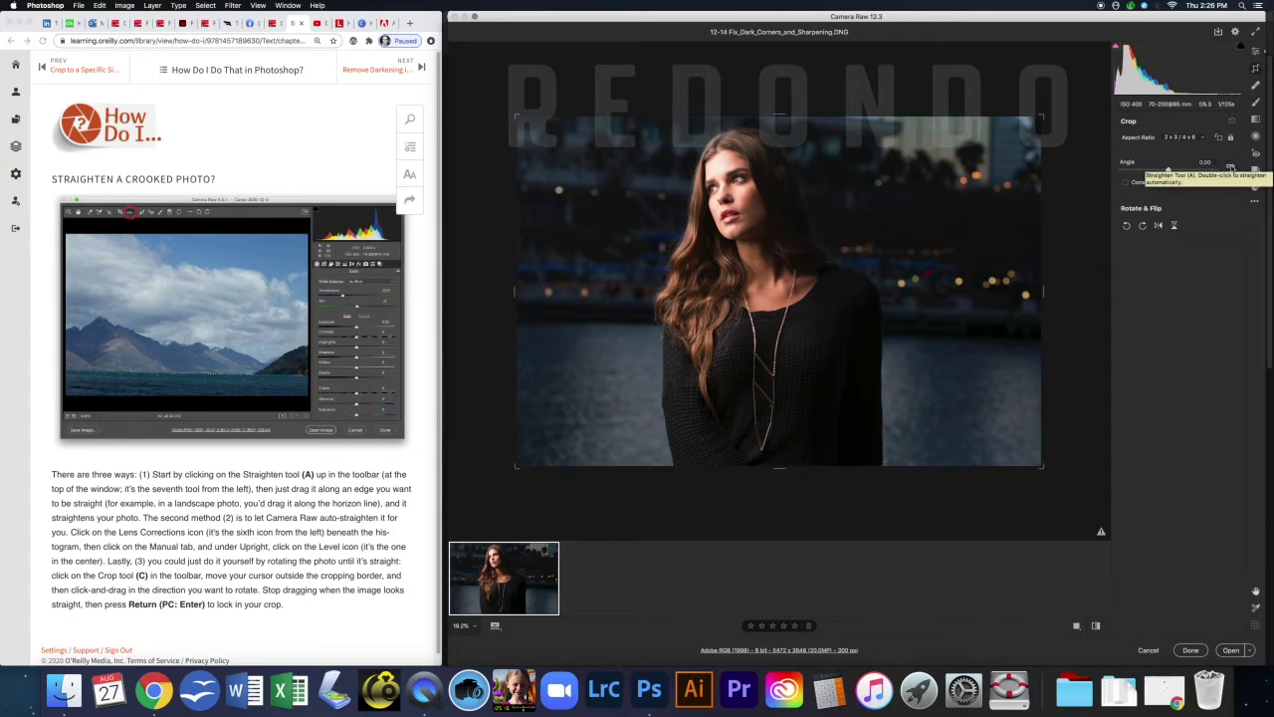
click(1231, 167)
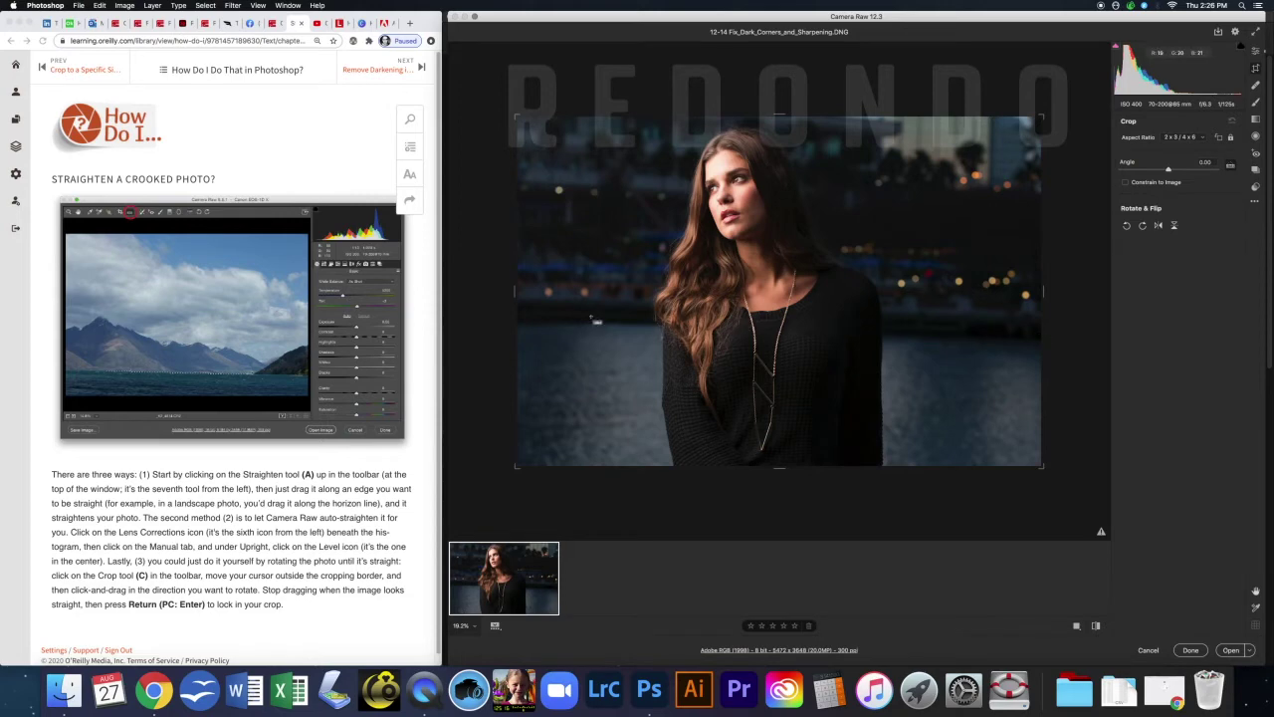
drag(585, 322, 961, 358)
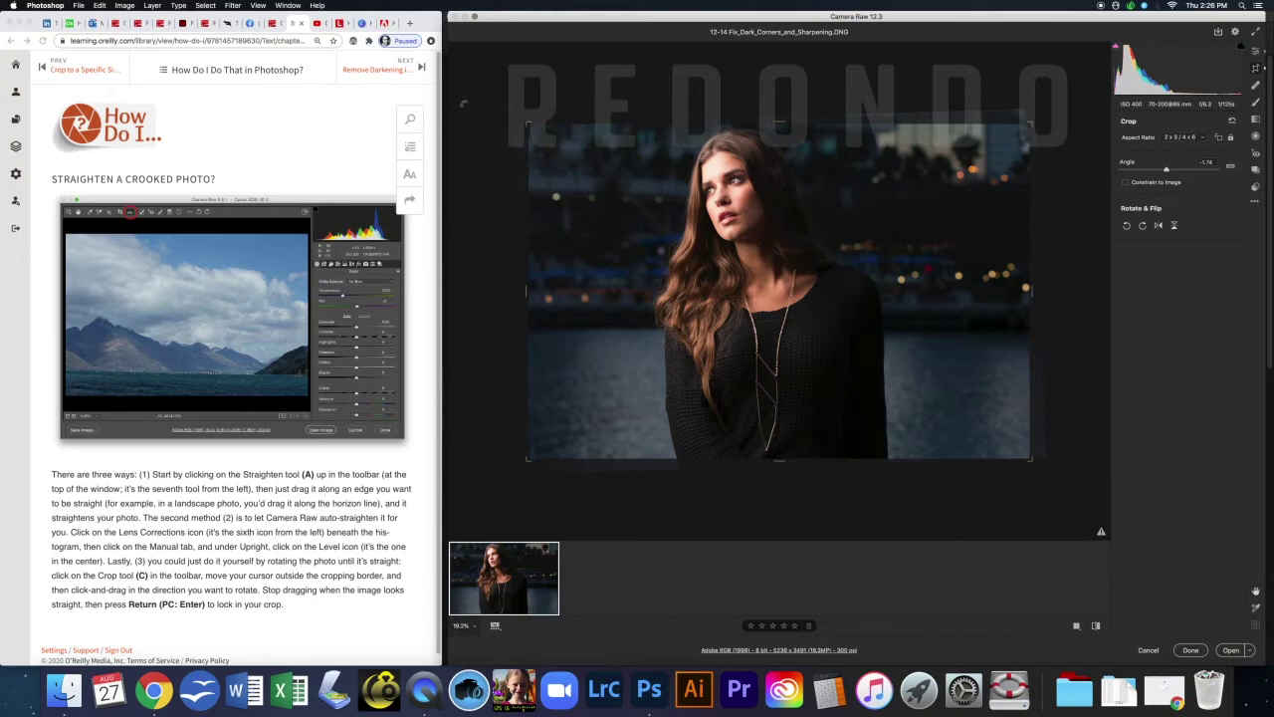
key(Return)
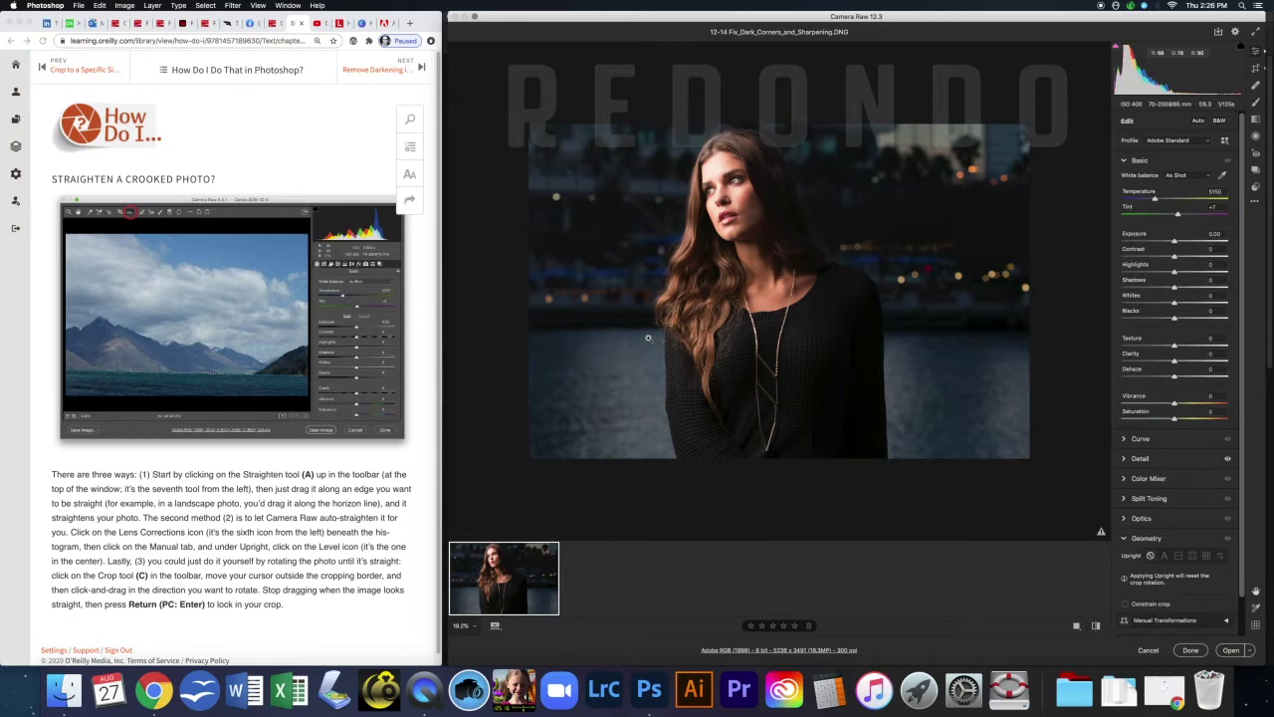
Step: Following the book's page on removing dark corners, try the Optics profile corrections and set the manual lens Vignette to +100
click(408, 80)
drag(438, 307, 438, 441)
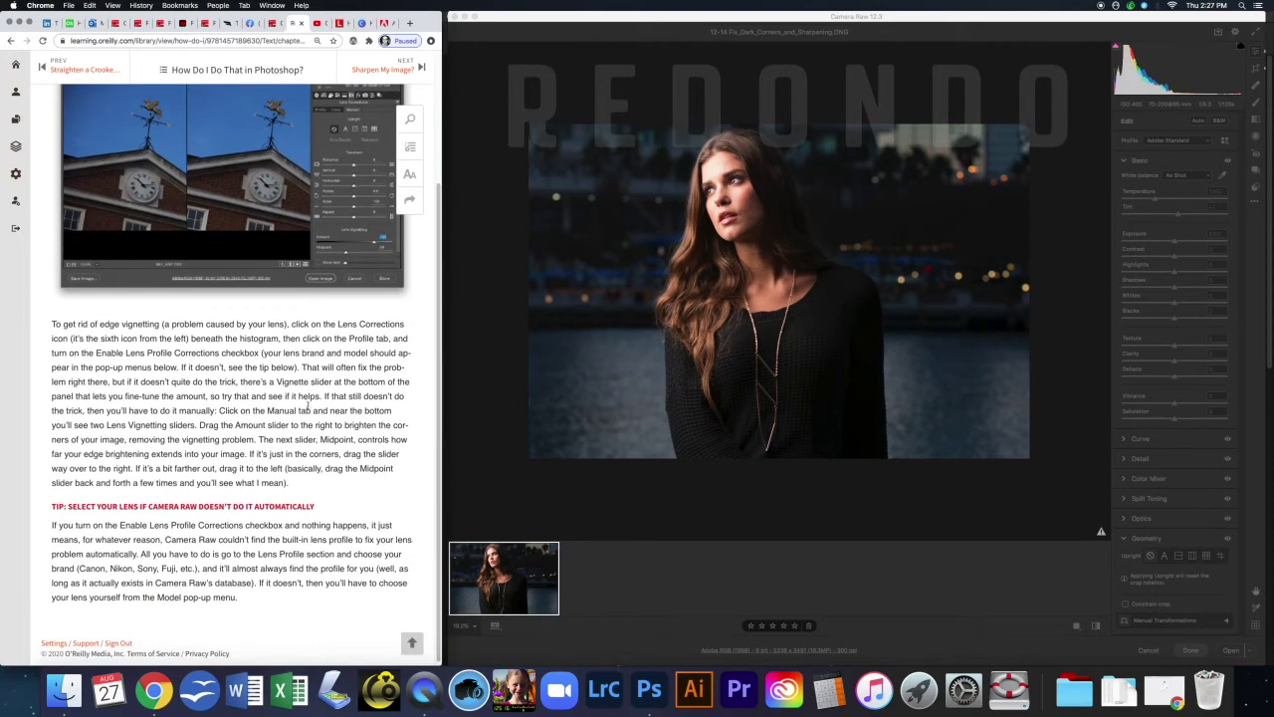
drag(338, 323, 412, 327)
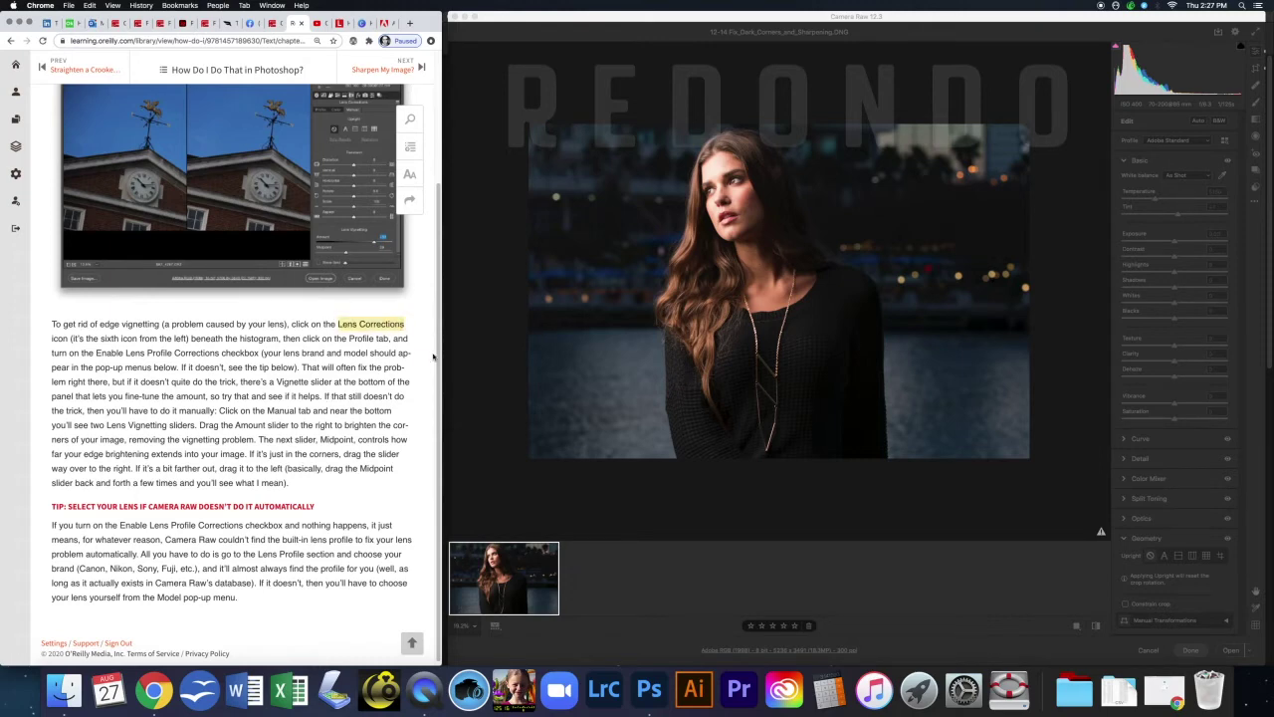
click(1019, 576)
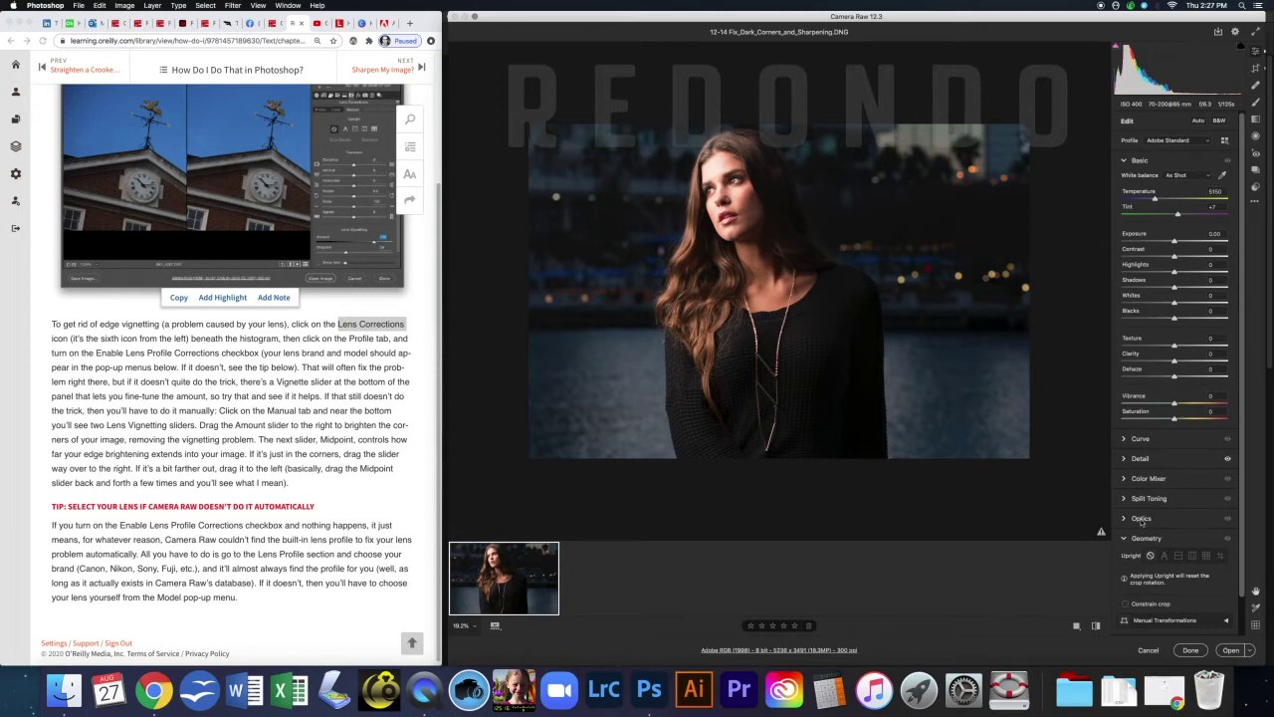
click(1135, 518)
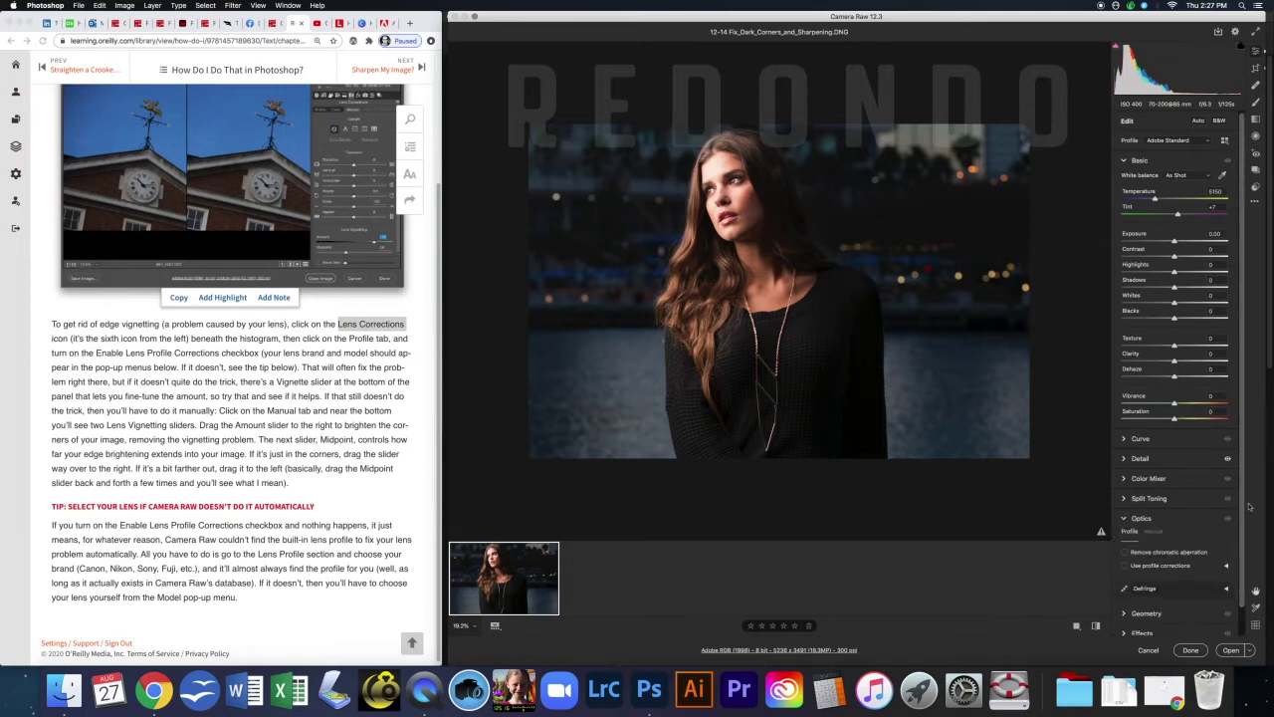
scroll(1224, 508, down, 1)
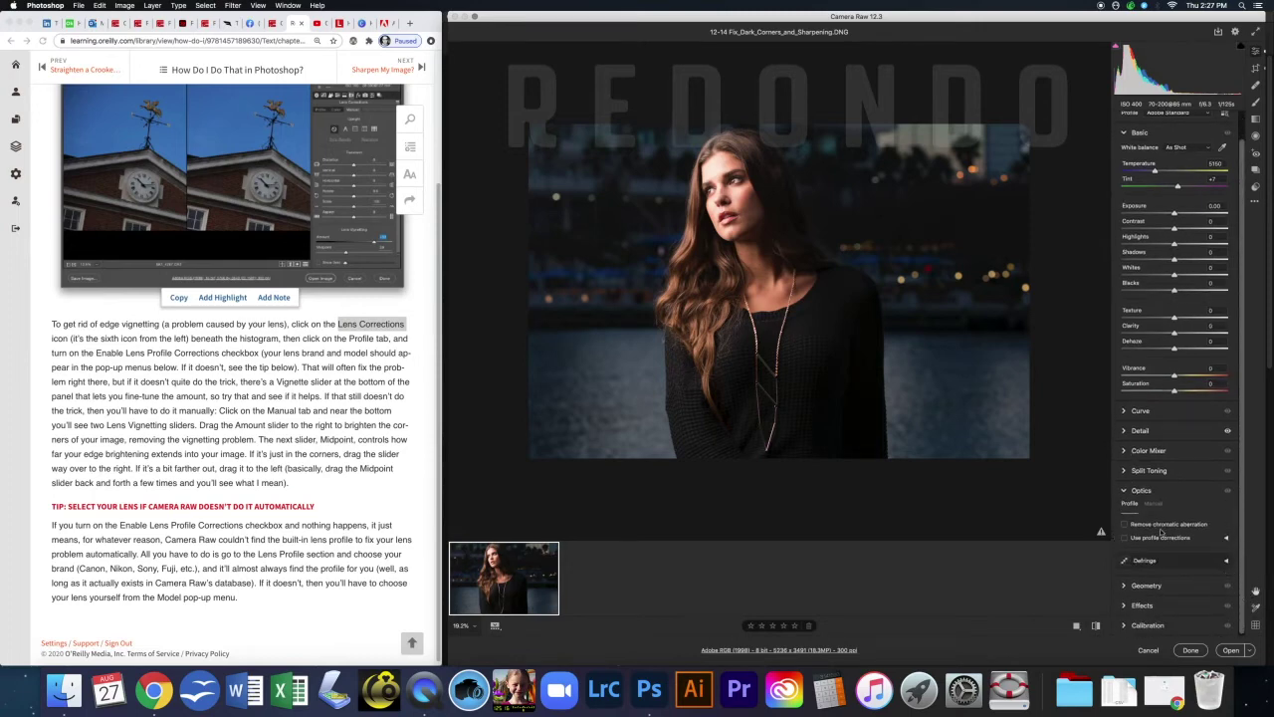
click(1124, 538)
click(1124, 525)
click(1154, 503)
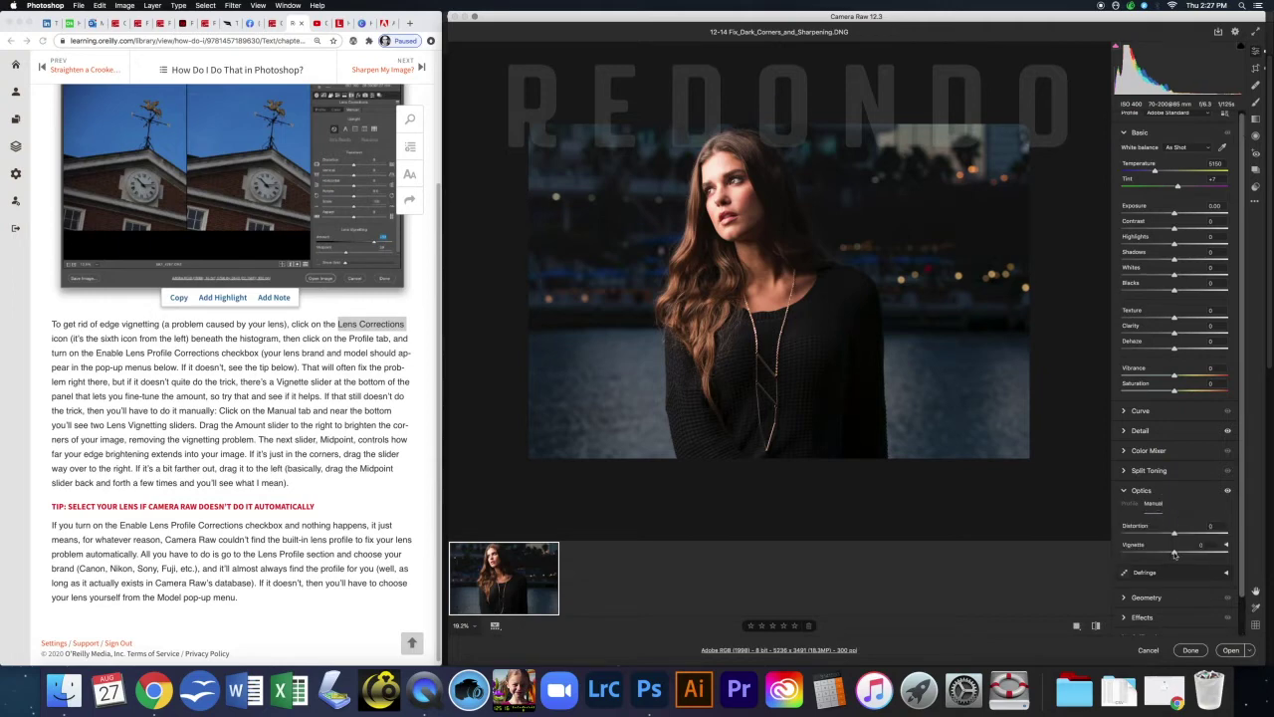
drag(1175, 554, 1256, 546)
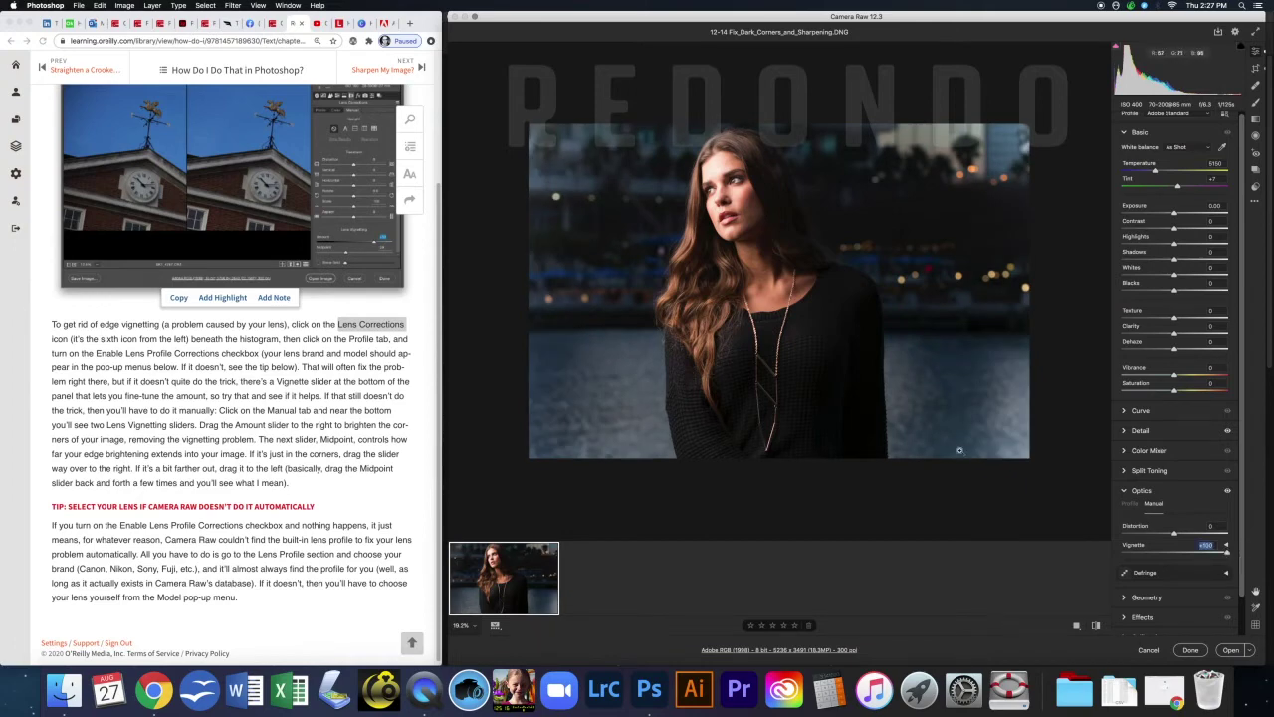
click(1130, 504)
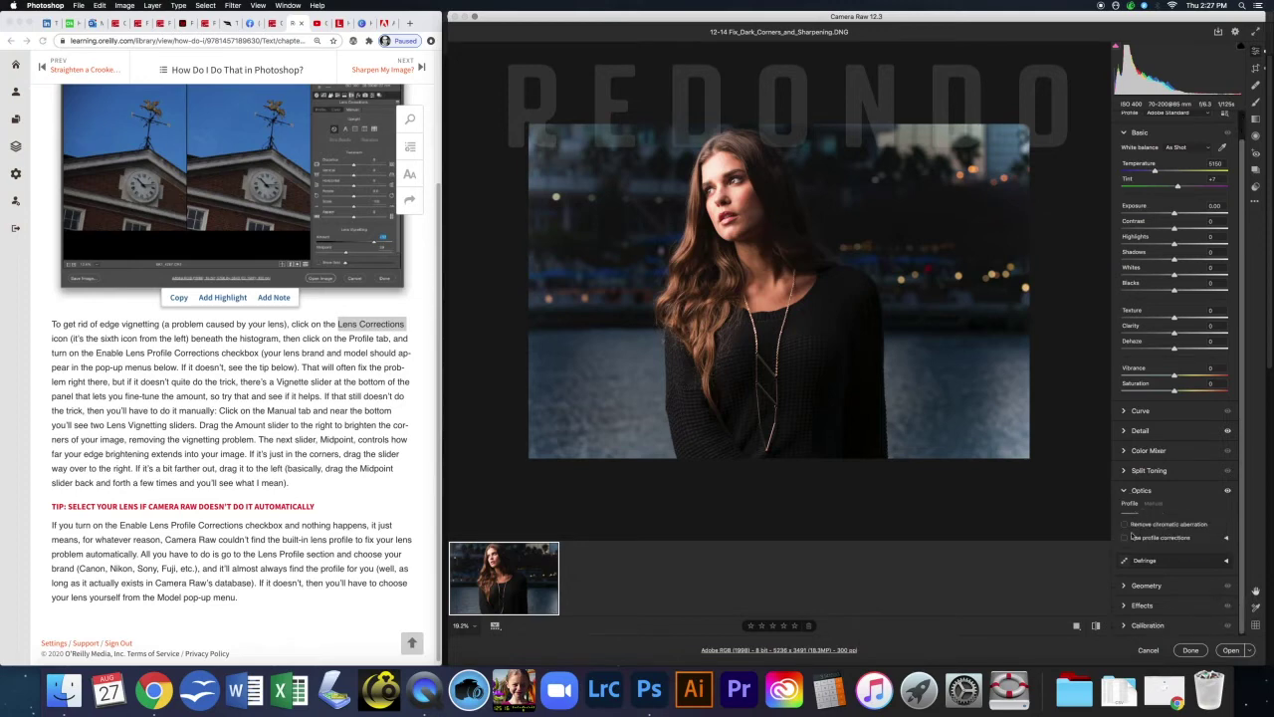
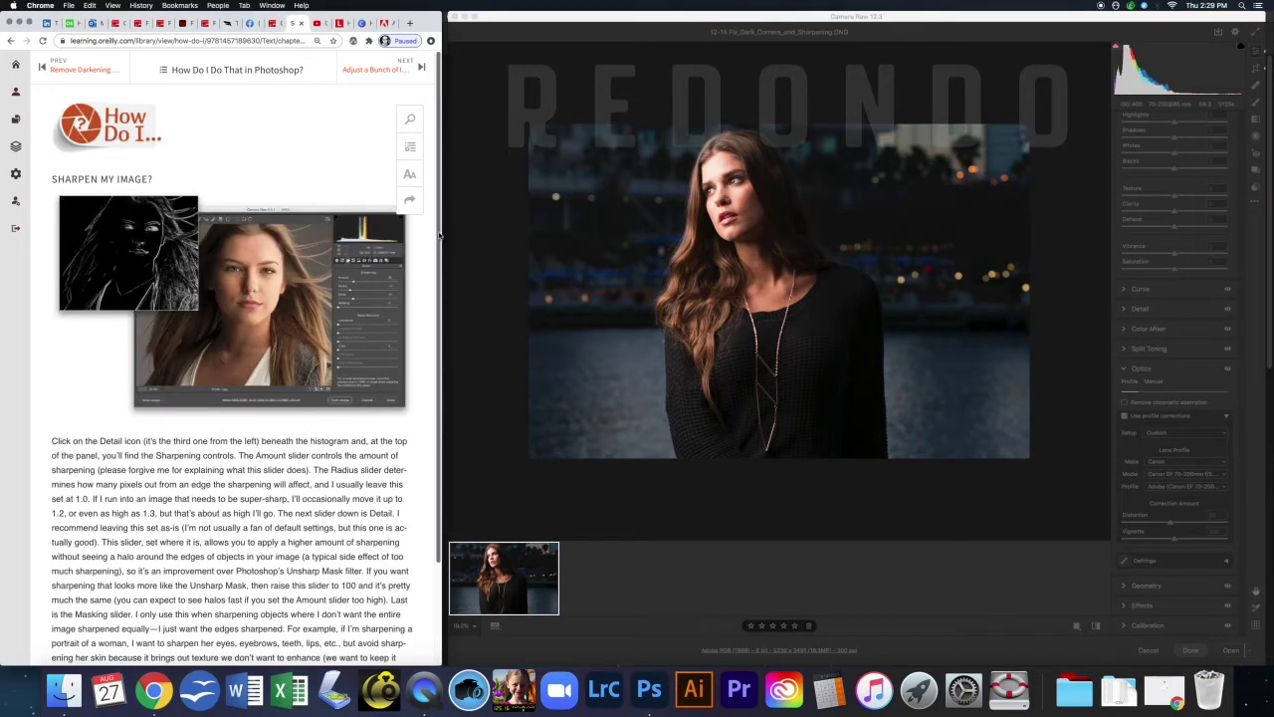
Step: Following the book's Sharpen My Image page, set the photo's Sharpening to 115 and view the woman's face at 100%
scroll(441, 253, down, 3)
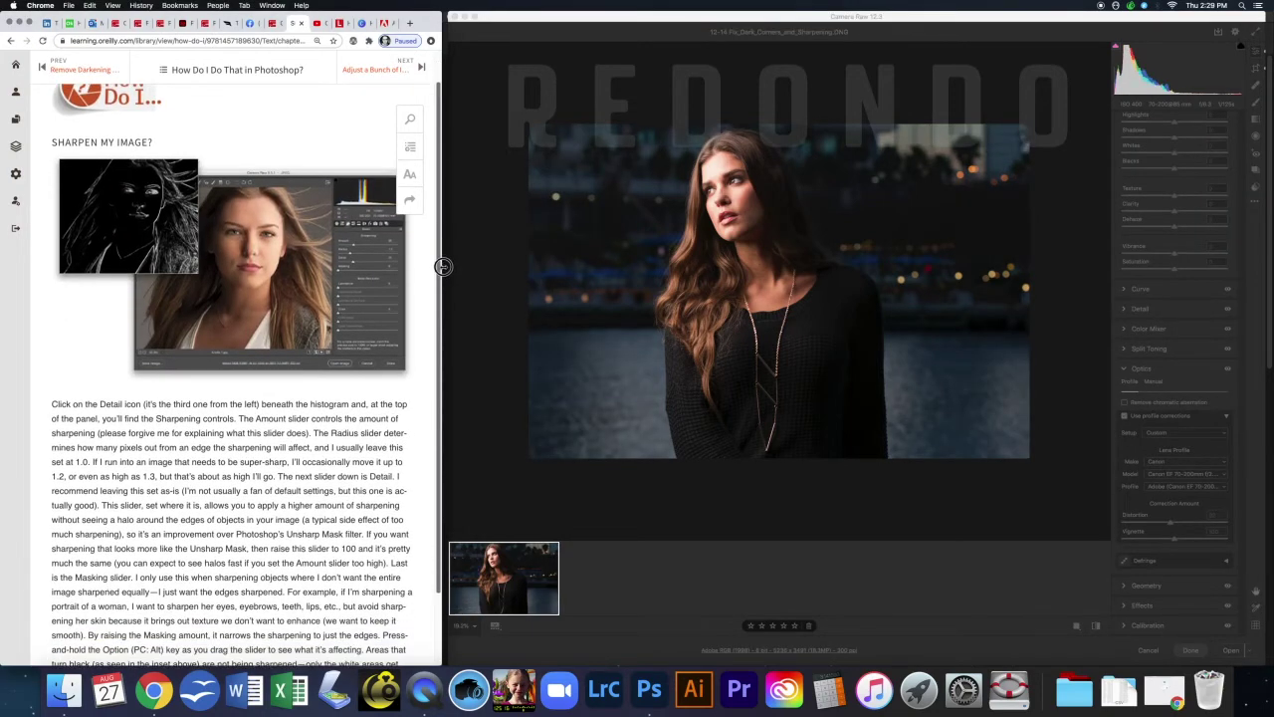
scroll(443, 266, down, 2)
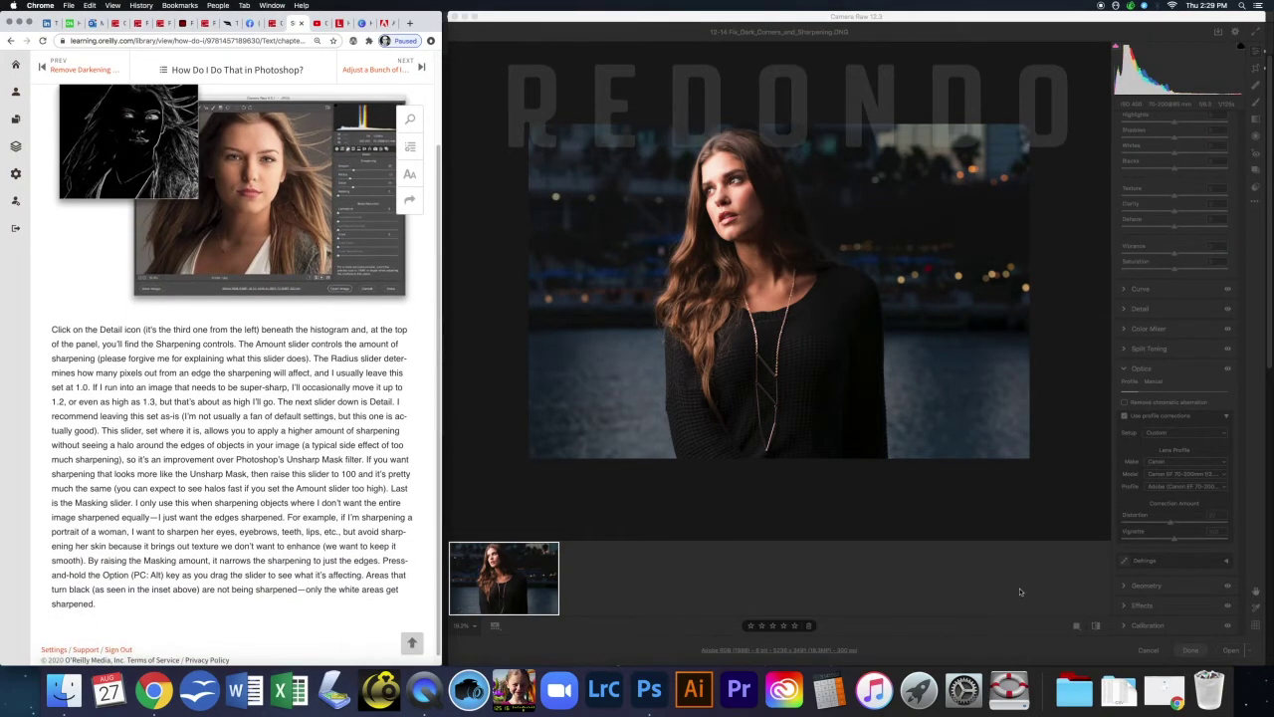
click(1047, 542)
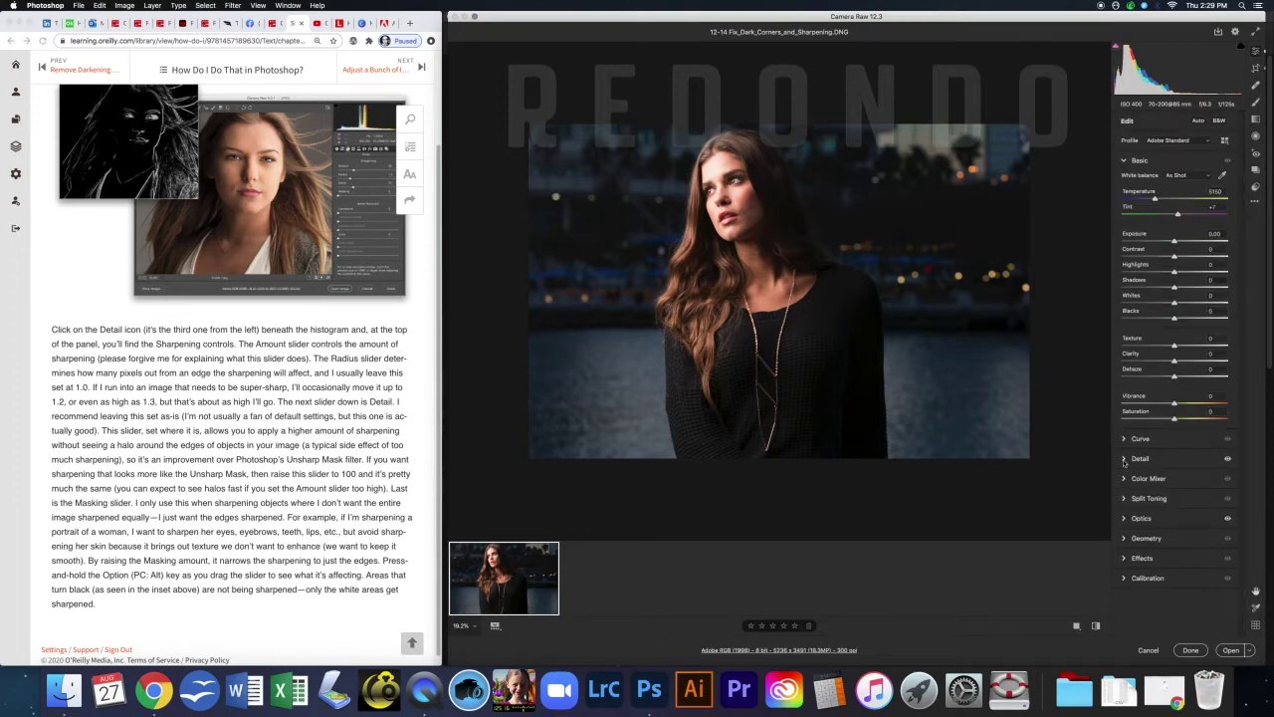
click(1123, 459)
drag(1139, 483, 1153, 481)
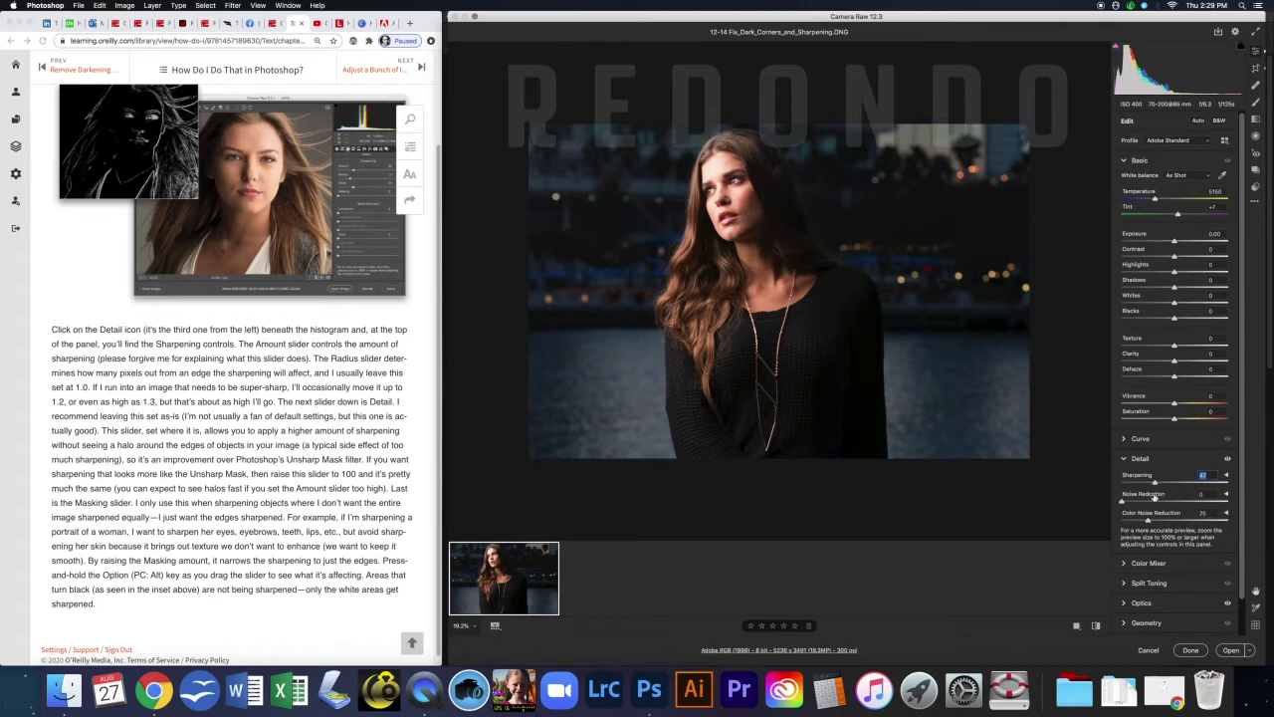
scroll(1152, 495, down, 2)
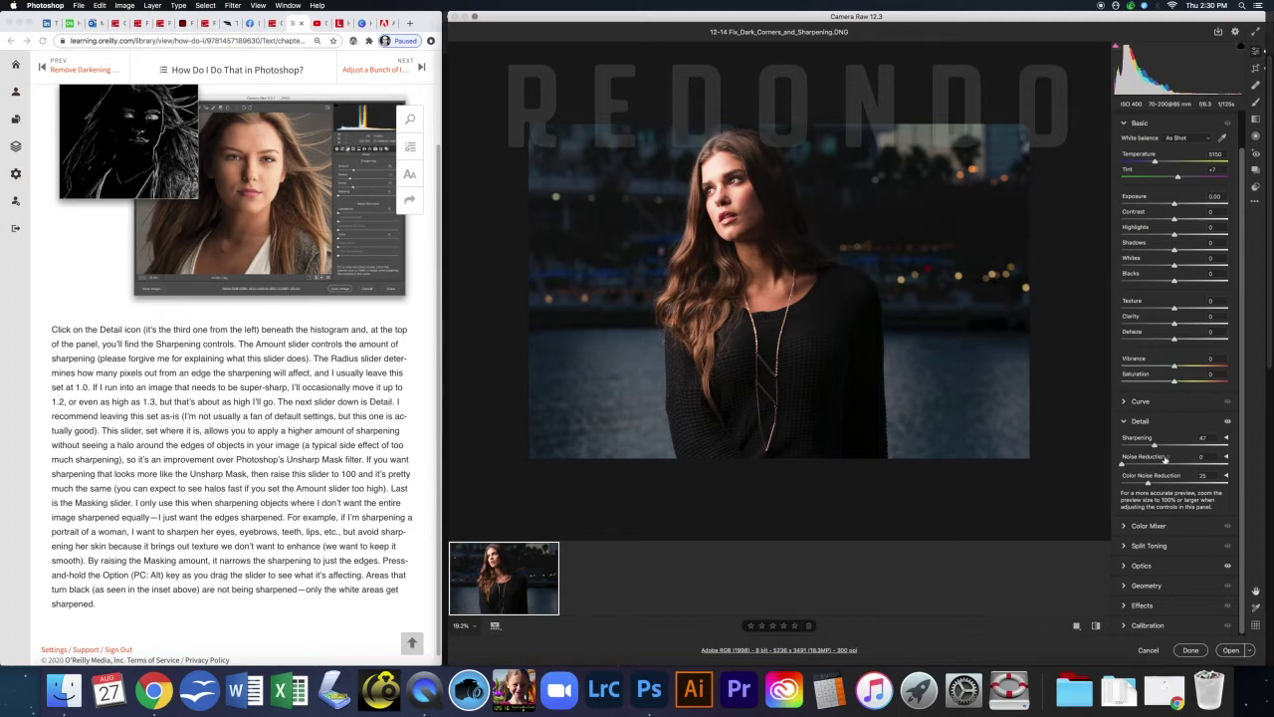
drag(1155, 447, 1203, 447)
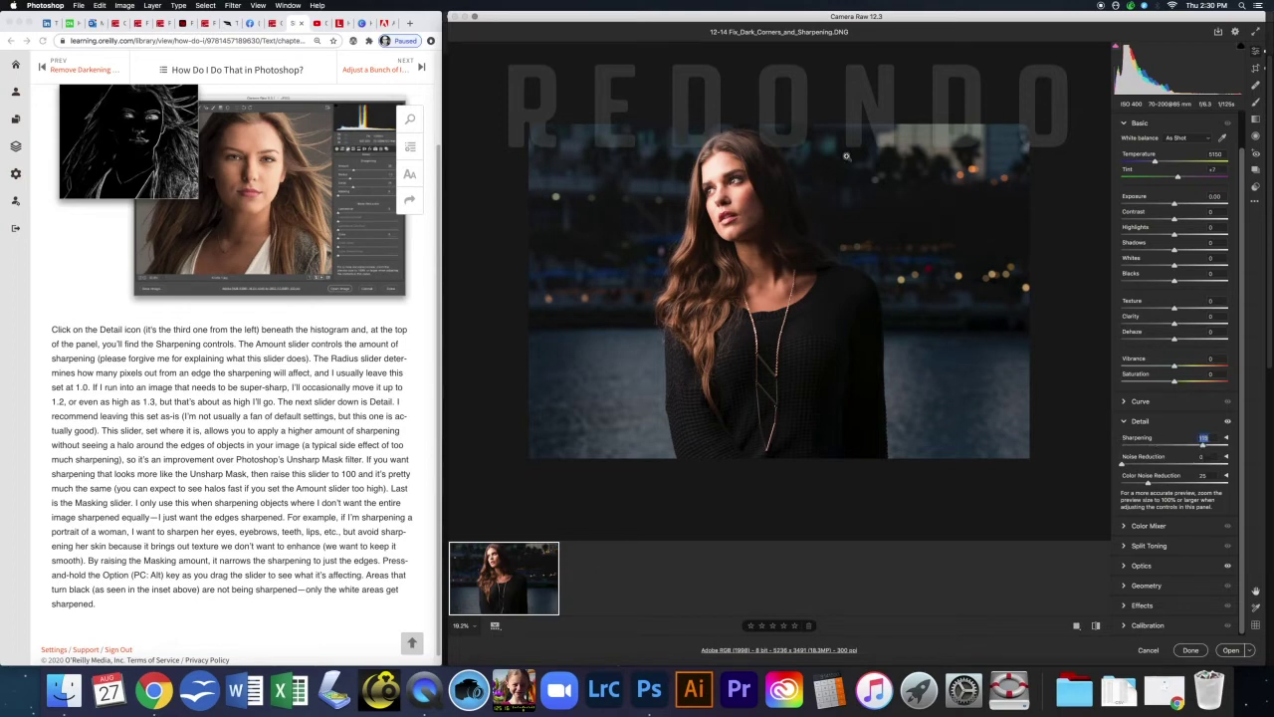
click(732, 187)
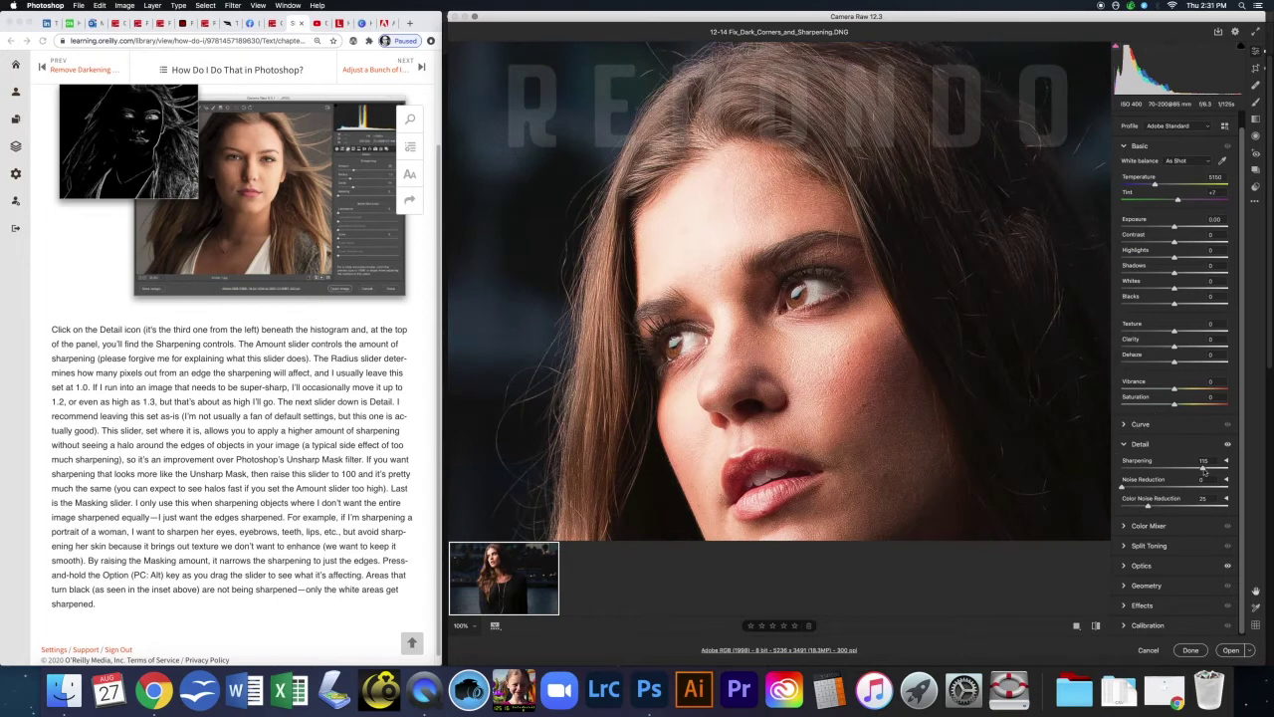
Step: Set the portrait's Sharpening to 0 and fit the whole photo in the view
mouse_move(1202, 465)
mouse_down()
mouse_move(1095, 473)
mouse_move(1204, 468)
mouse_up()
drag(1204, 466, 1119, 466)
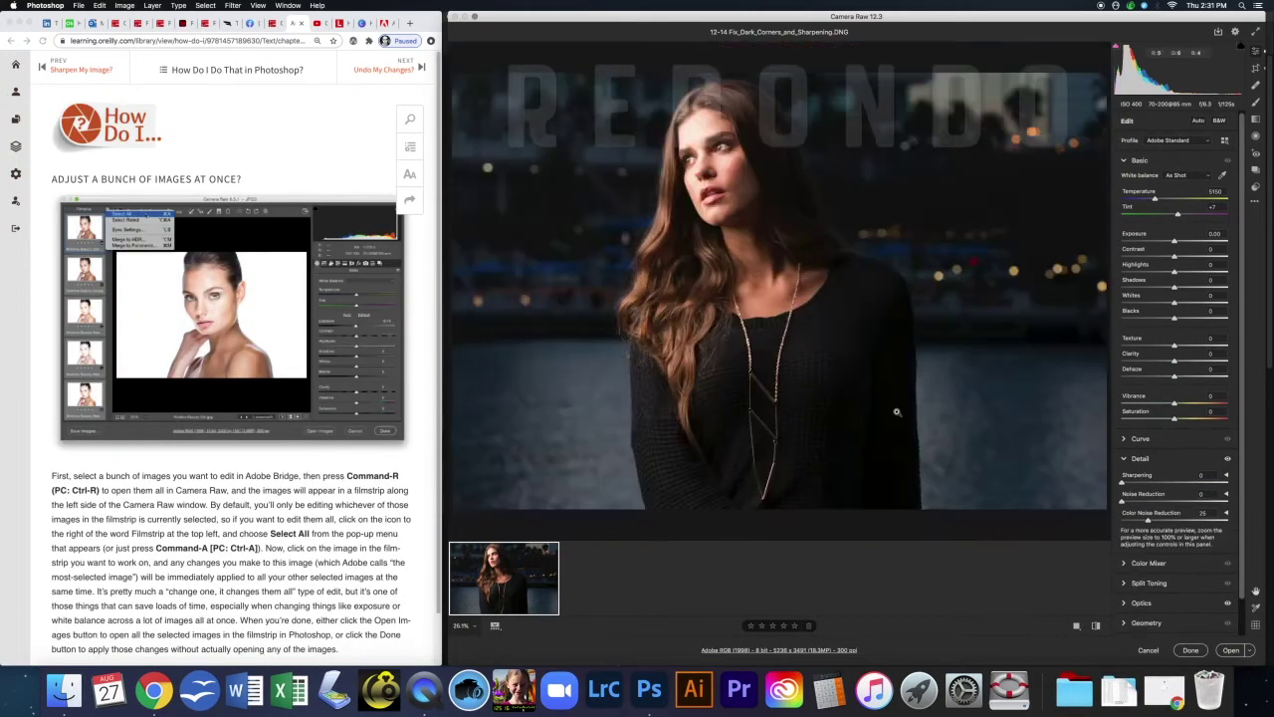
key(super+0)
key(shift)
Step: Page through the book past Undo My Changes and Create One-Click Presets to the Reduce Noise in My Image page
click(420, 67)
click(422, 68)
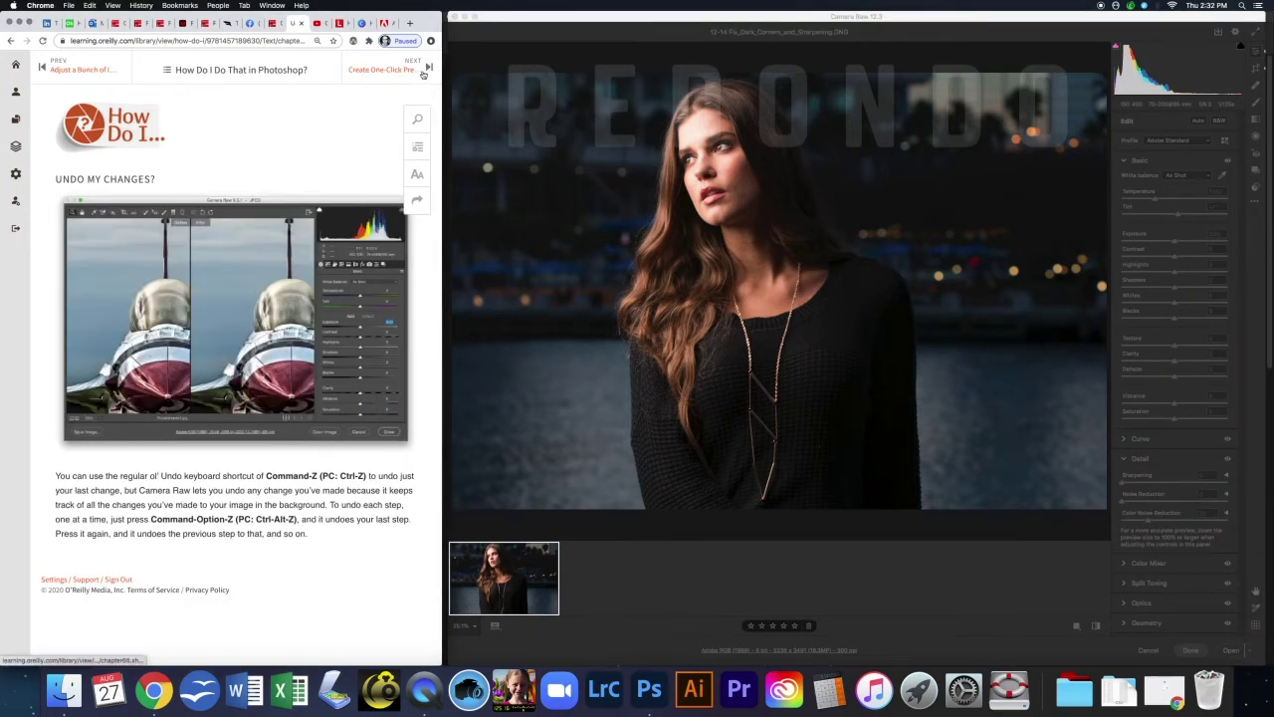
click(429, 68)
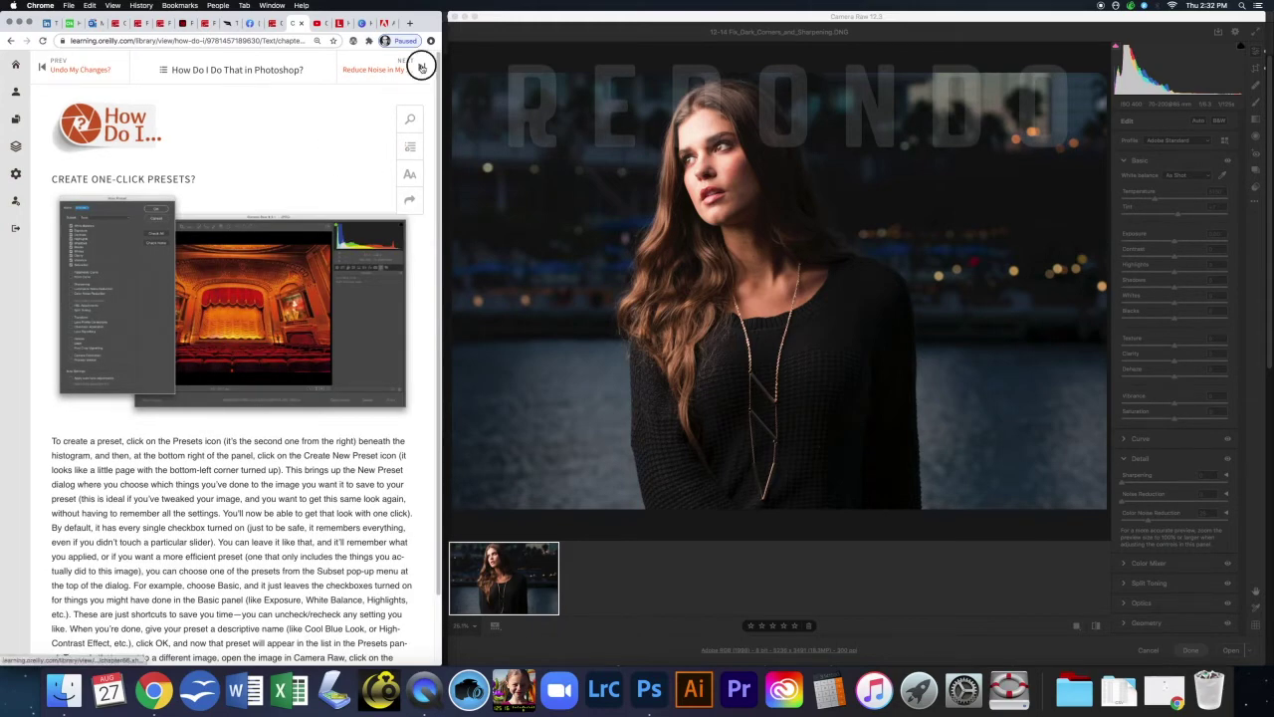
click(421, 68)
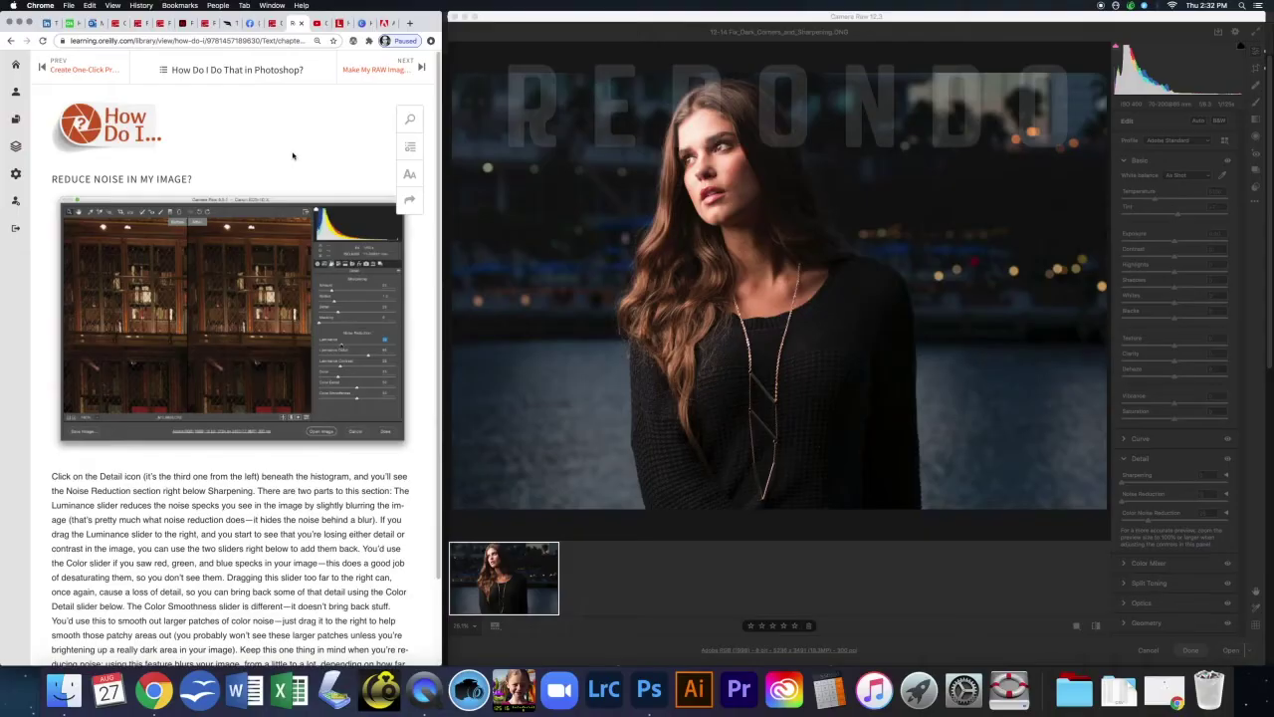
Step: Finish the portrait's edits and open 15 ReduceNoise.NEF from the Ch 3 Kelby-Rocky Nook folder in Camera Raw
click(1011, 581)
click(1192, 650)
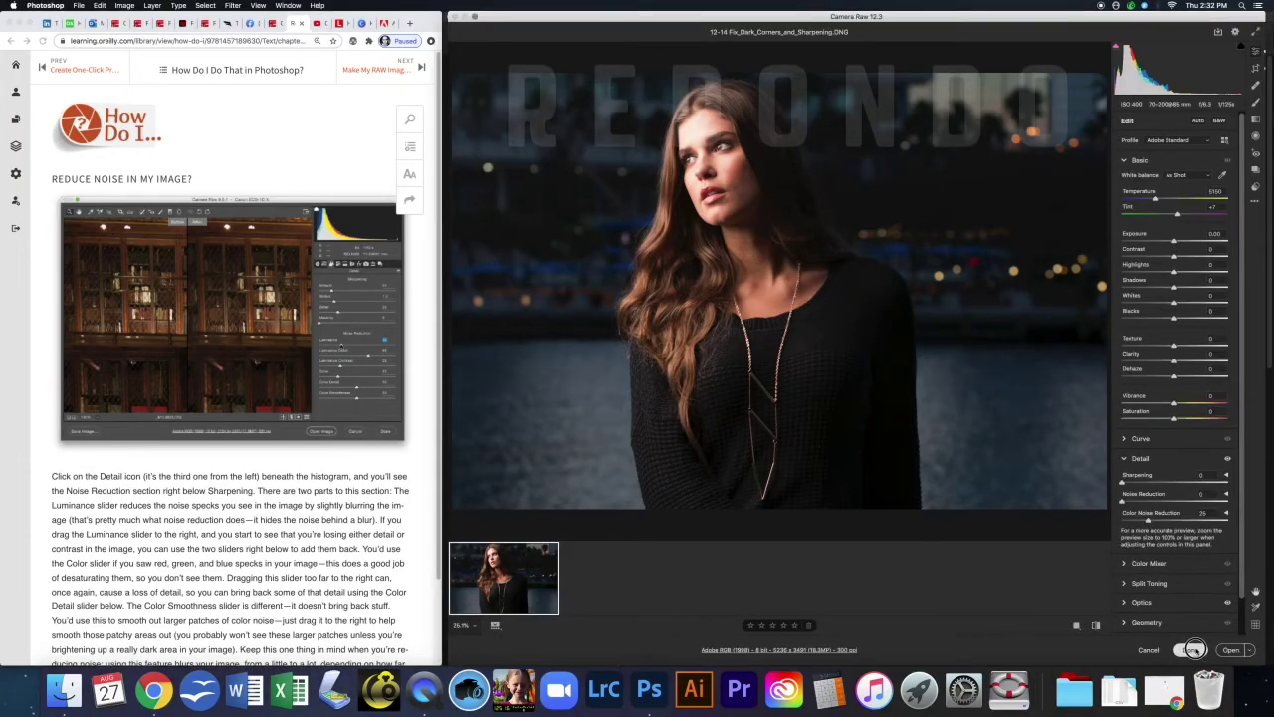
click(63, 686)
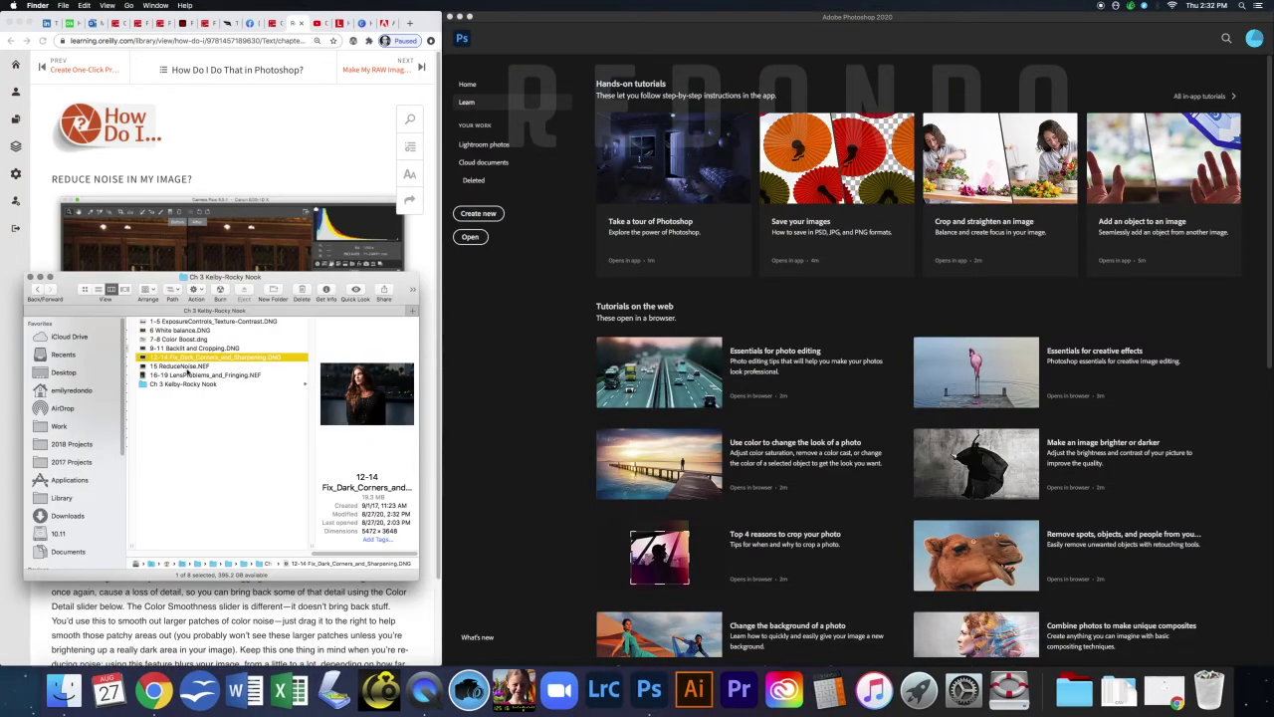
click(189, 369)
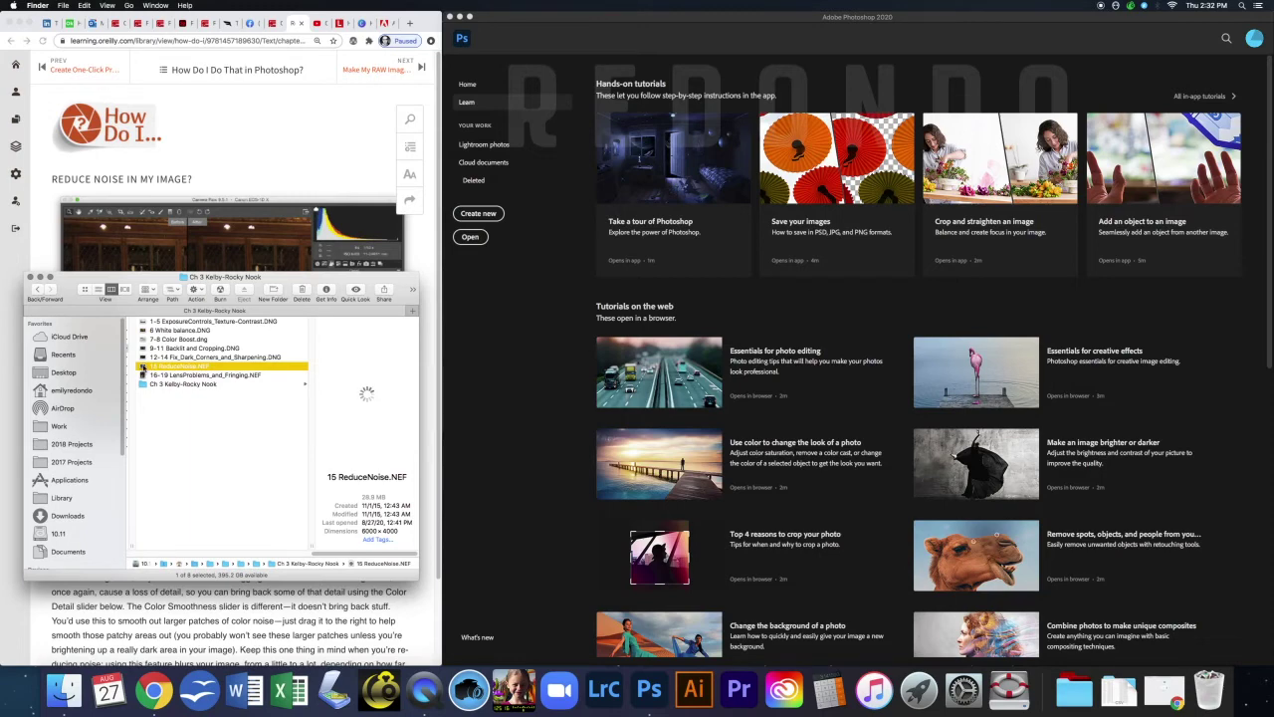
click(142, 367)
click(825, 295)
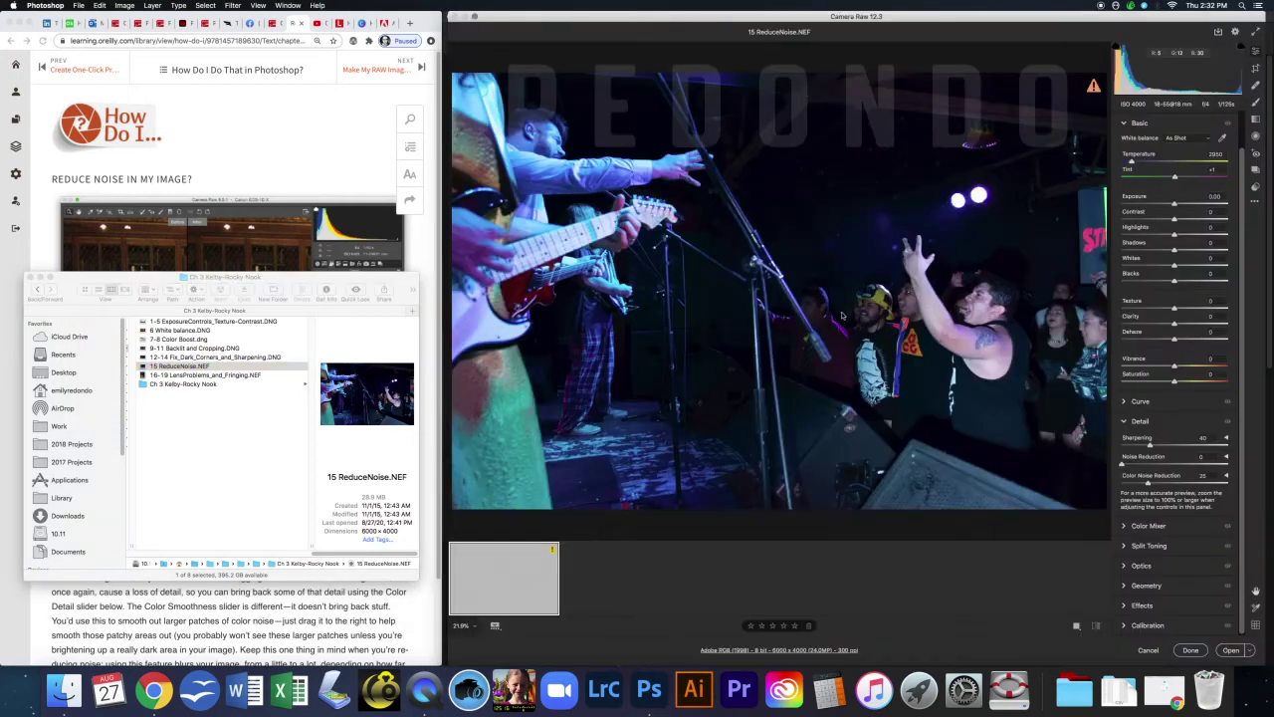
Step: Following the book's Reduce Noise page, set Color Noise Reduction to 0 and view the faces in the crowd at 100%
click(232, 159)
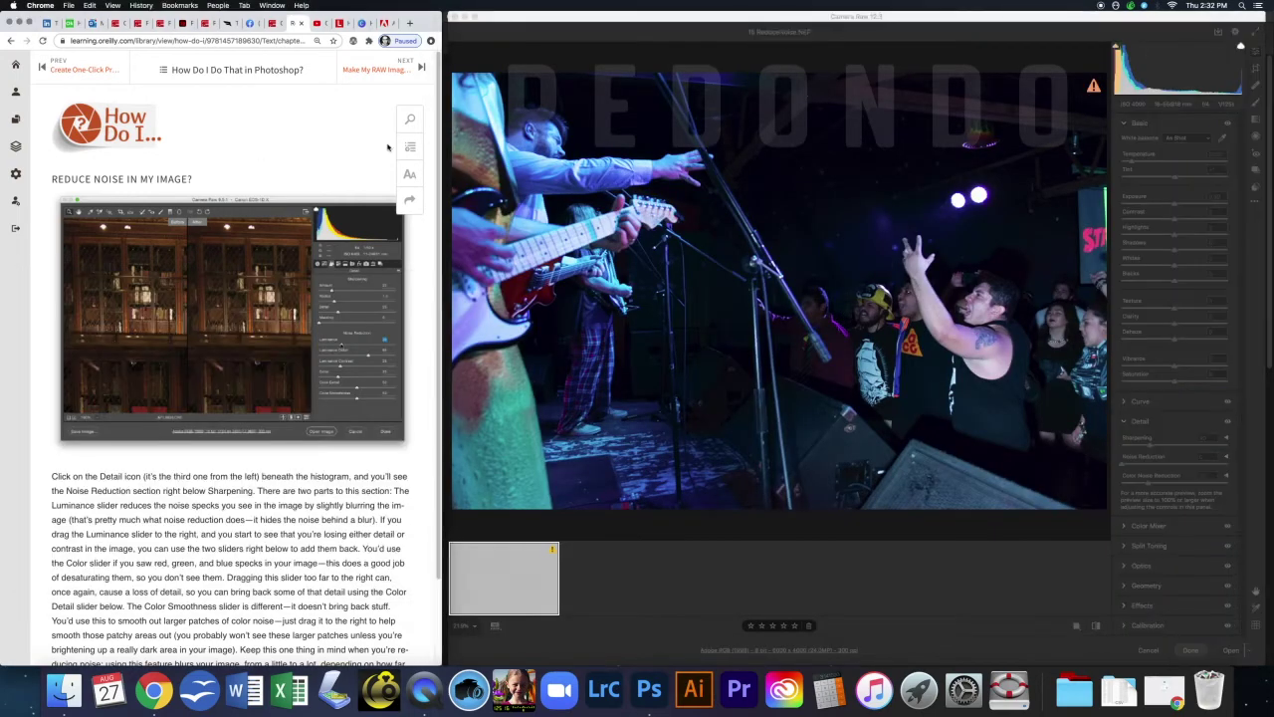
click(438, 213)
drag(438, 213, 450, 300)
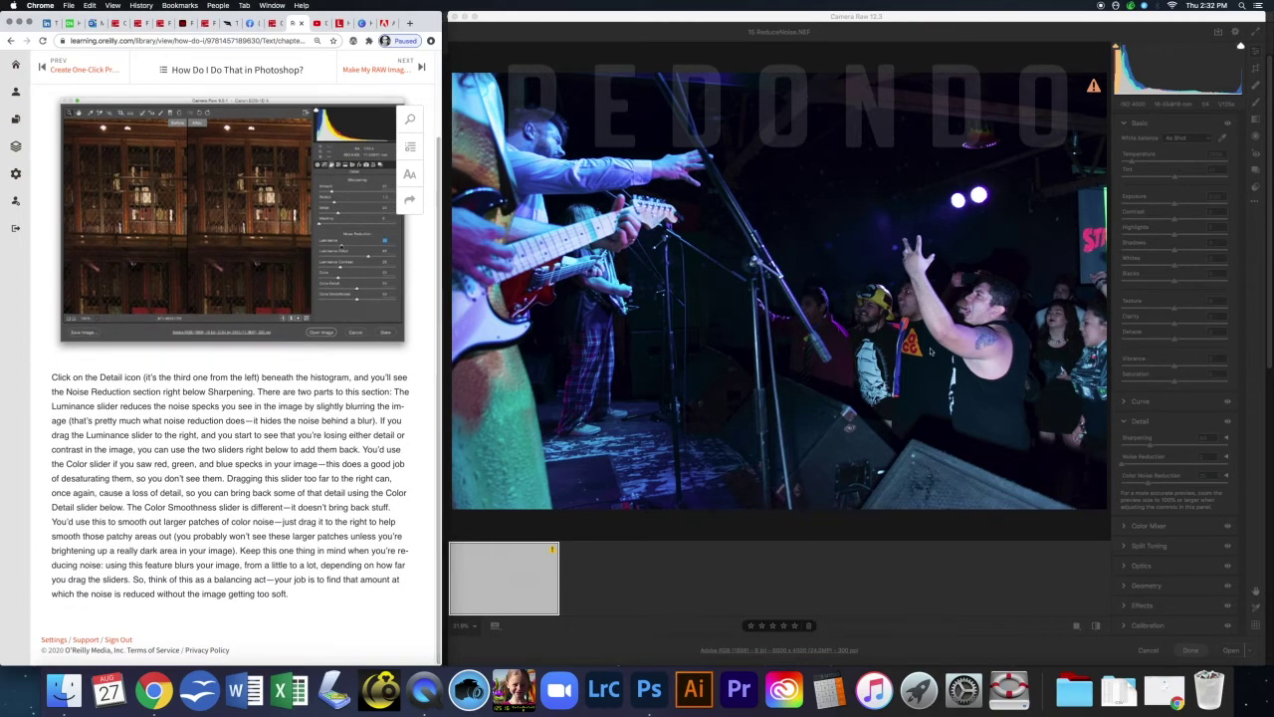
click(1070, 570)
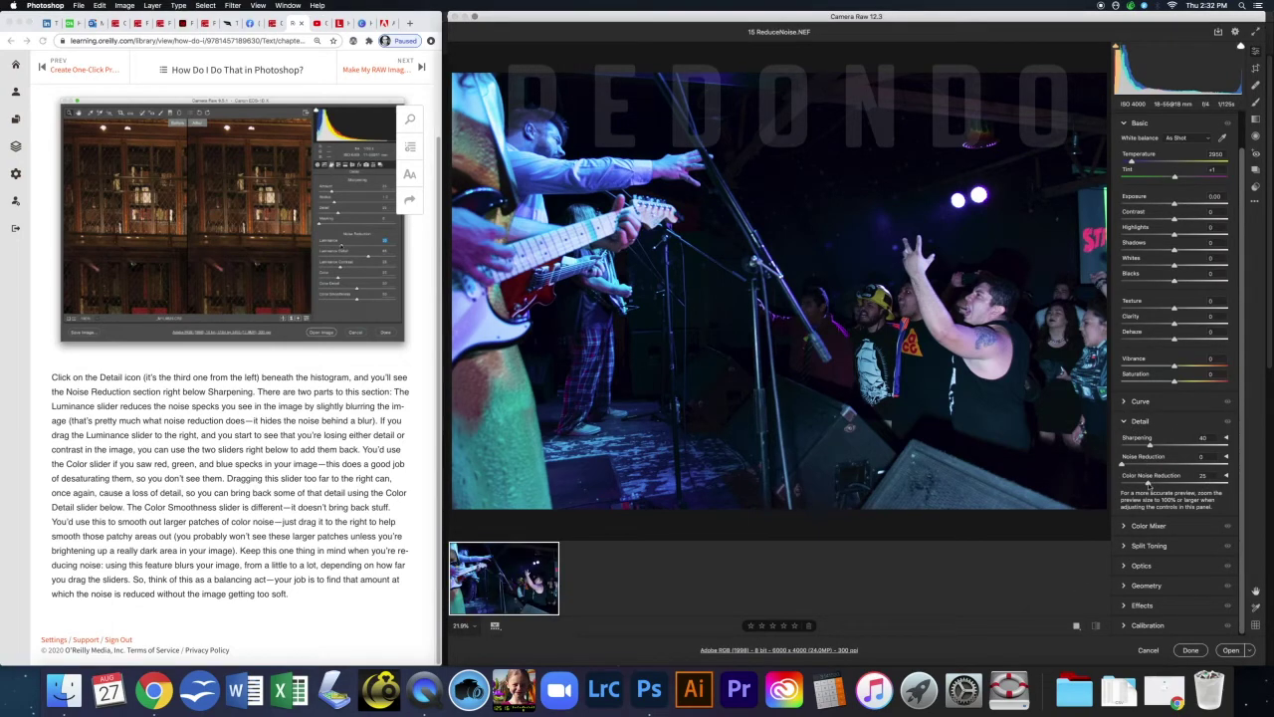
drag(1148, 484, 1103, 494)
click(871, 309)
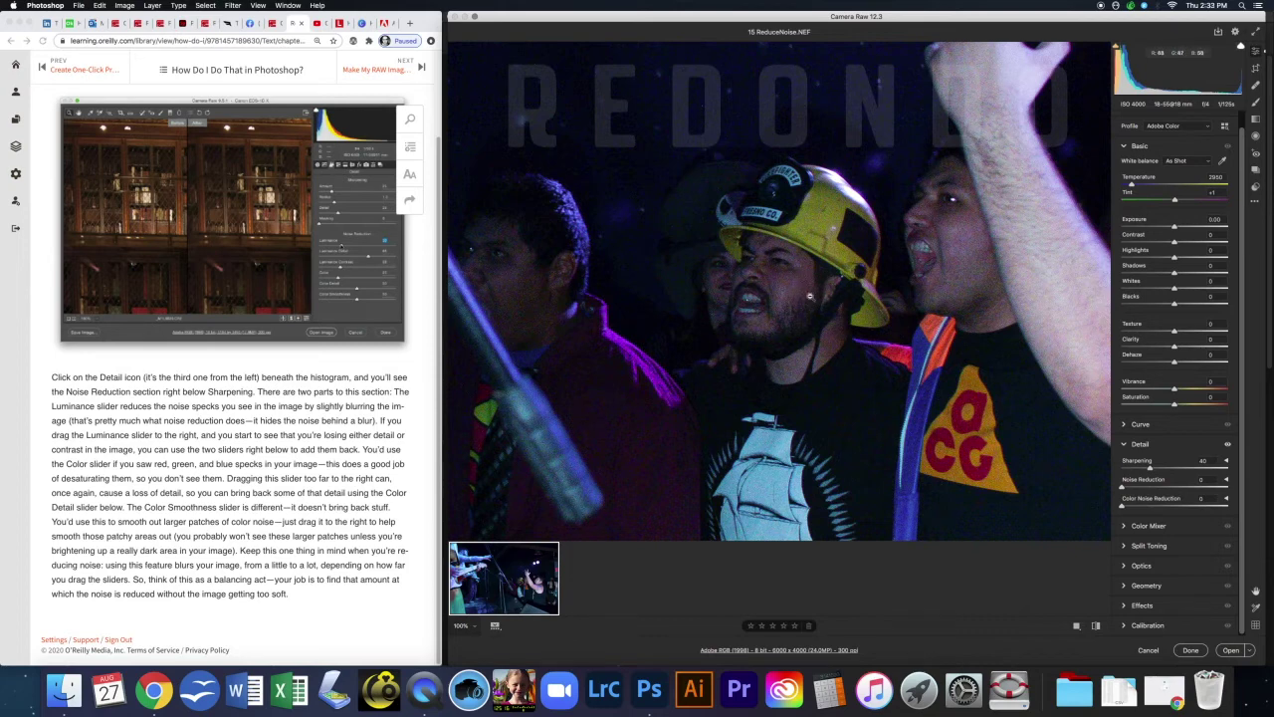
drag(774, 280, 743, 335)
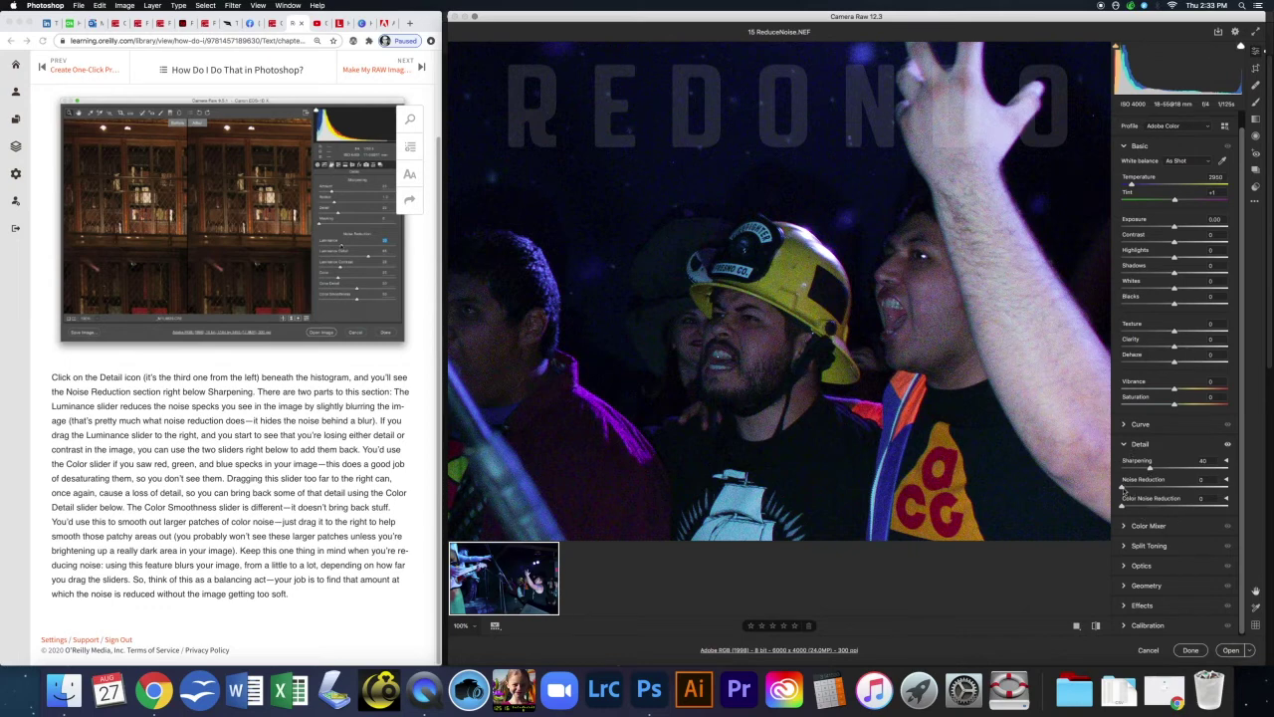
Step: Set the concert photo's Noise Reduction to 24, Color Noise Reduction to 23 and Clarity to +39, ending with the whole photo in view
drag(1123, 487, 1145, 490)
drag(1122, 508, 1144, 506)
click(1174, 346)
drag(1174, 347, 1194, 352)
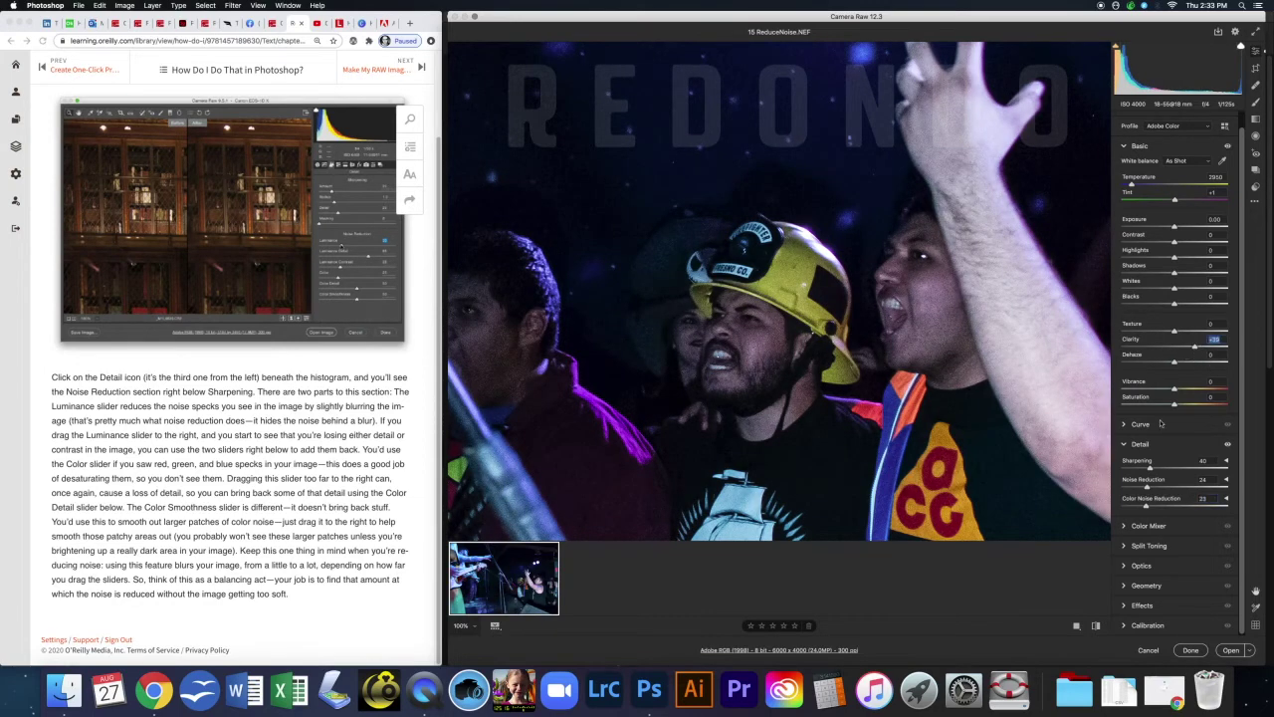
key(super+minus)
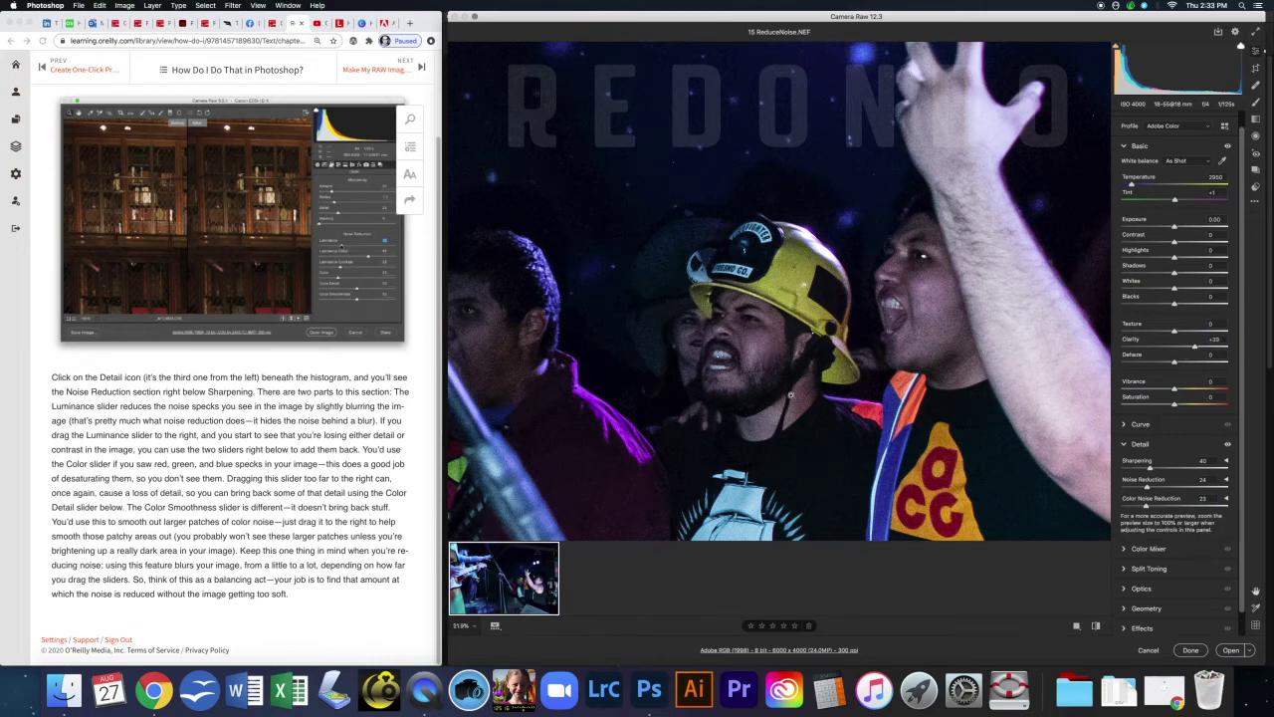
key(super+0)
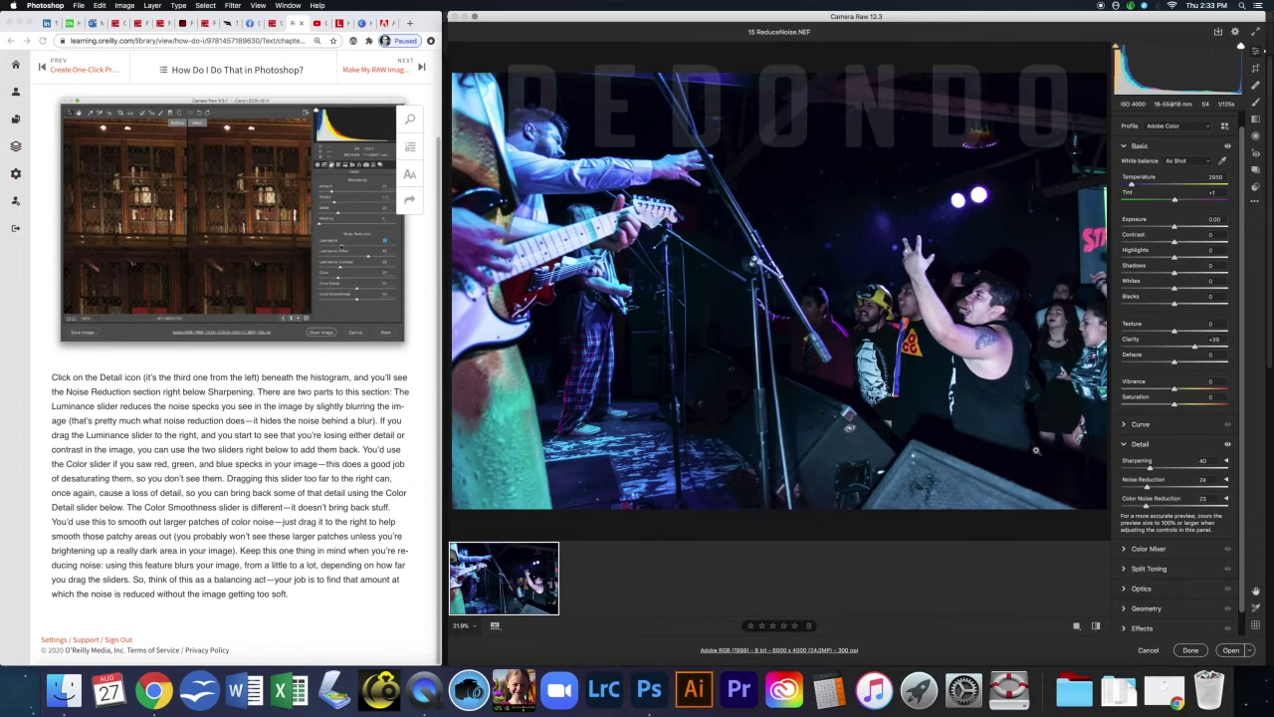
Step: View the dark background beside the raised hand at 100%, reset Noise Reduction to 0 and try lower and higher Color Noise Reduction
click(849, 236)
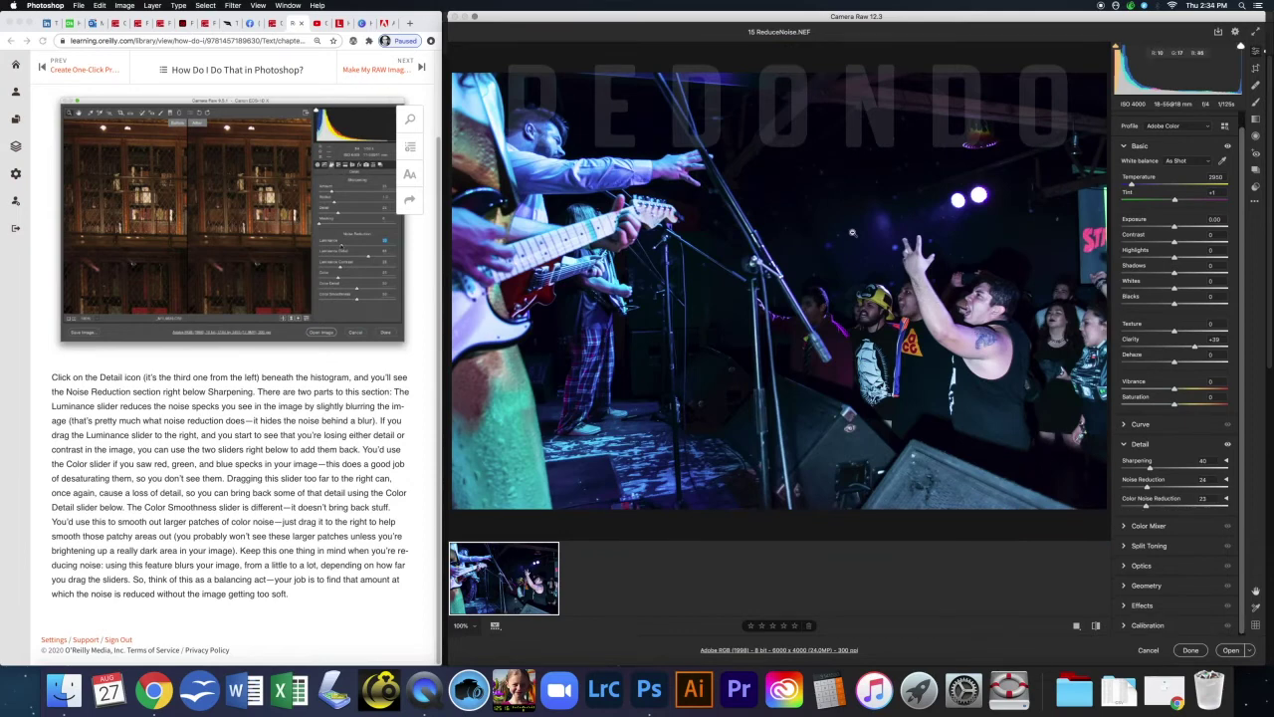
double_click(1136, 479)
double_click(1149, 467)
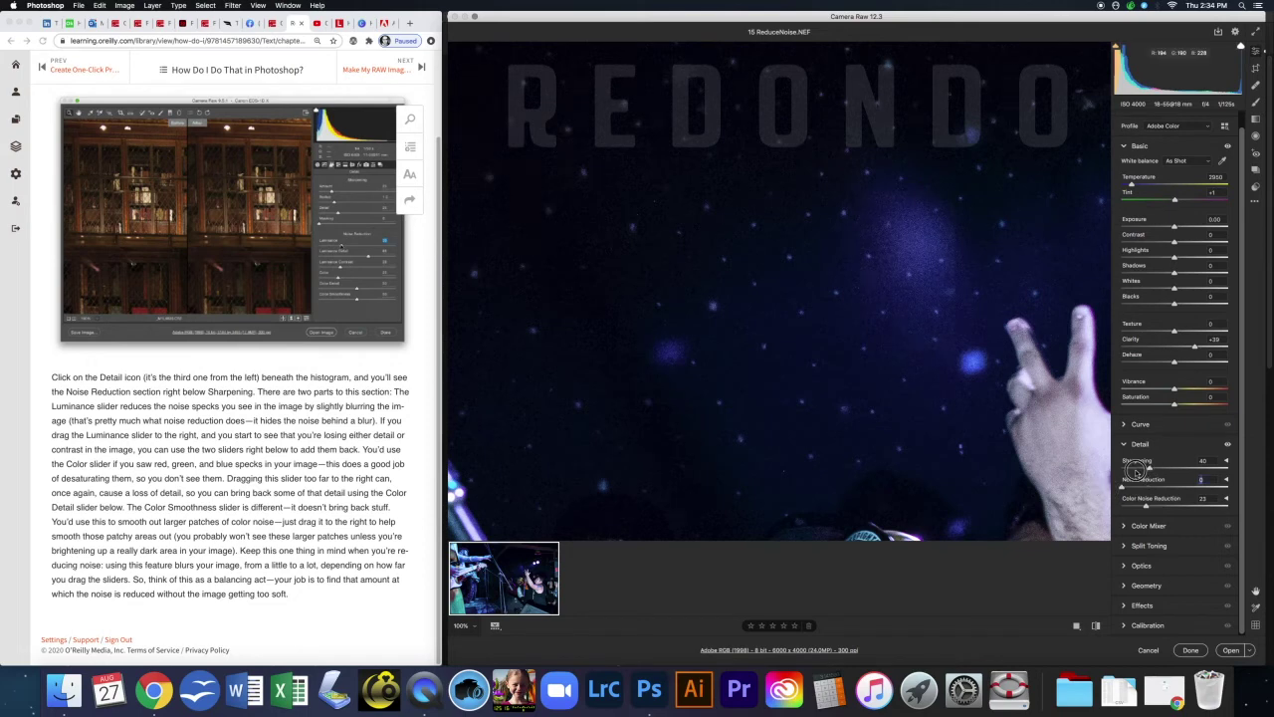
drag(1146, 509, 1062, 509)
drag(1122, 507, 1155, 488)
Step: Review the book's Make My RAW Image Look More Like a JPEG page and go on to Fix Lens Problems, Like Bulging
click(416, 290)
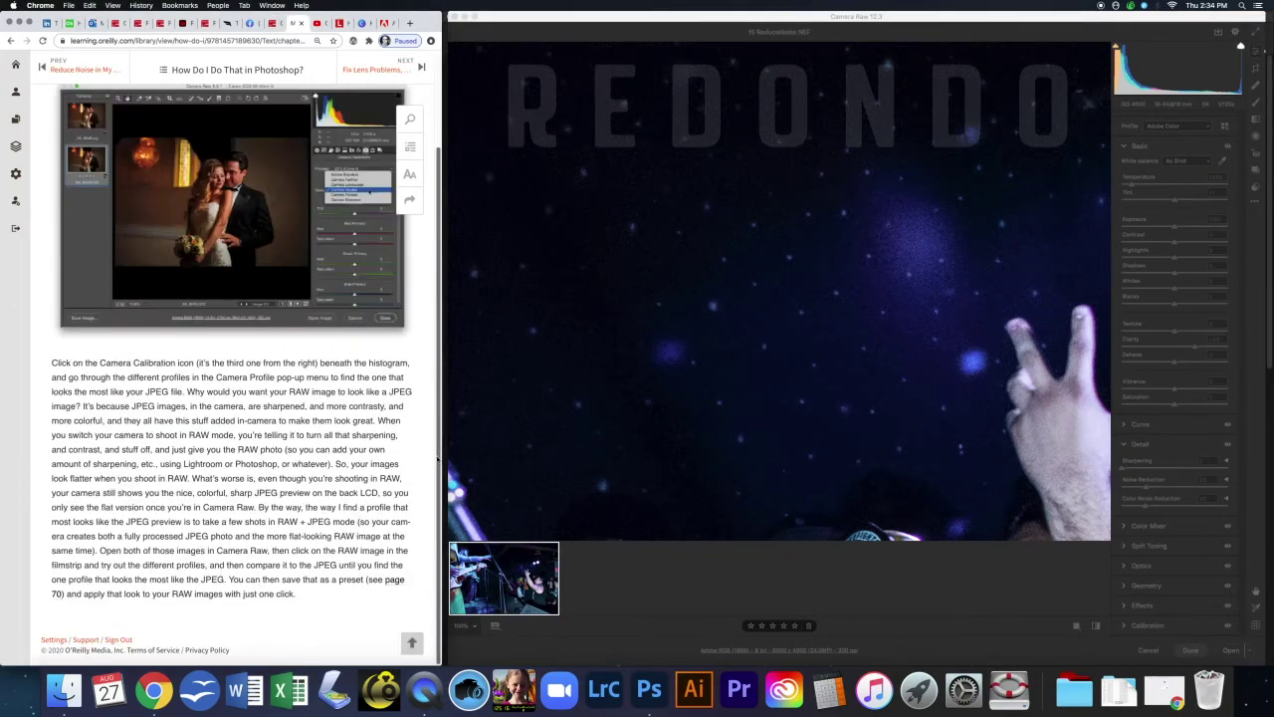
drag(439, 464, 430, 348)
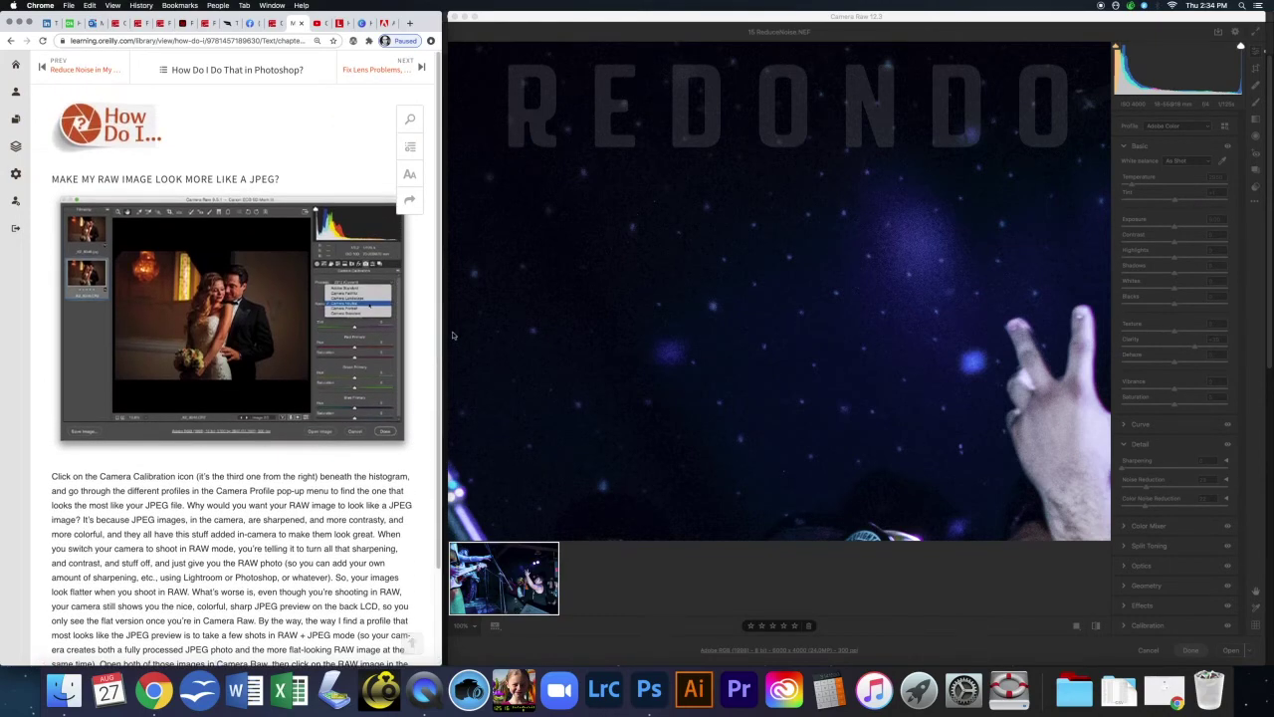
click(421, 68)
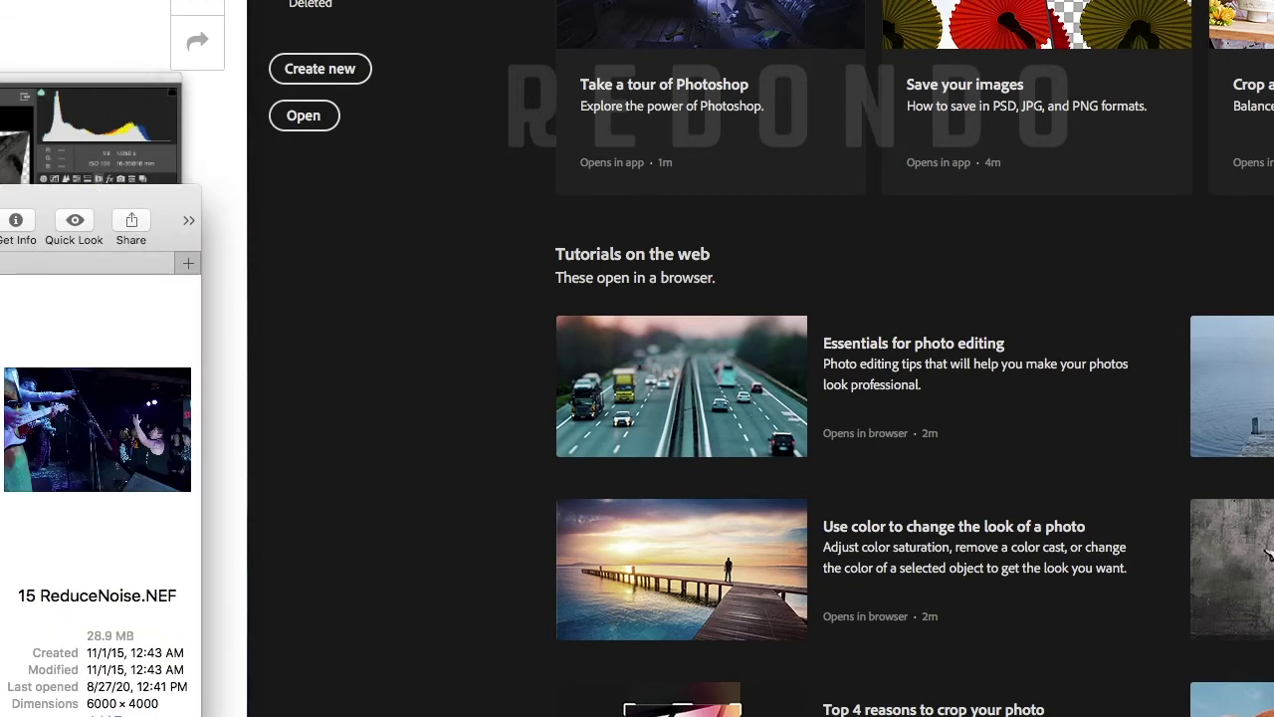
Step: Open 16-19 LensProblems_and_Fringing.NEF in Camera Raw, check the street details at 100% and return to the full view
key(Down)
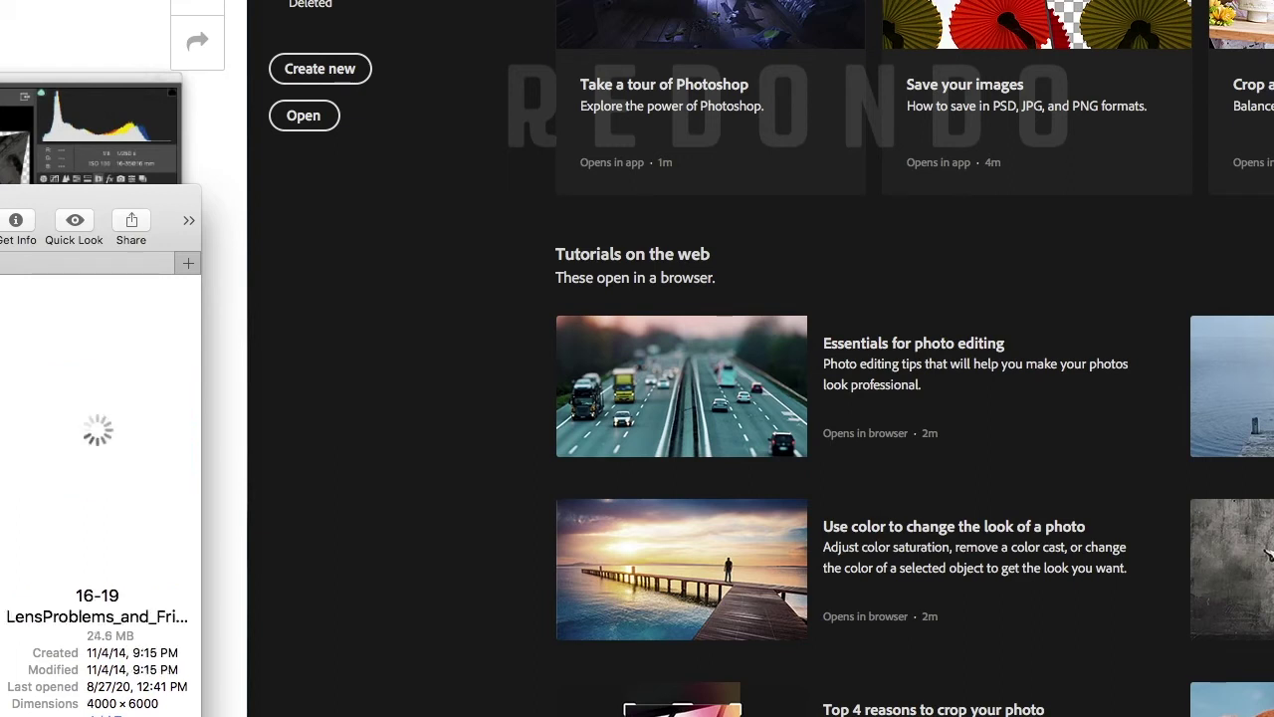
drag(1270, 556, 1018, 244)
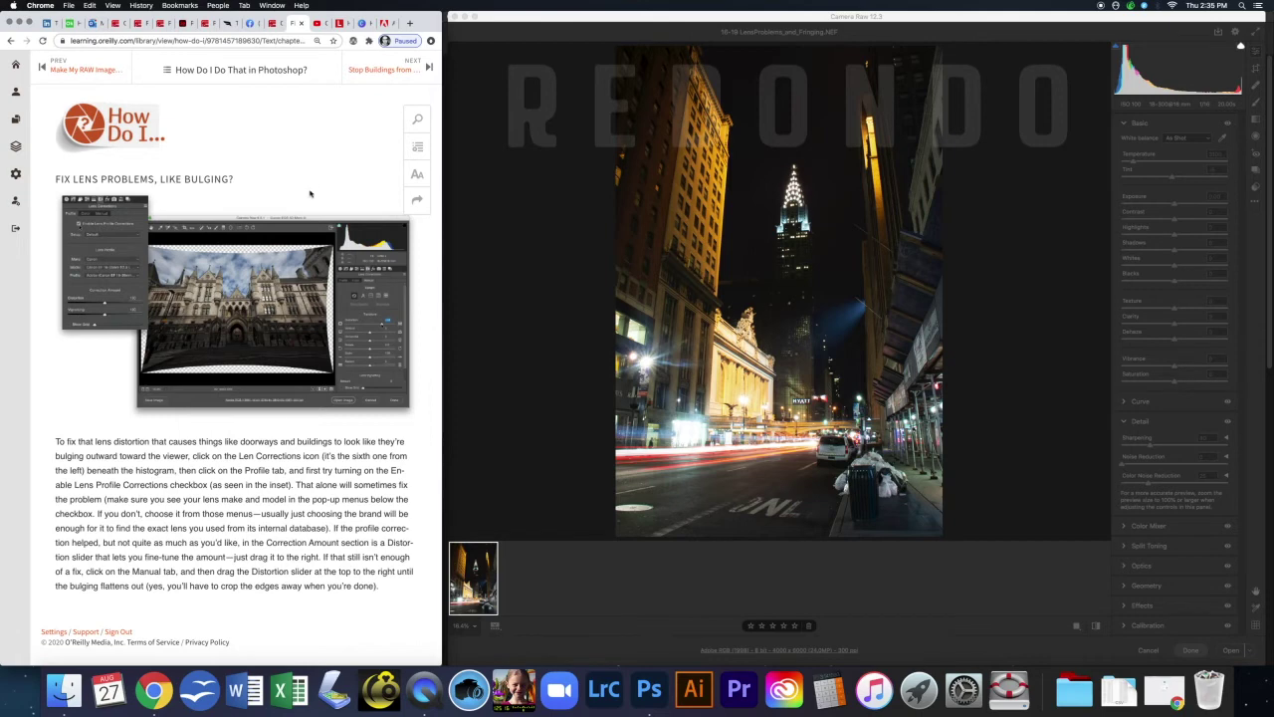
click(1070, 458)
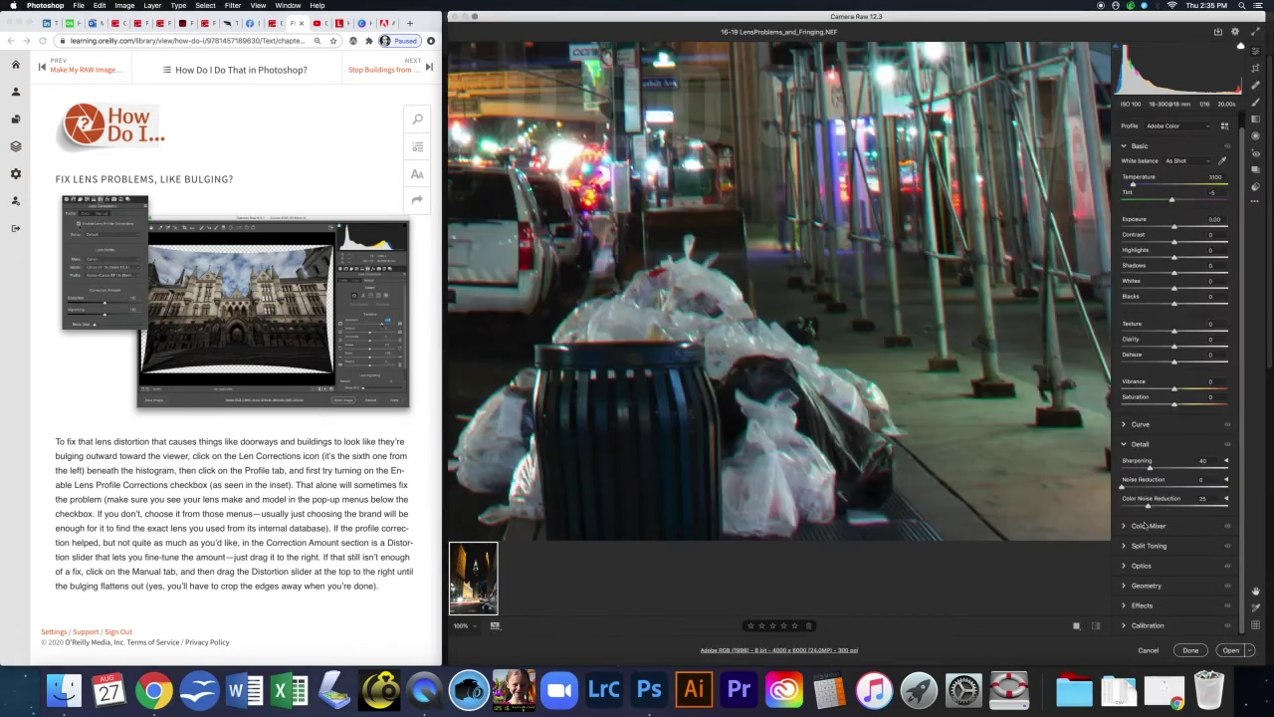
click(1054, 473)
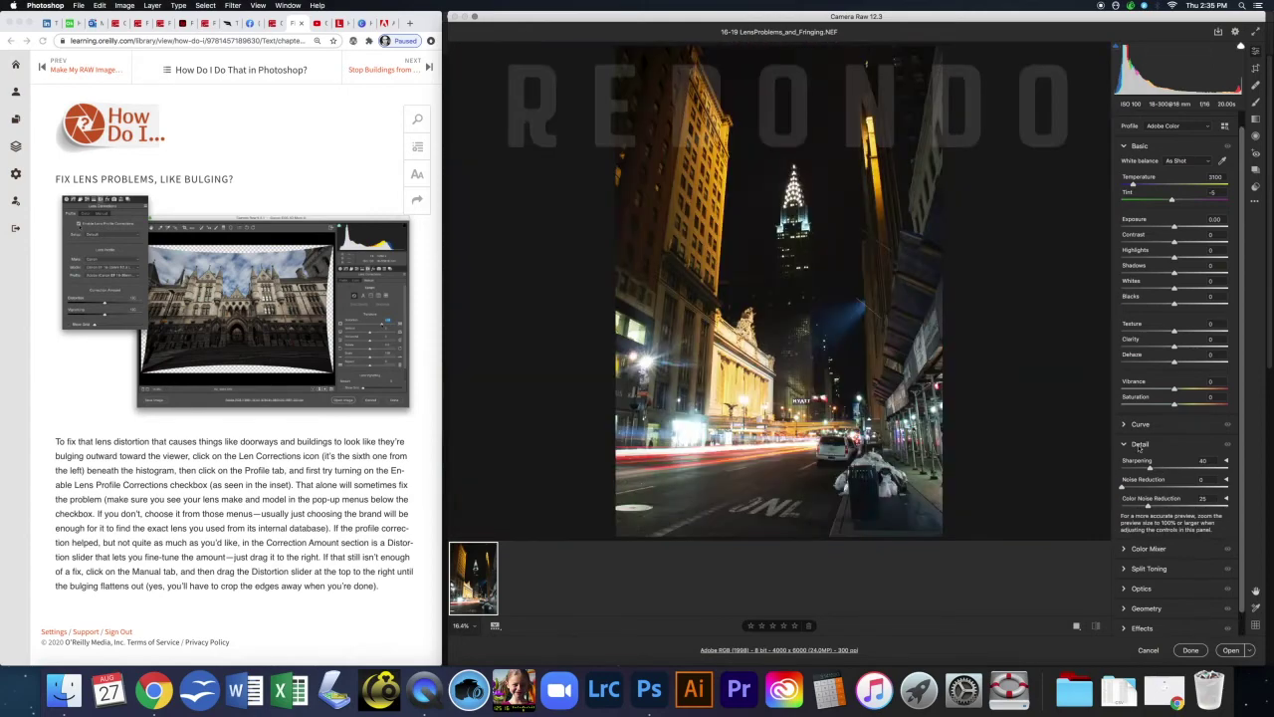
Step: Following the book's Fix Lens Problems page, compare the street photo with and without the Optics profile corrections and leave them enabled
click(1127, 444)
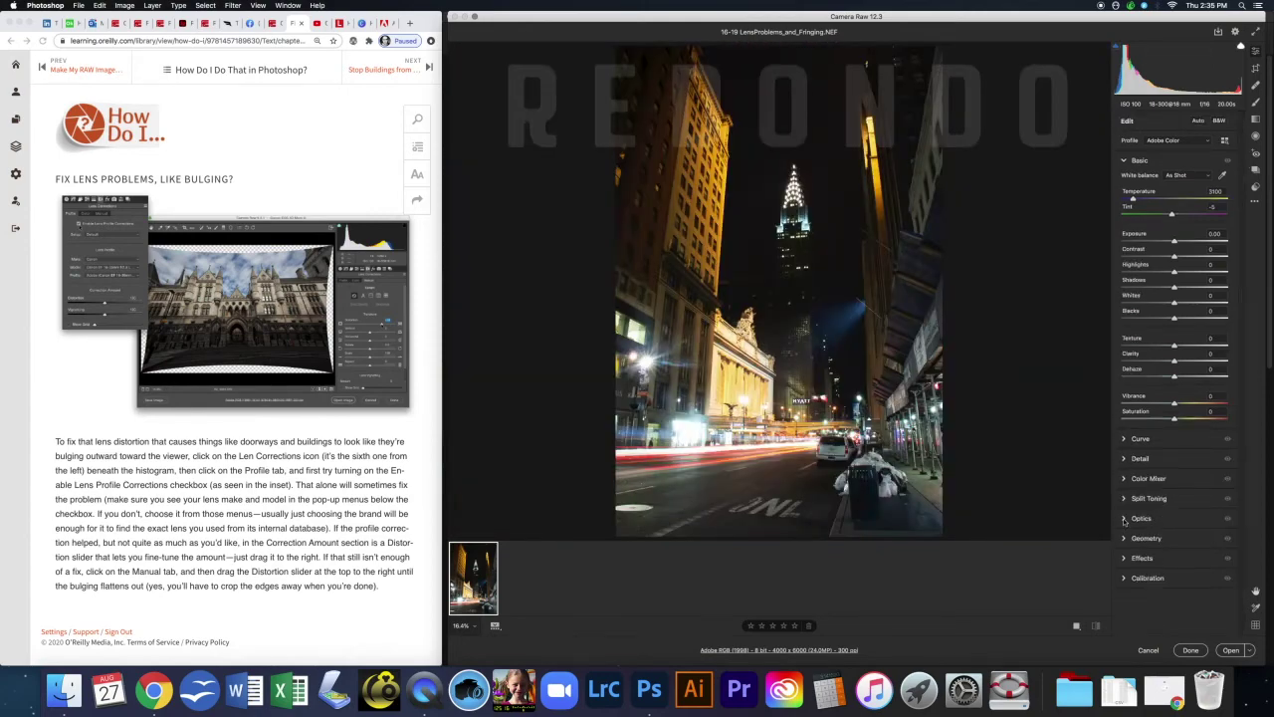
click(1124, 519)
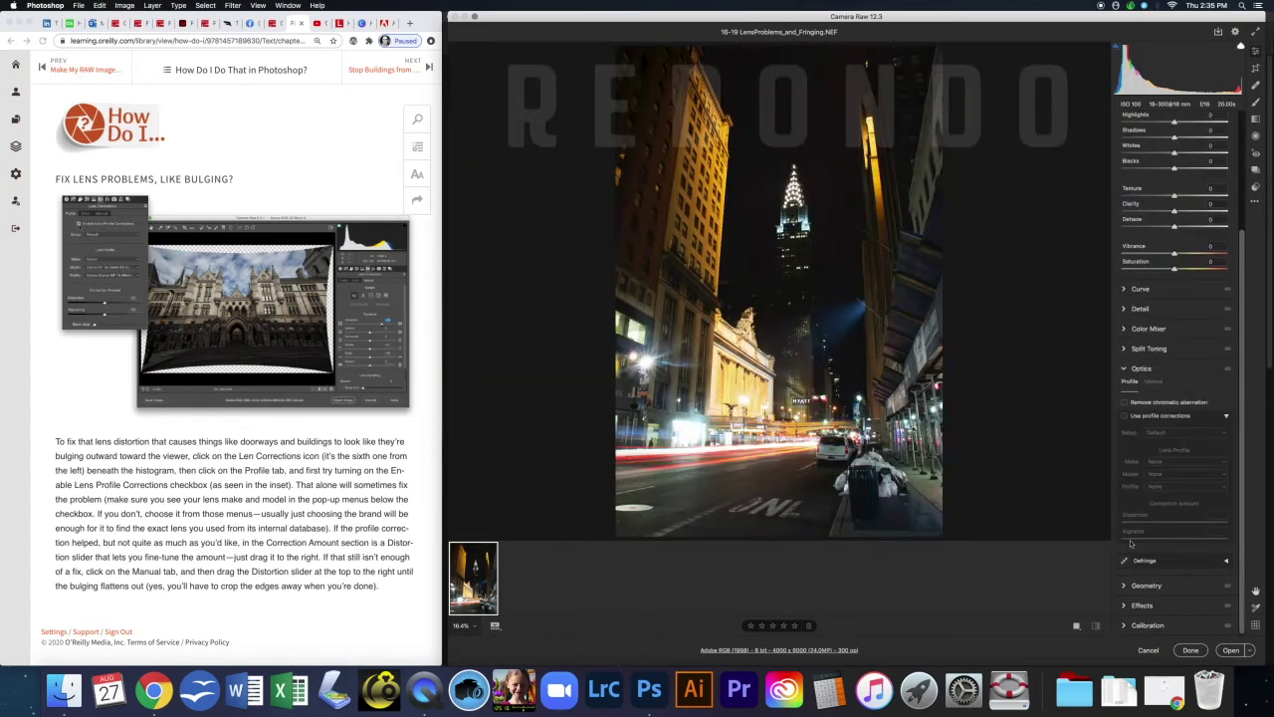
click(1124, 416)
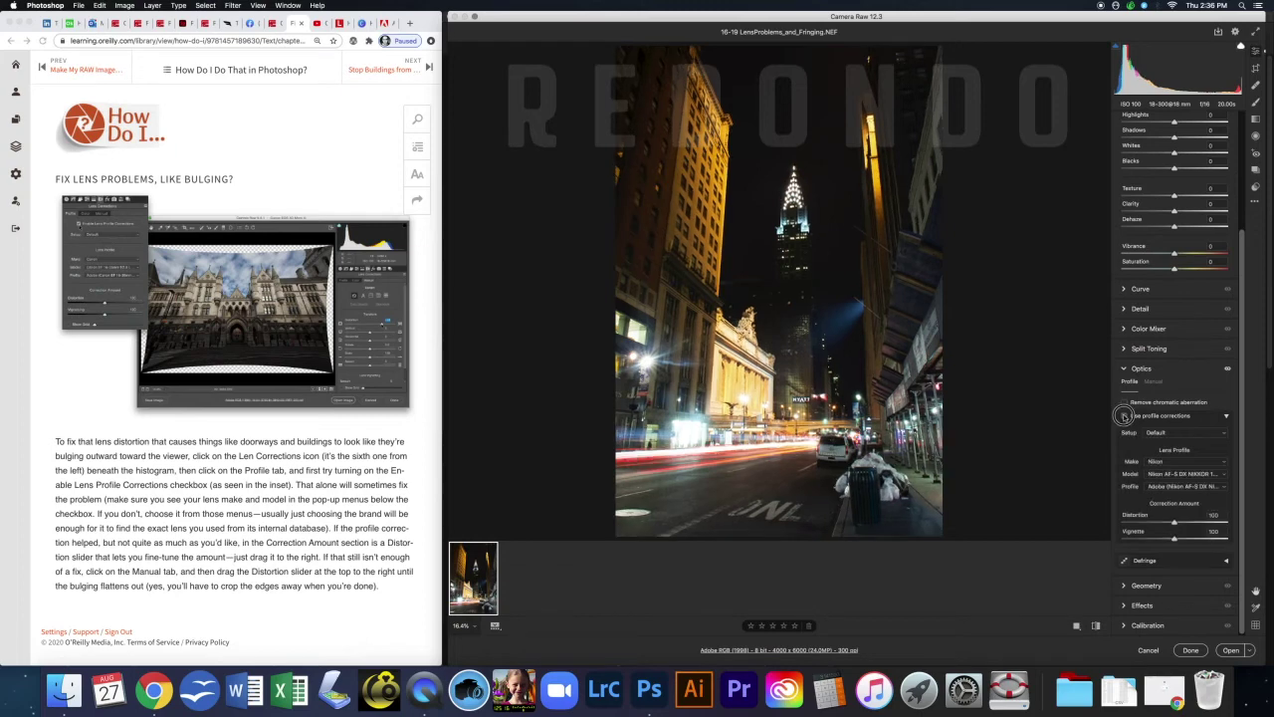
click(1125, 417)
click(1125, 417)
click(1124, 417)
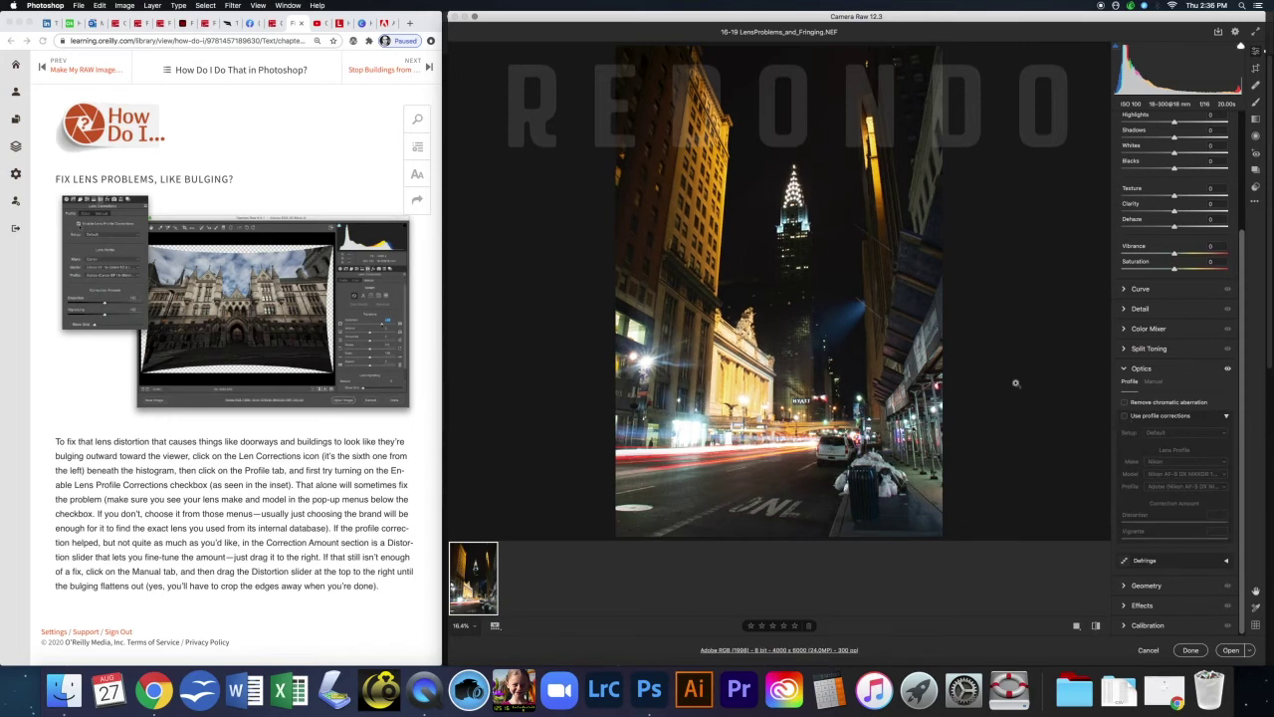
click(1125, 416)
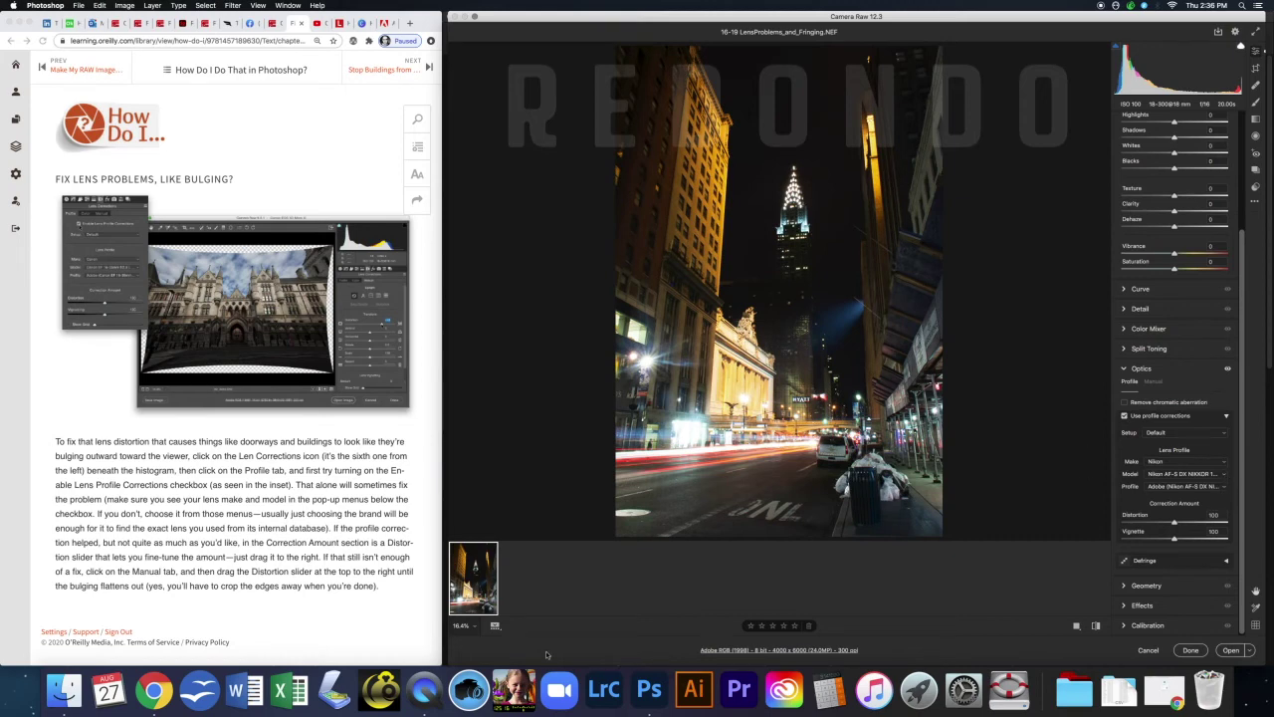
Step: Go on to the book's Stop Buildings from Leaning Back page and show the Geometry settings with Manual Transformations for the street photo
click(429, 68)
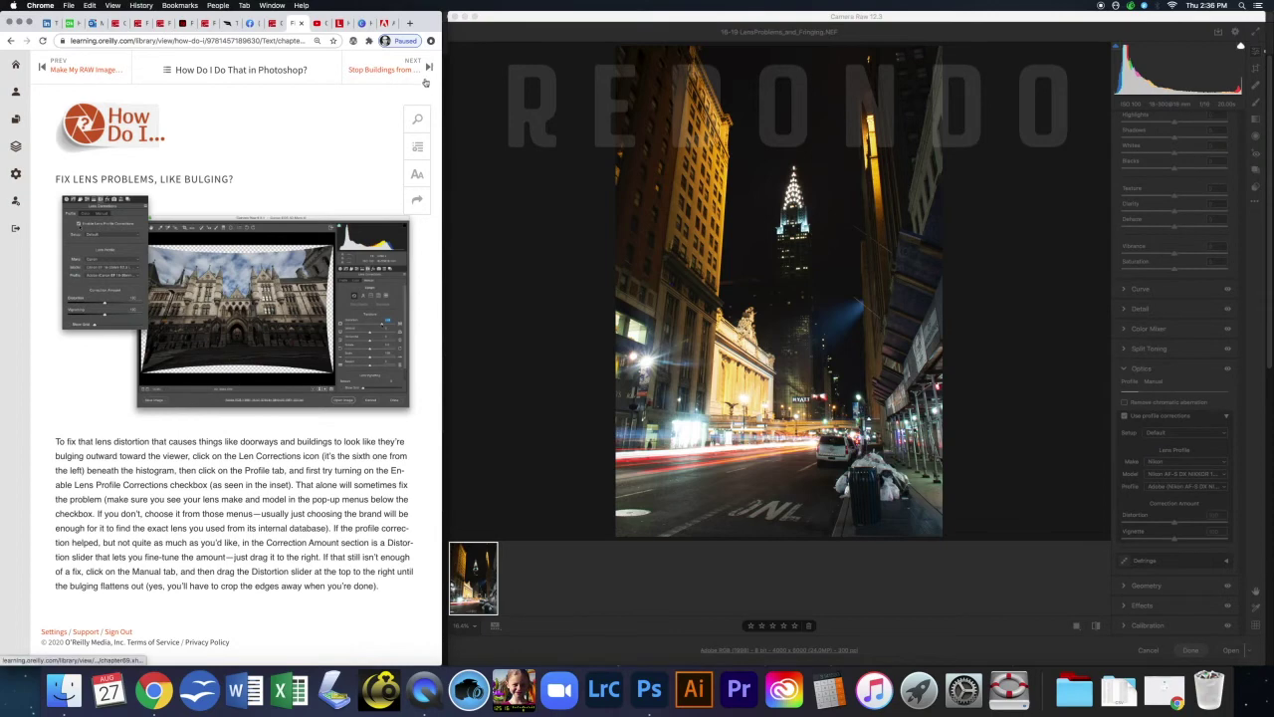
click(429, 68)
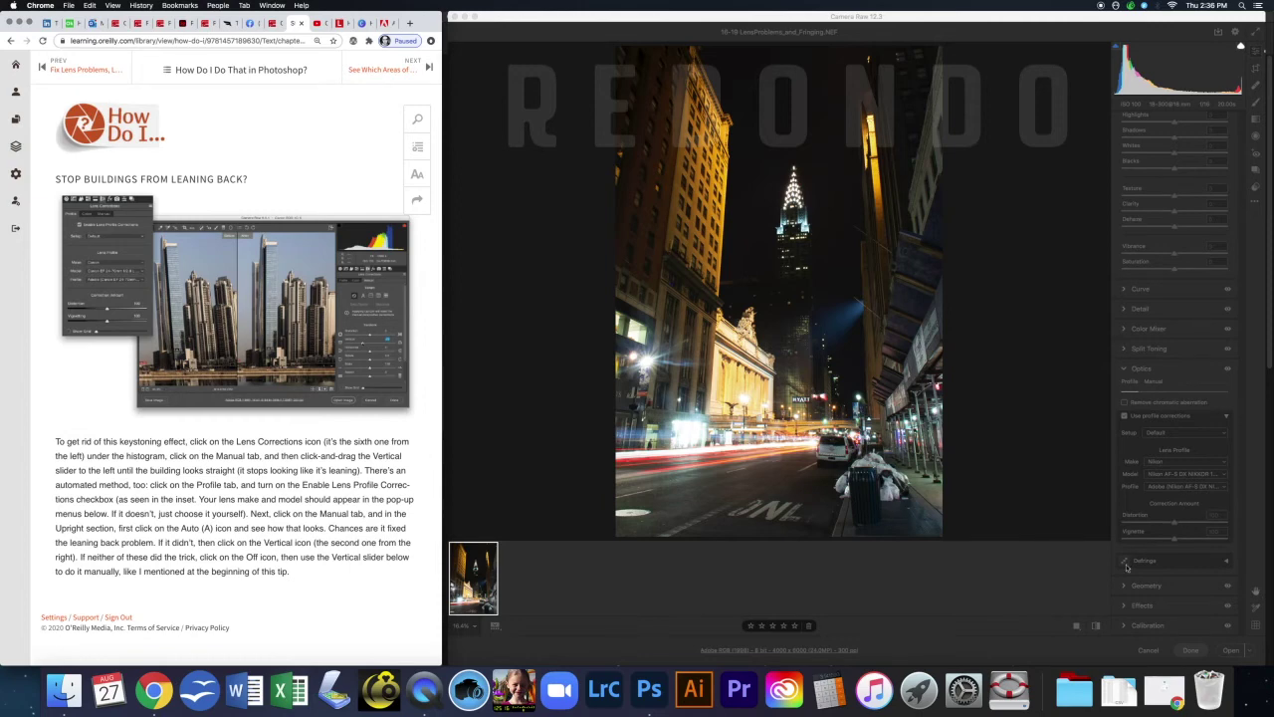
click(1070, 583)
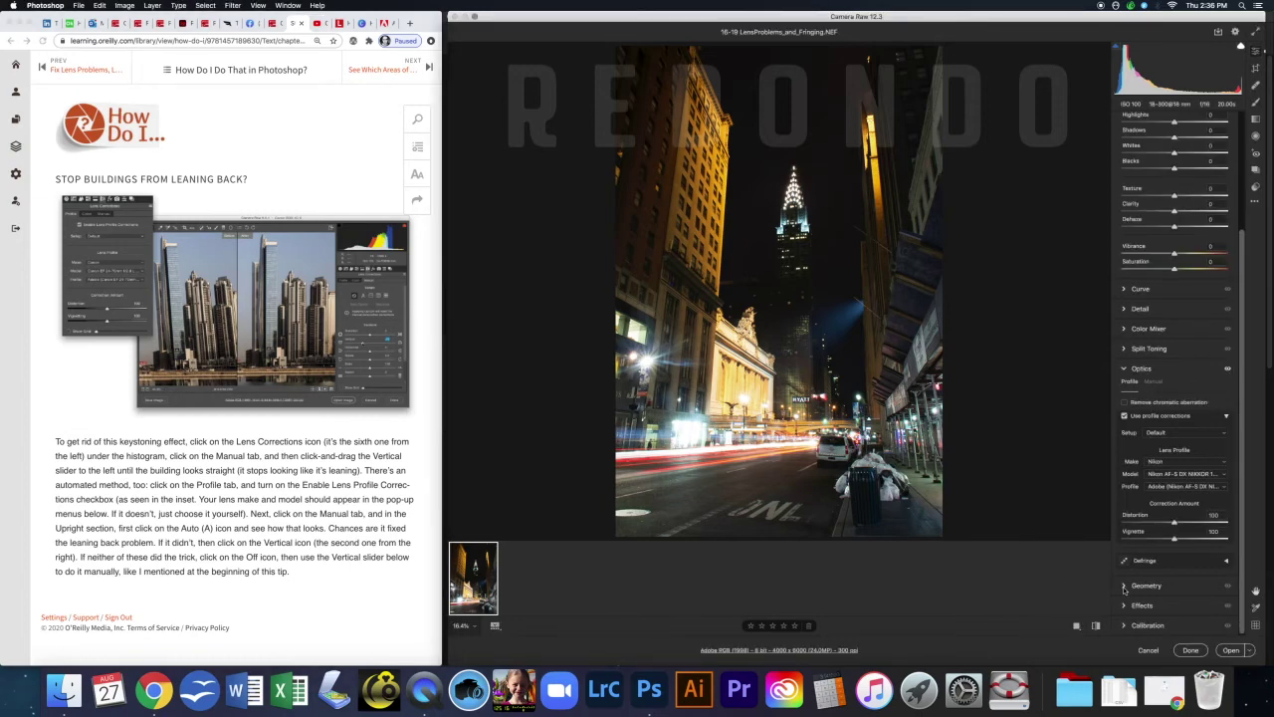
click(1131, 588)
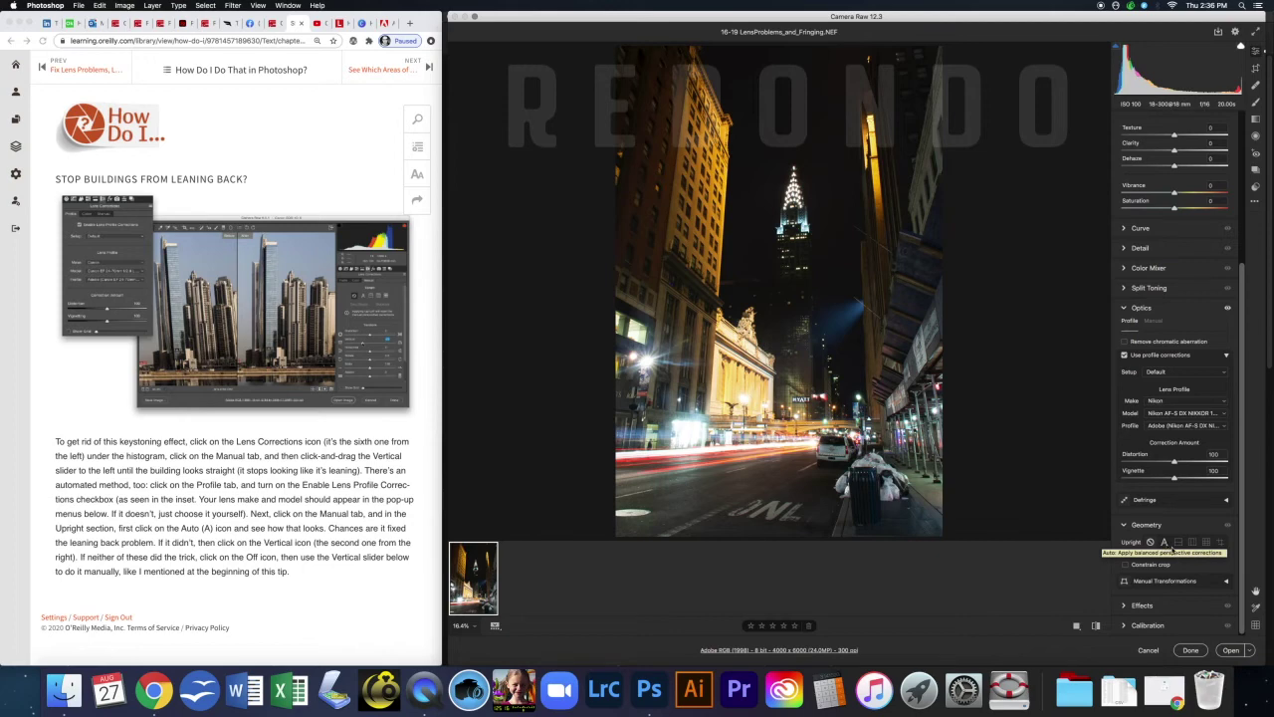
click(1226, 580)
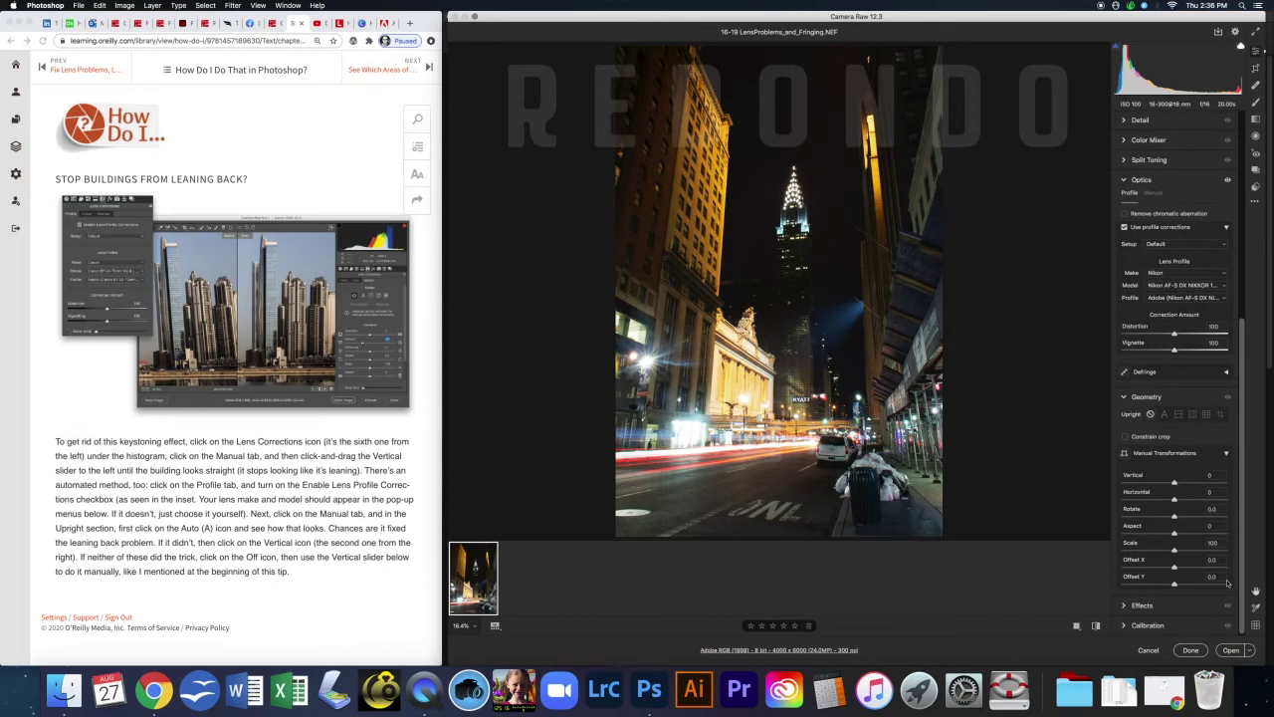
Step: Apply the Auto Upright perspective correction to the street photo and set the Vertical transformation to -17
click(1165, 415)
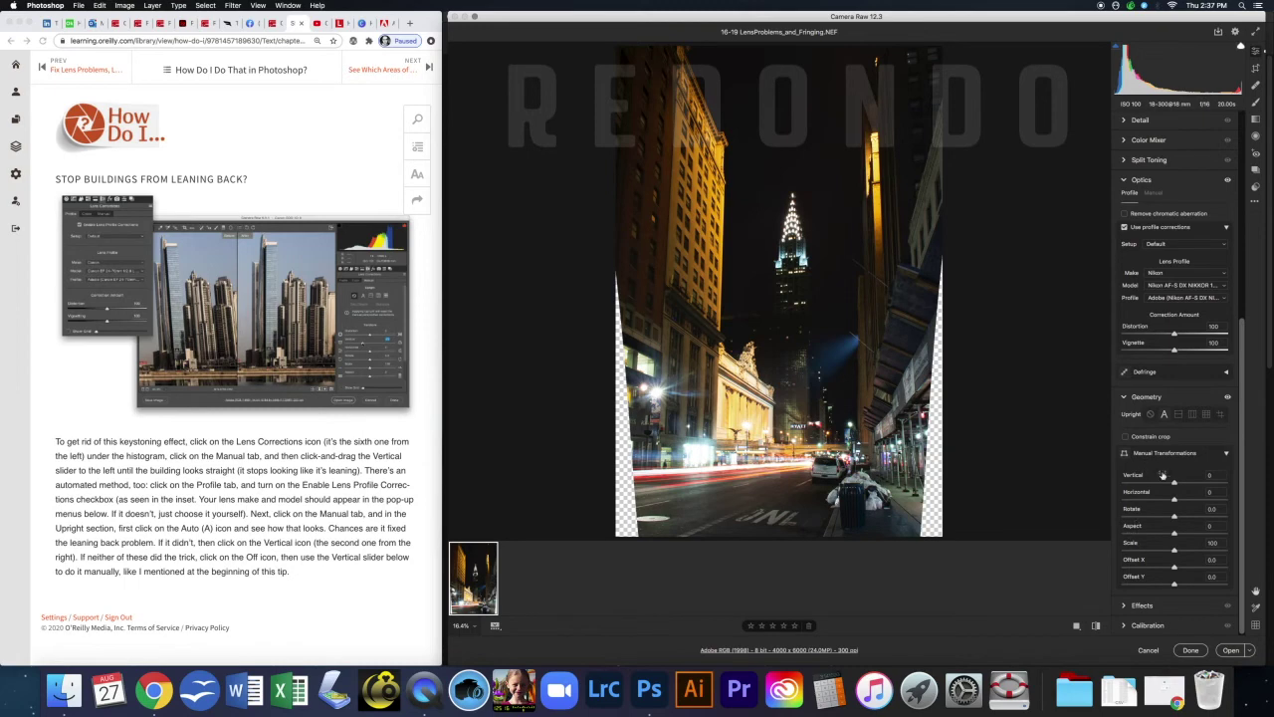
drag(1174, 502, 1165, 484)
double_click(1177, 526)
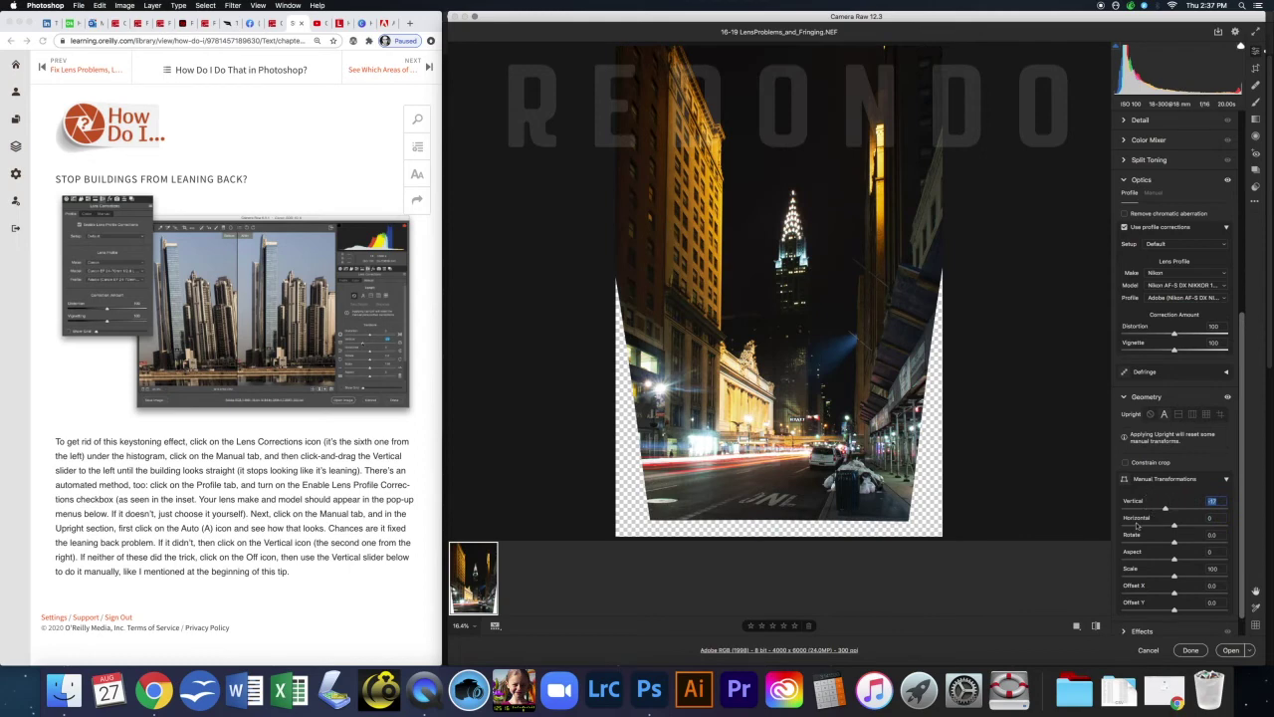
Step: Crop the street photo freely to about 3092 x 5758 pixels, cutting away the empty side and bottom areas left by the perspective correction
click(1255, 70)
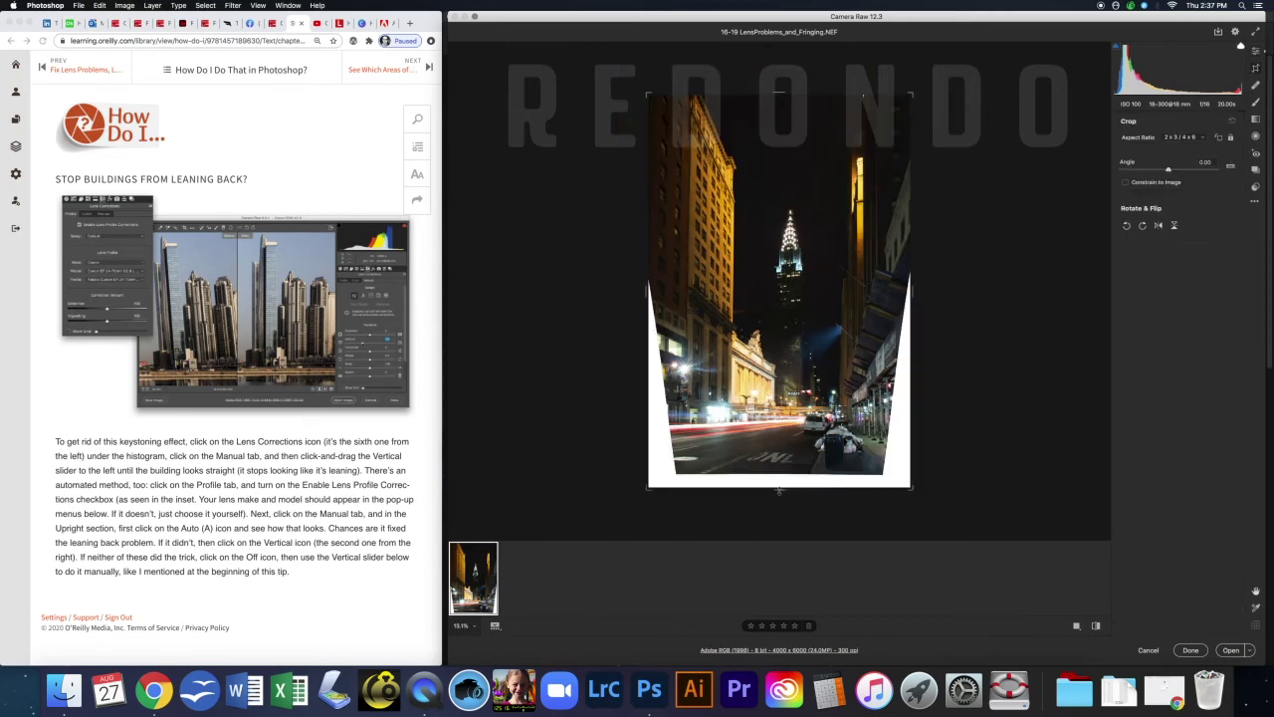
drag(779, 490, 780, 484)
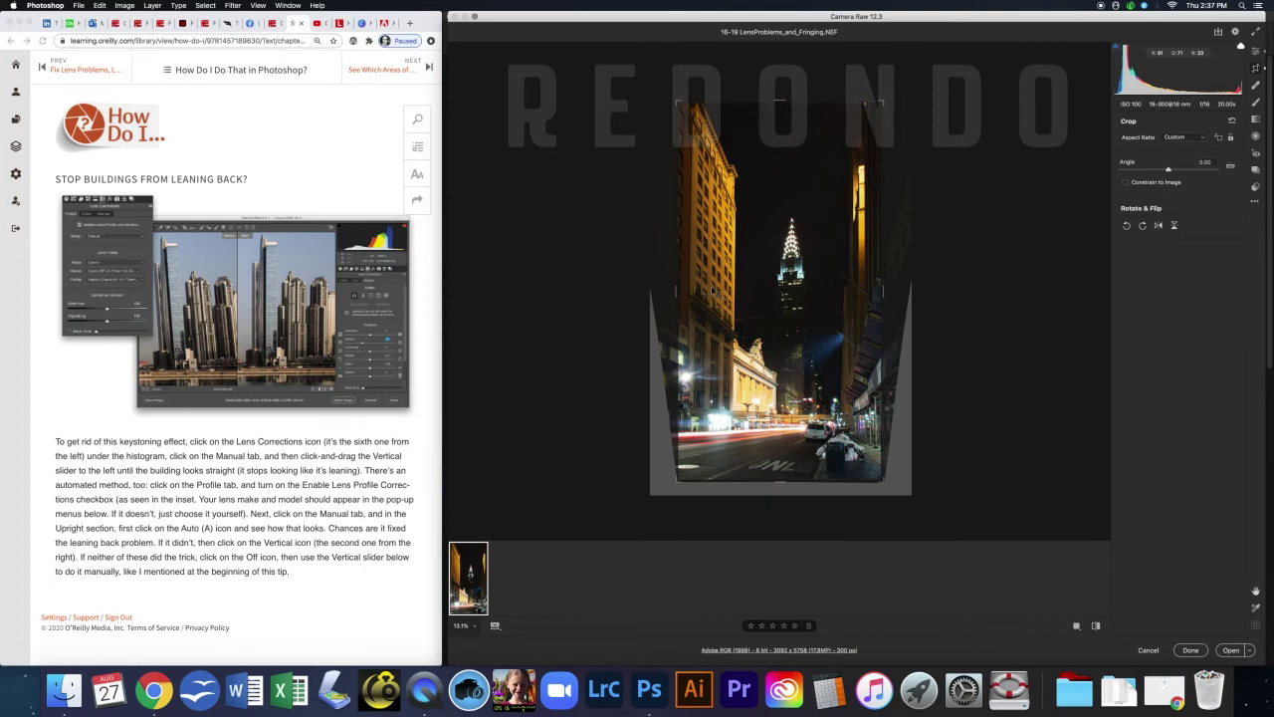
key(Return)
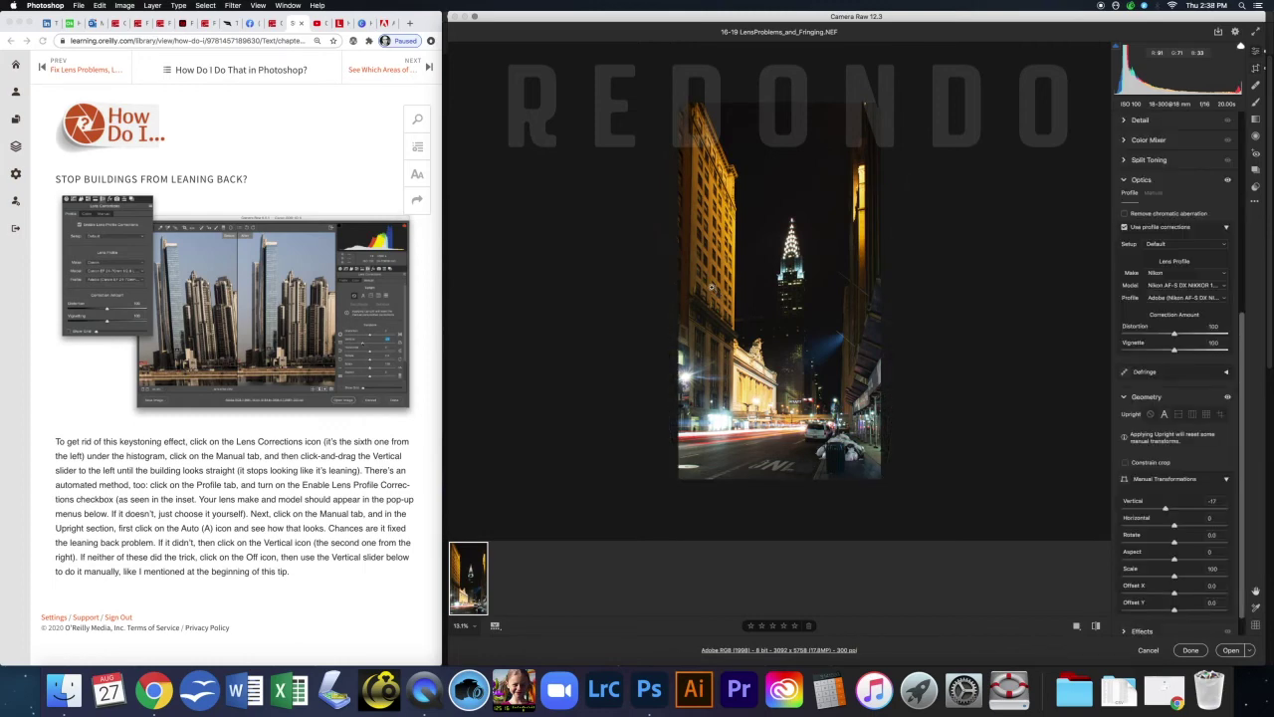
Step: Following the book's See Which Areas of My Photo Are Clipping page, show the highlight clipping warning and set Highlights to -54 and Shadows to +54
click(430, 69)
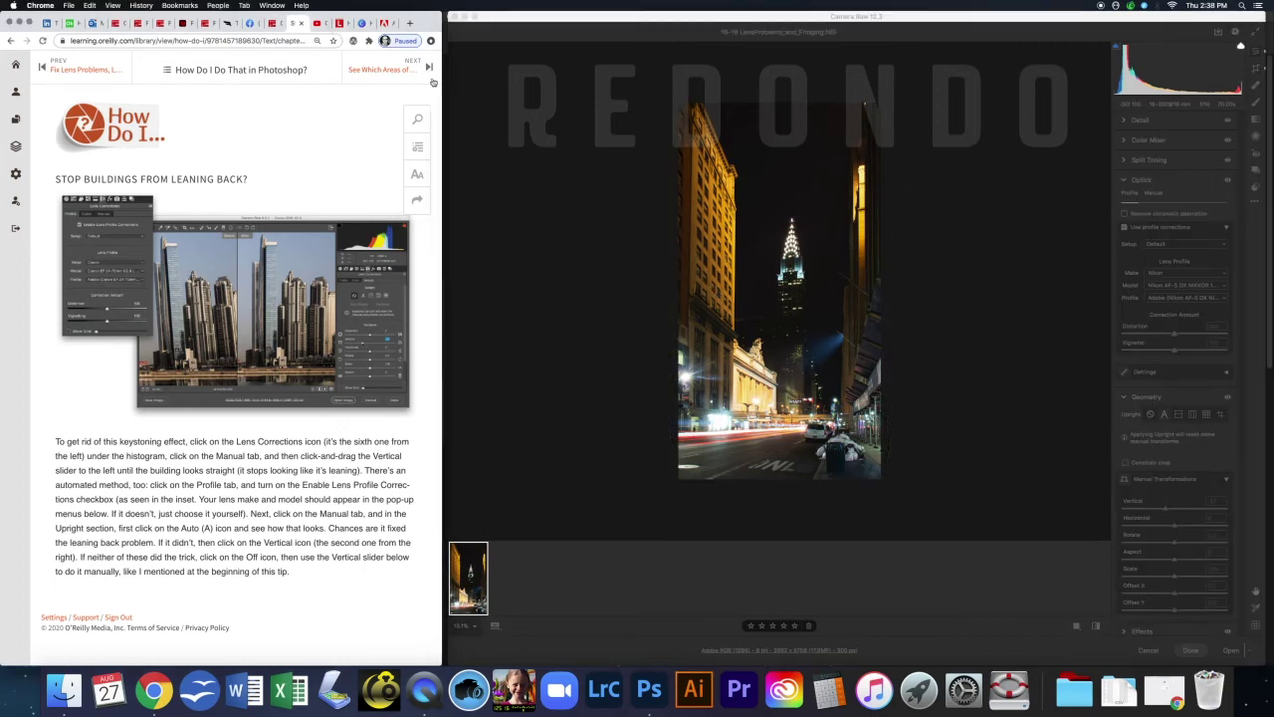
click(381, 68)
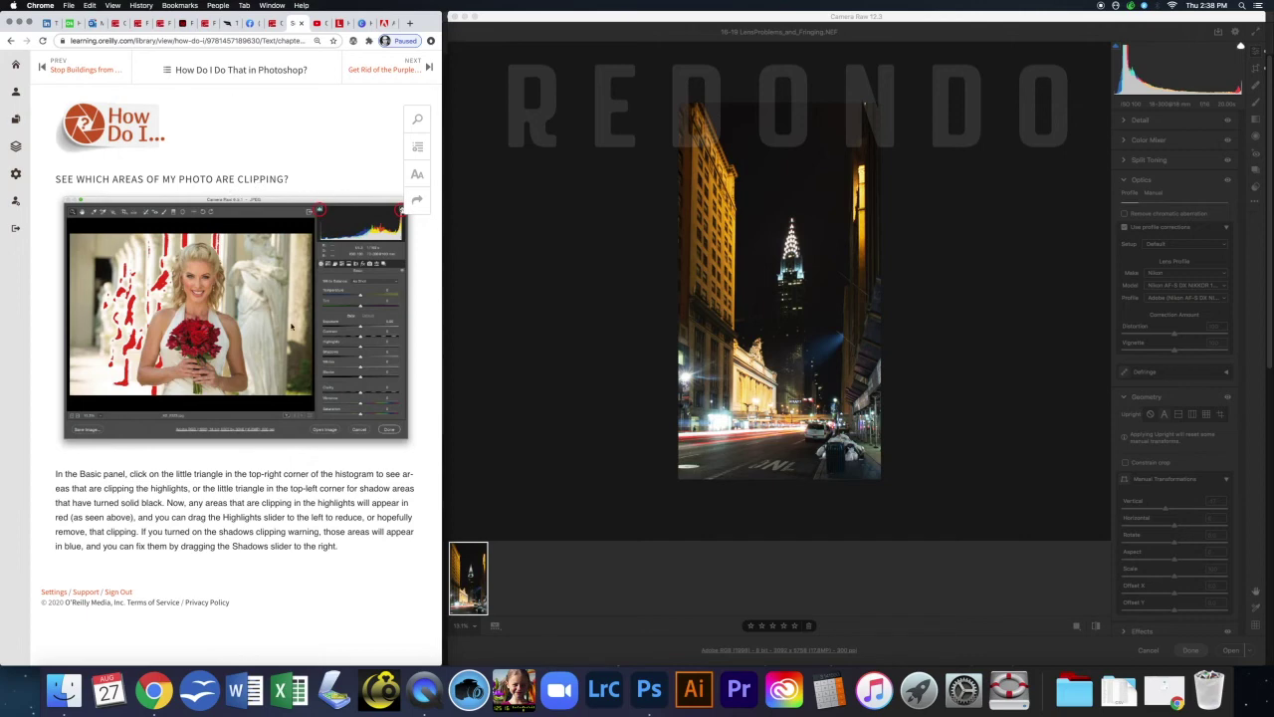
click(1156, 123)
scroll(1174, 149, up, 5)
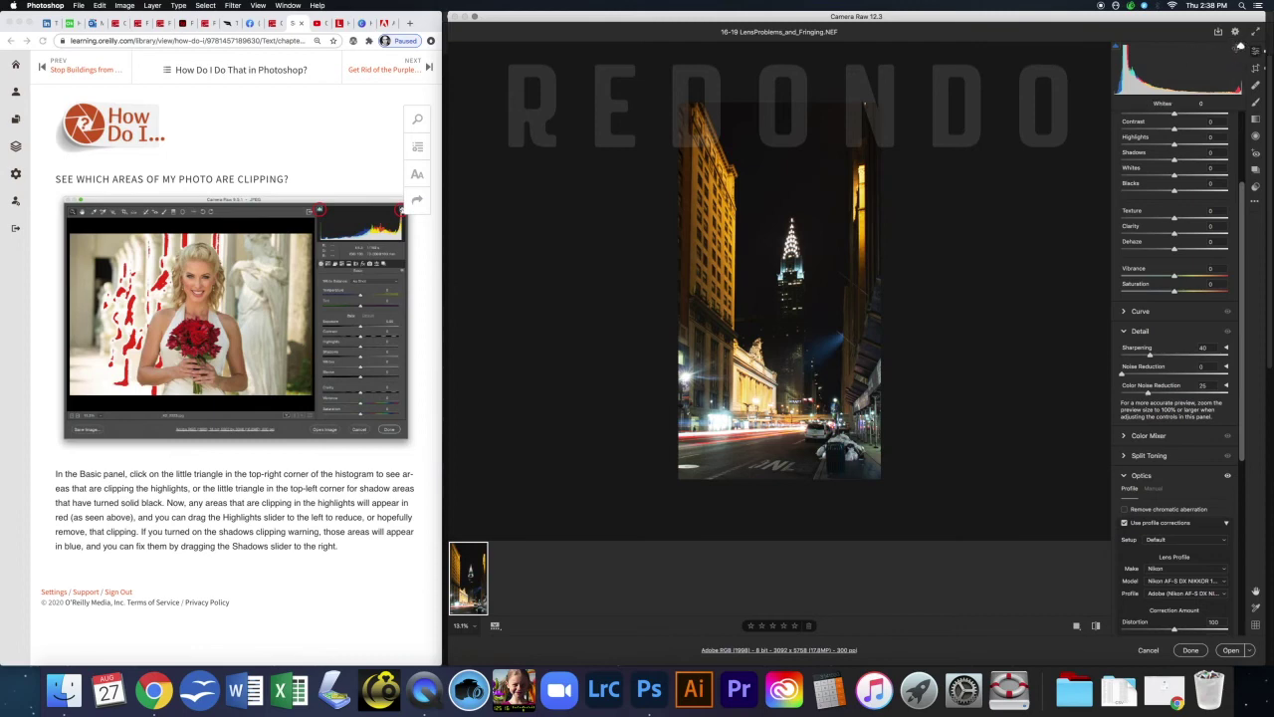
click(1240, 47)
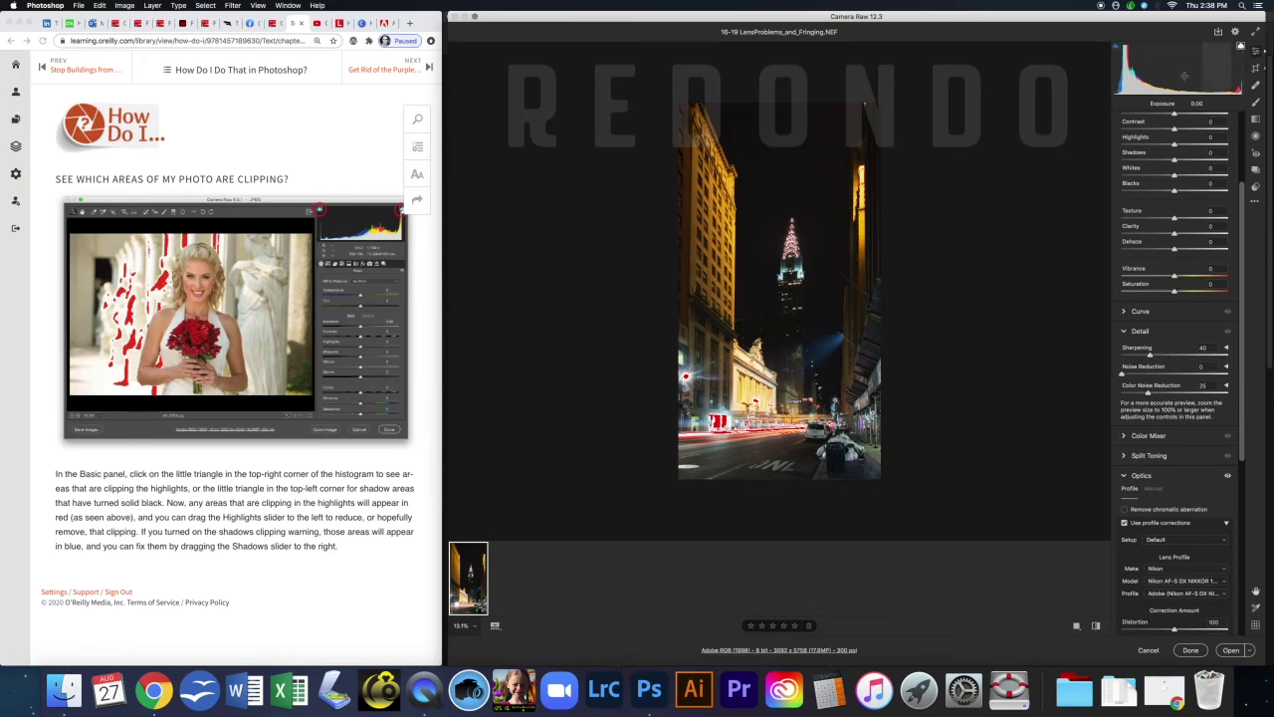
drag(1173, 144, 1203, 159)
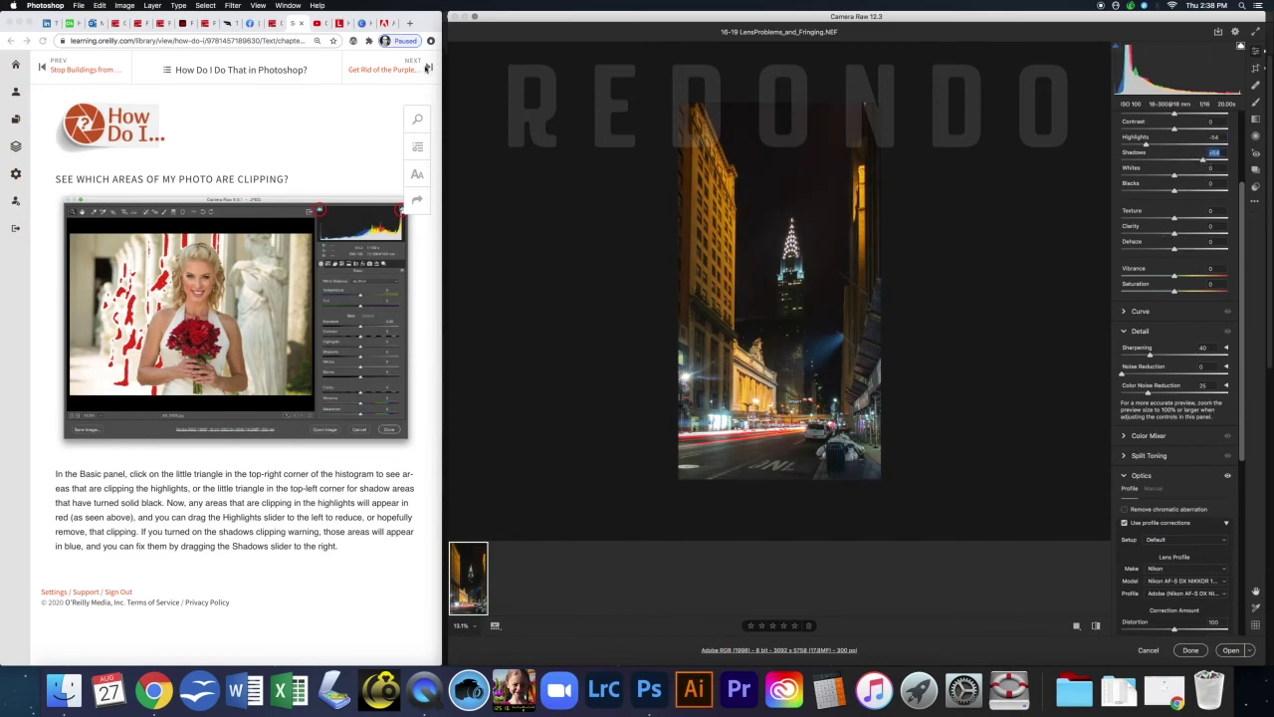
Step: Following the book's purple and green fringe page, view the car and trash bags at 100% and enable Remove chromatic aberration
click(427, 71)
click(428, 70)
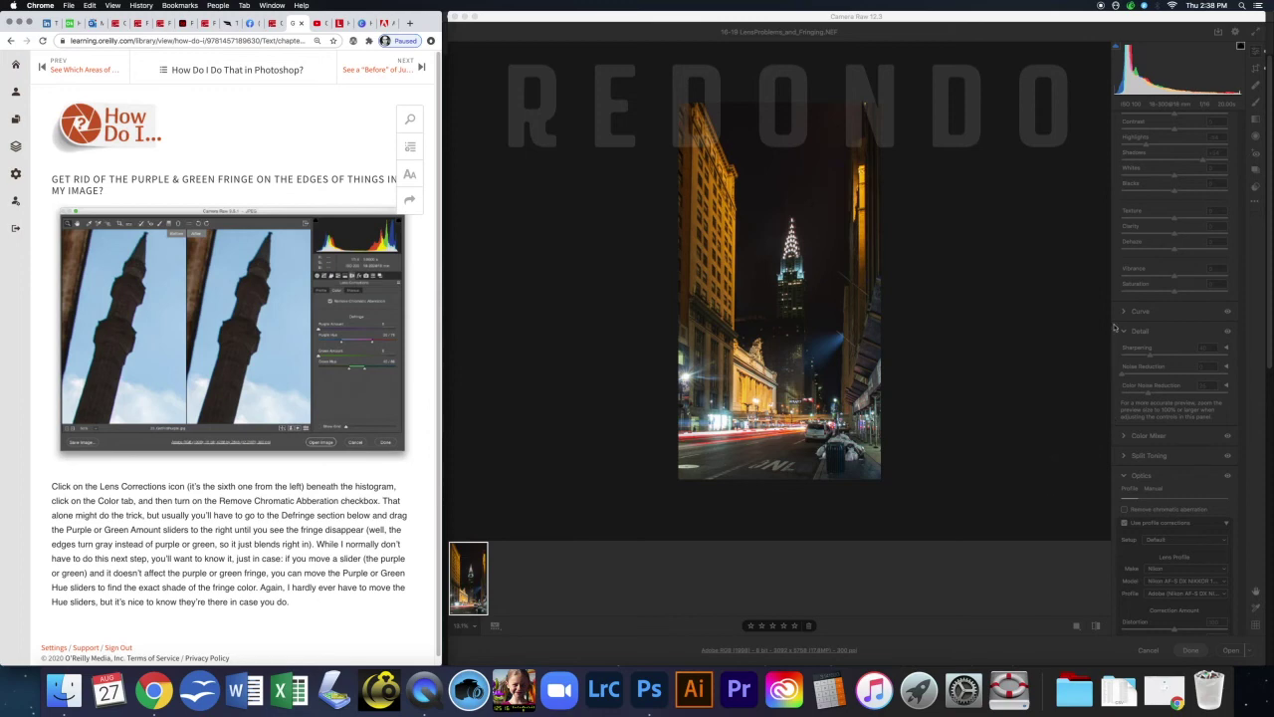
click(1065, 452)
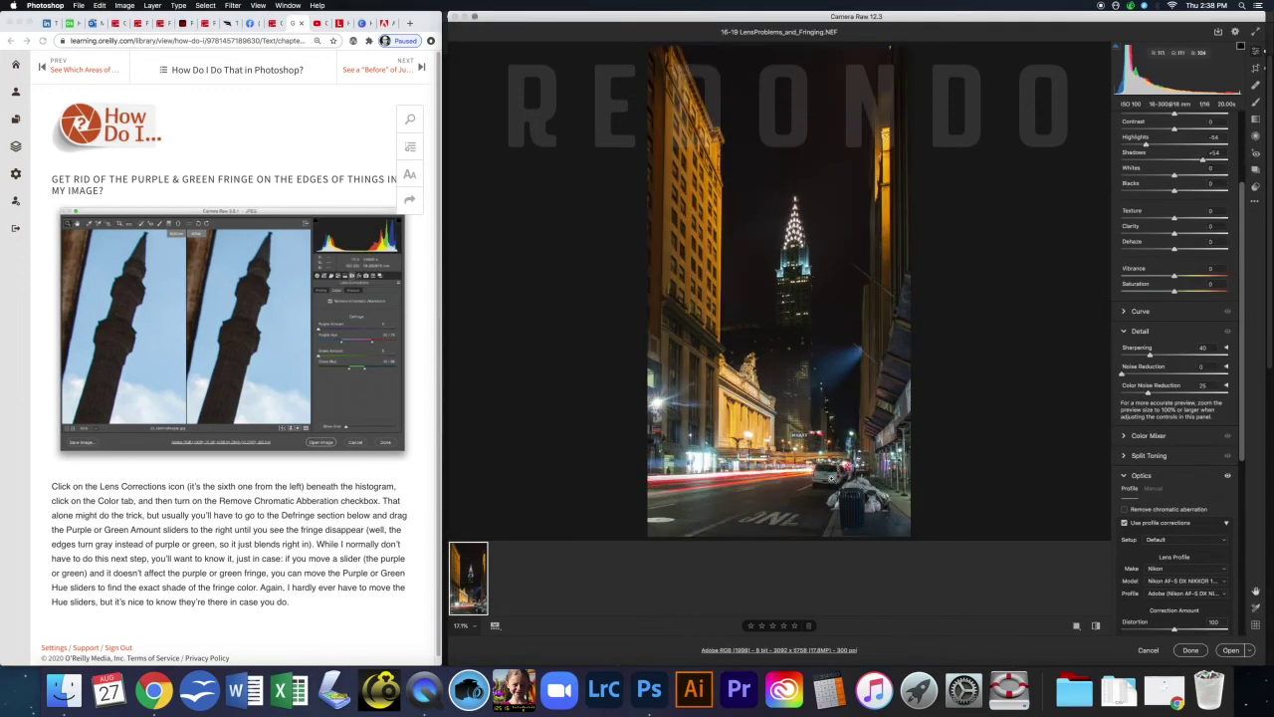
click(869, 505)
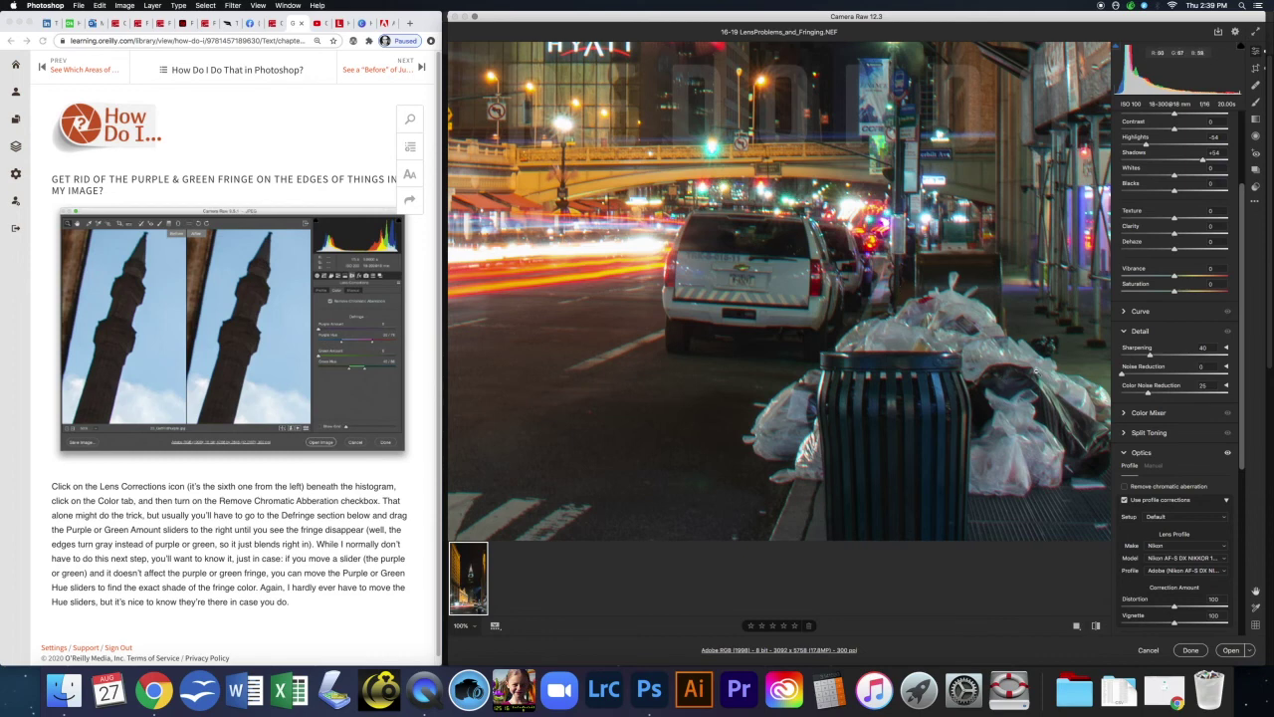
click(1126, 486)
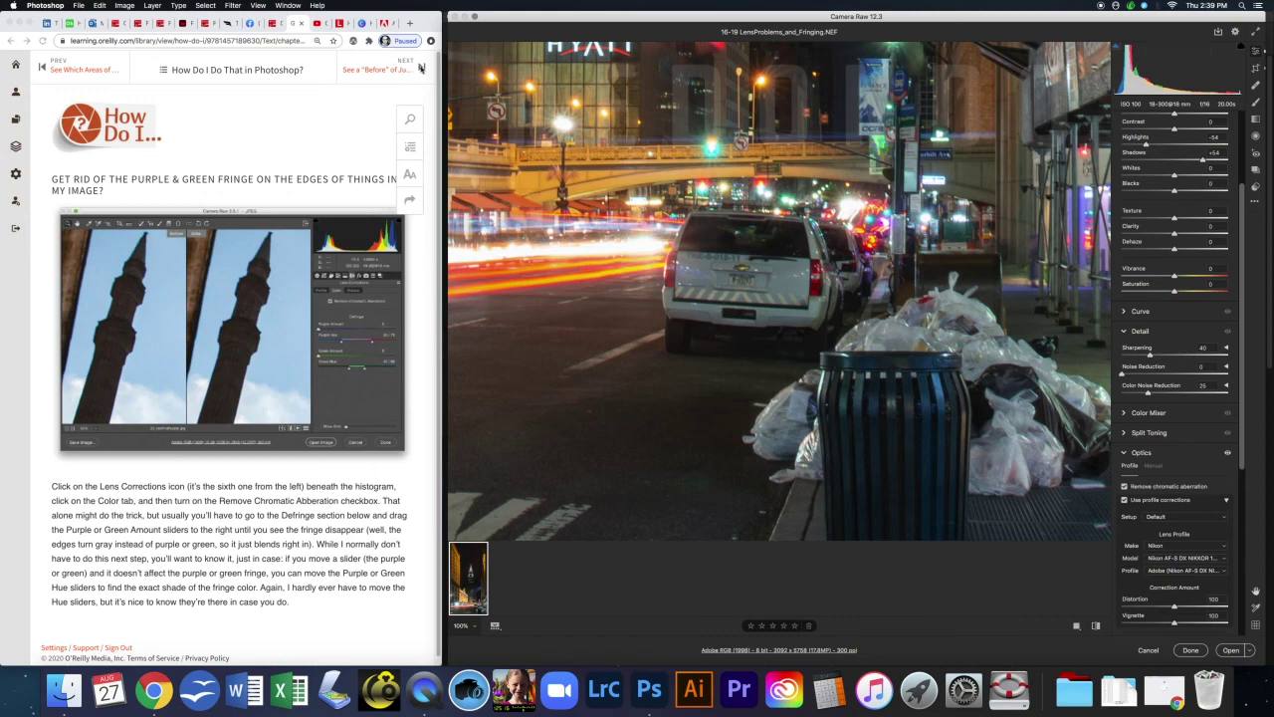
Step: Following the book's See a "Before" page, compare the street details before and after all edits, ending on the edited version
click(420, 67)
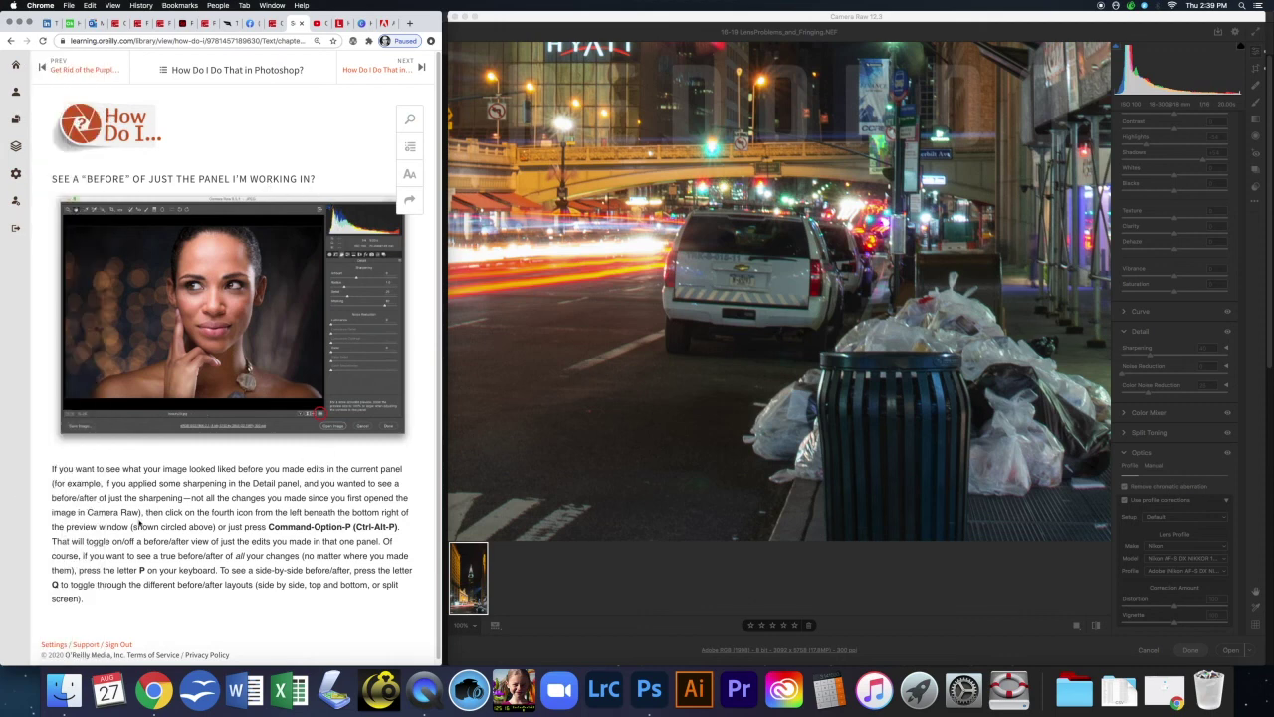
click(1018, 562)
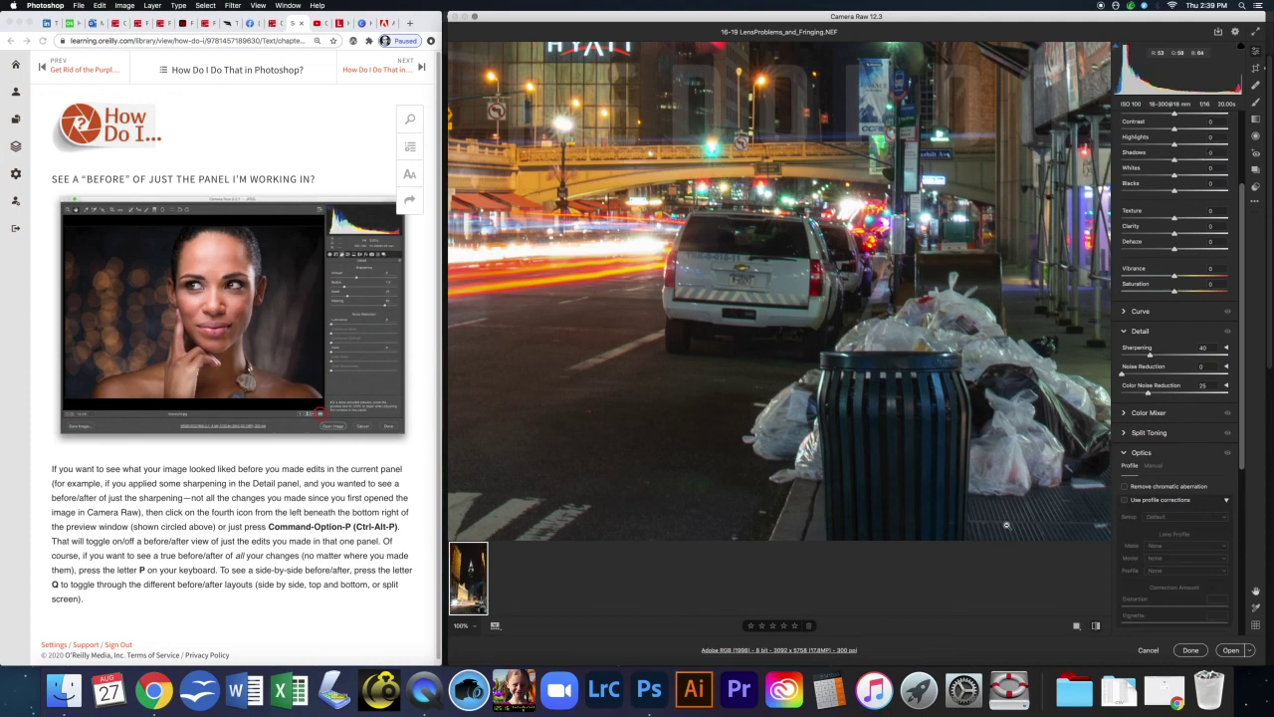
key(p)
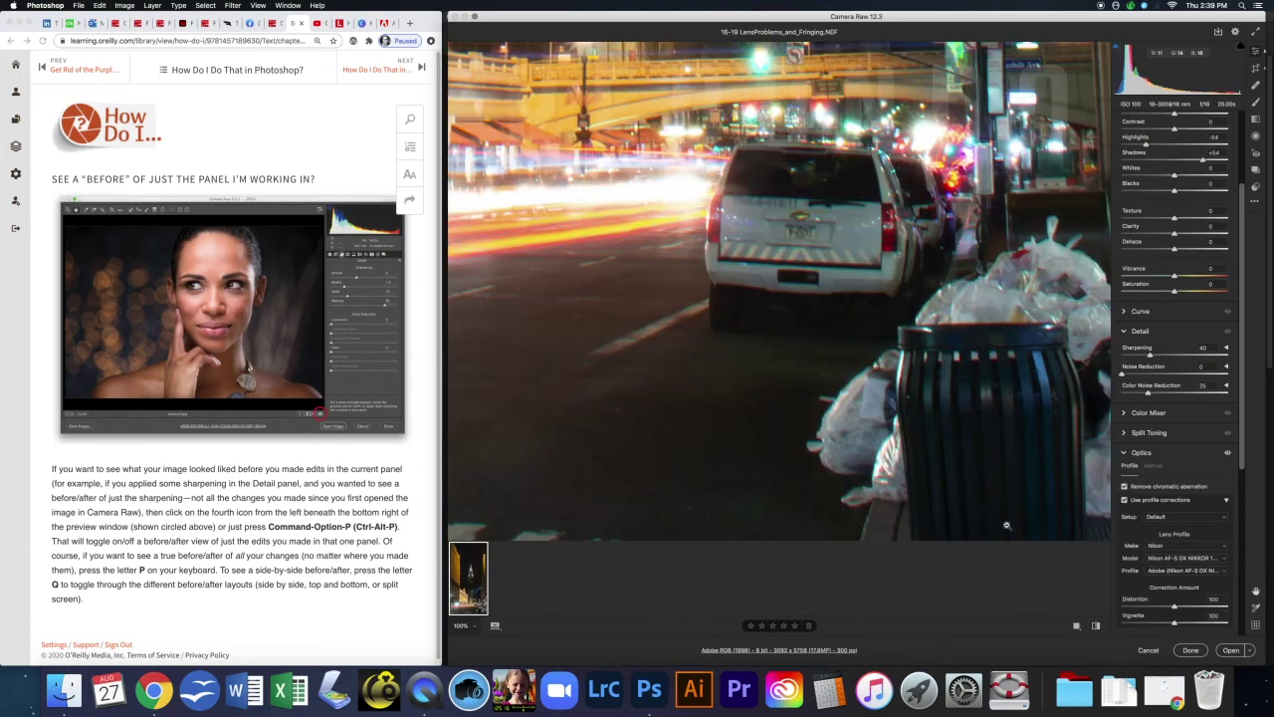
key(p)
key(p)
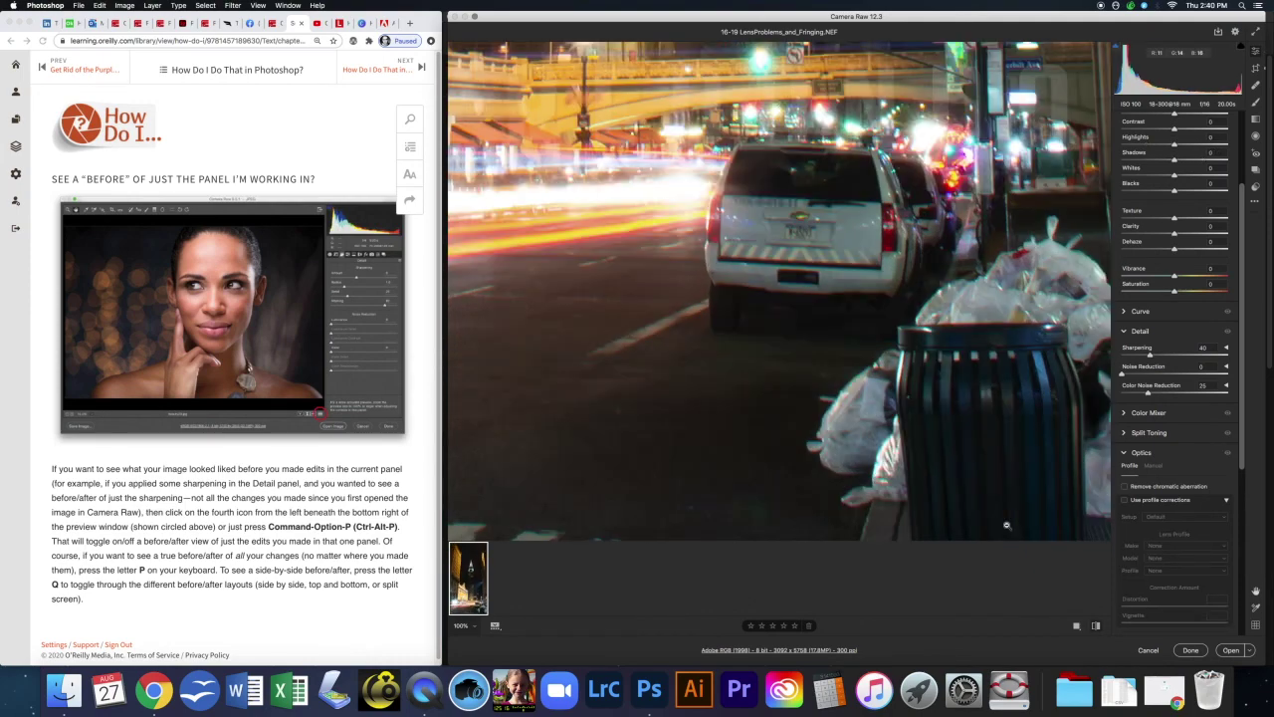
key(p)
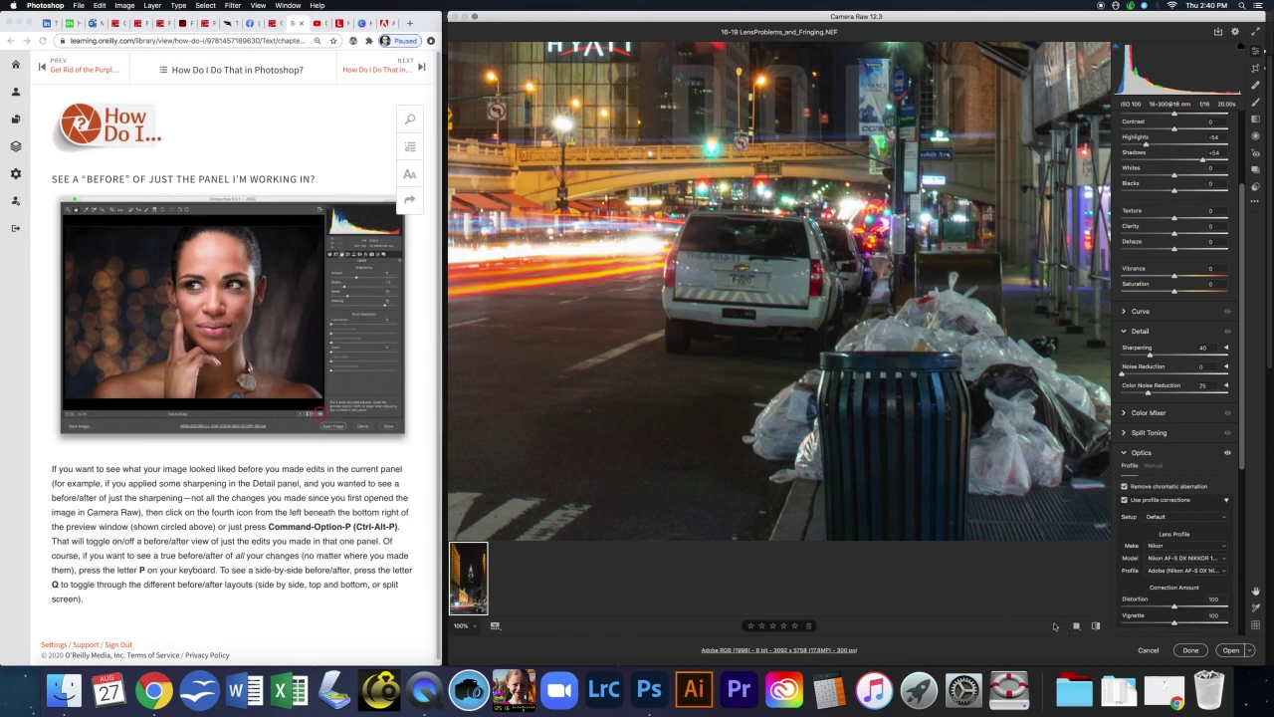
Step: Go on to the chapter's closing picture page in the book and return the street photo to the full view
click(428, 93)
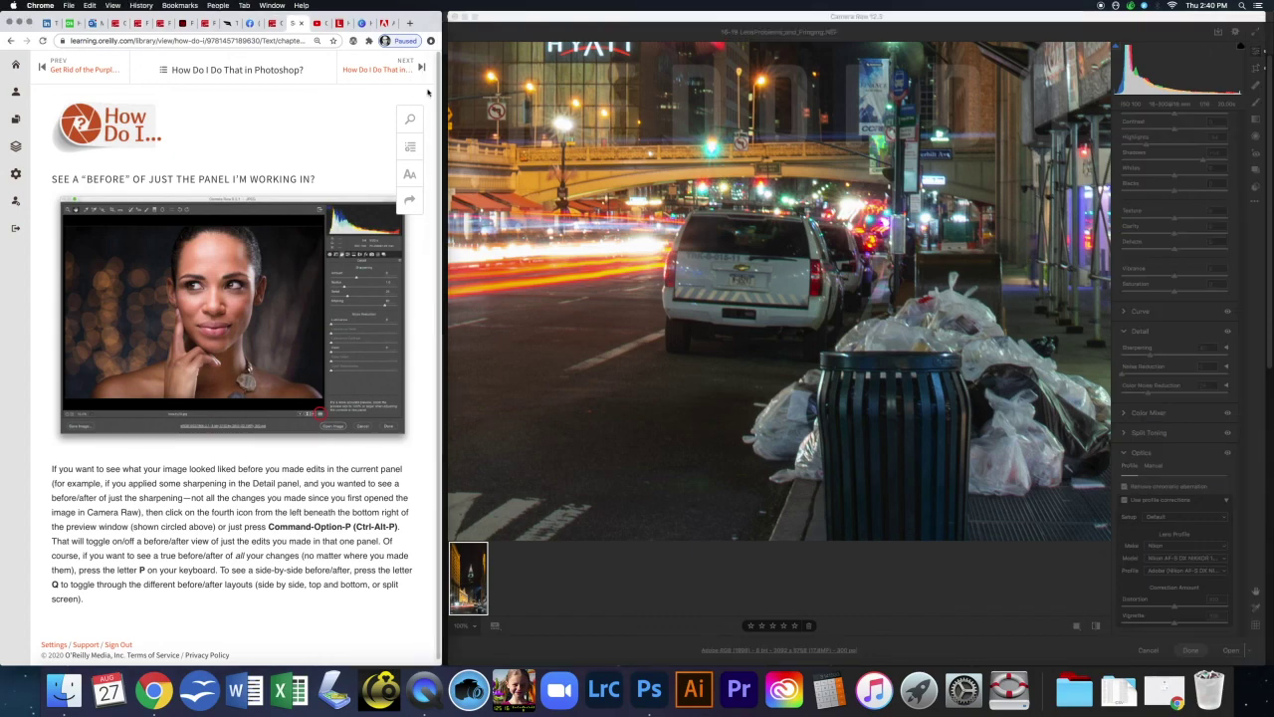
click(422, 68)
click(854, 449)
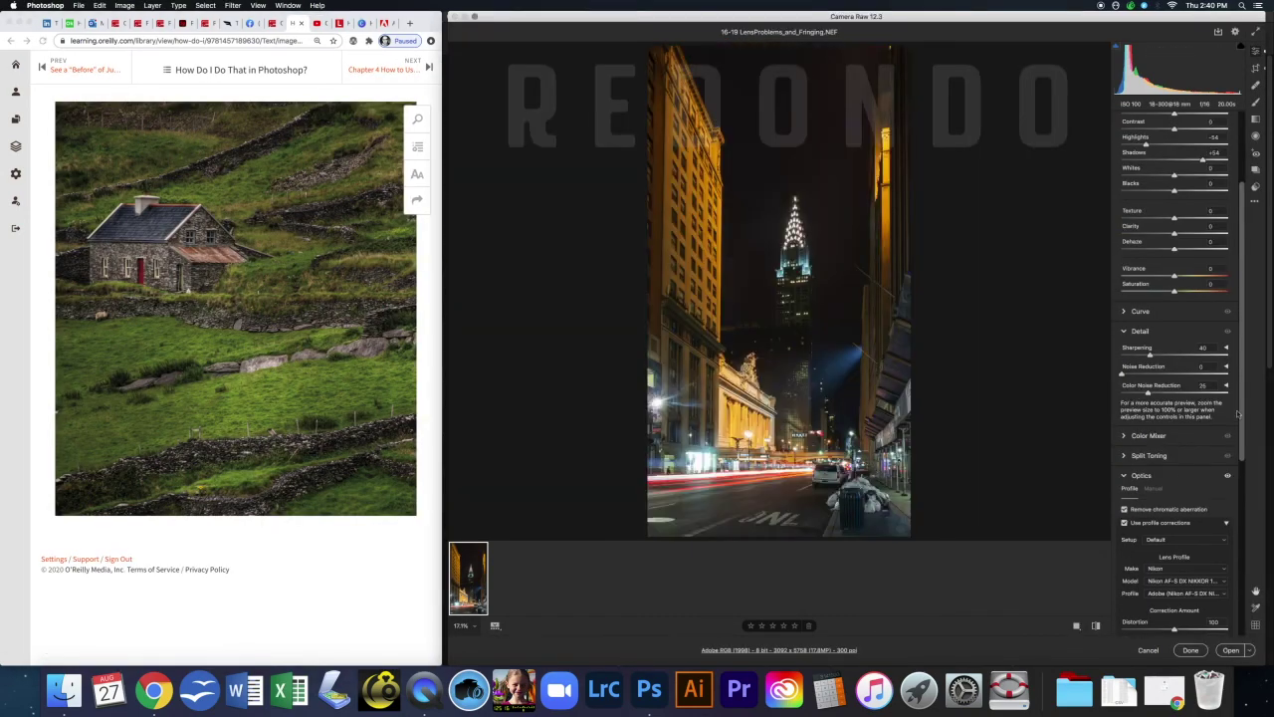
scroll(1240, 411, down, 1)
scroll(1241, 409, up, 1)
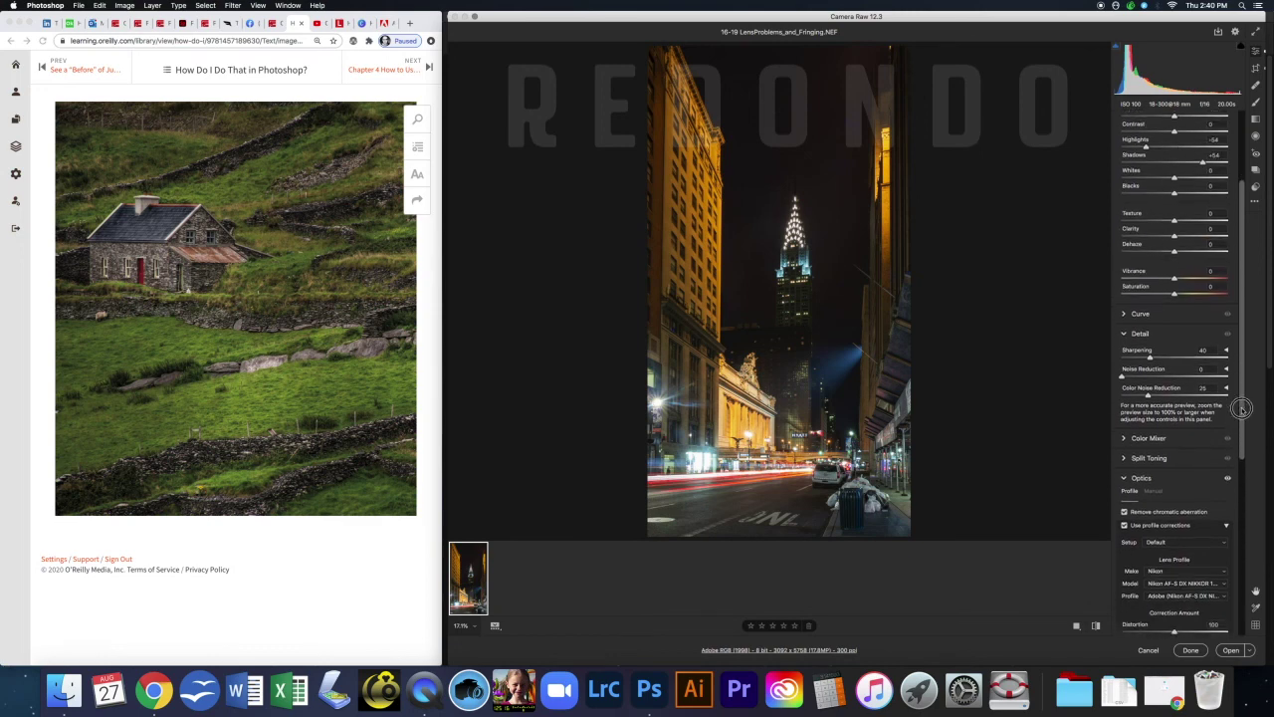
scroll(1241, 408, down, 1)
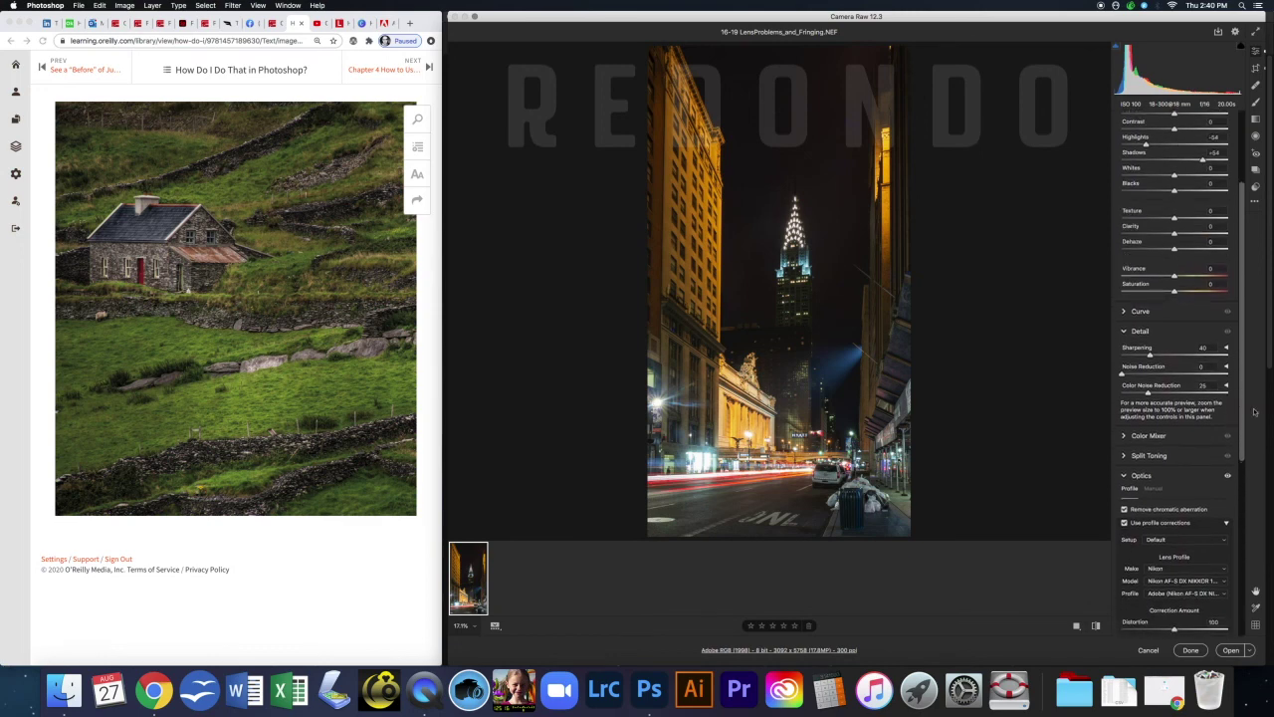